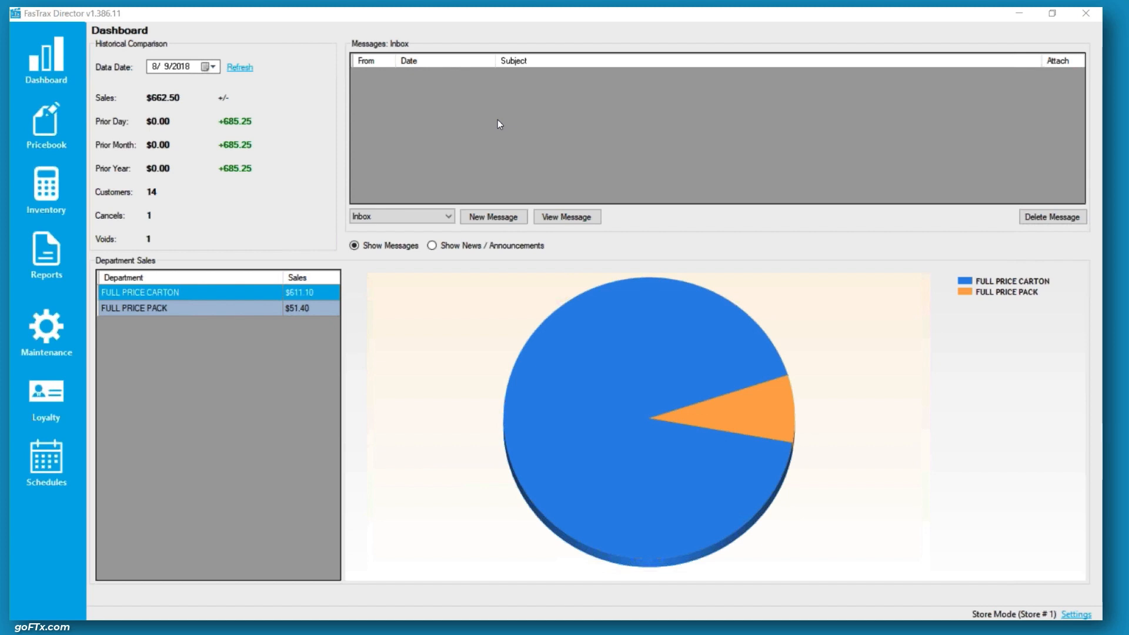
Open the Loyalty section to show the enhanced loyalty customer list
{"action": "left_click", "coordinate": [198, 13]}
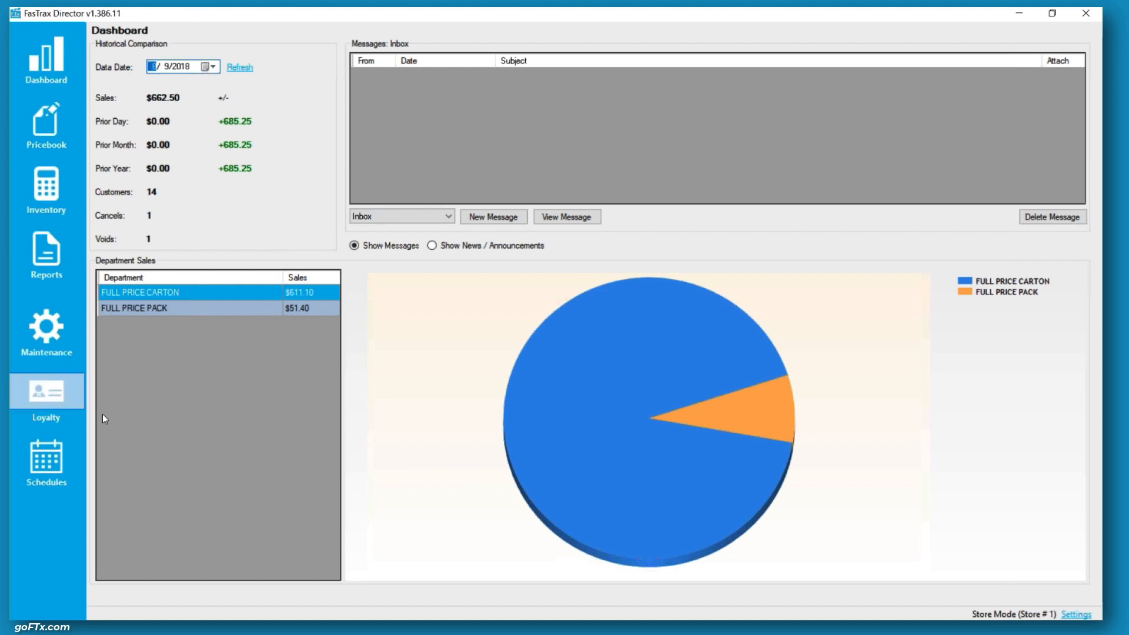
{"action": "left_click", "coordinate": [47, 388]}
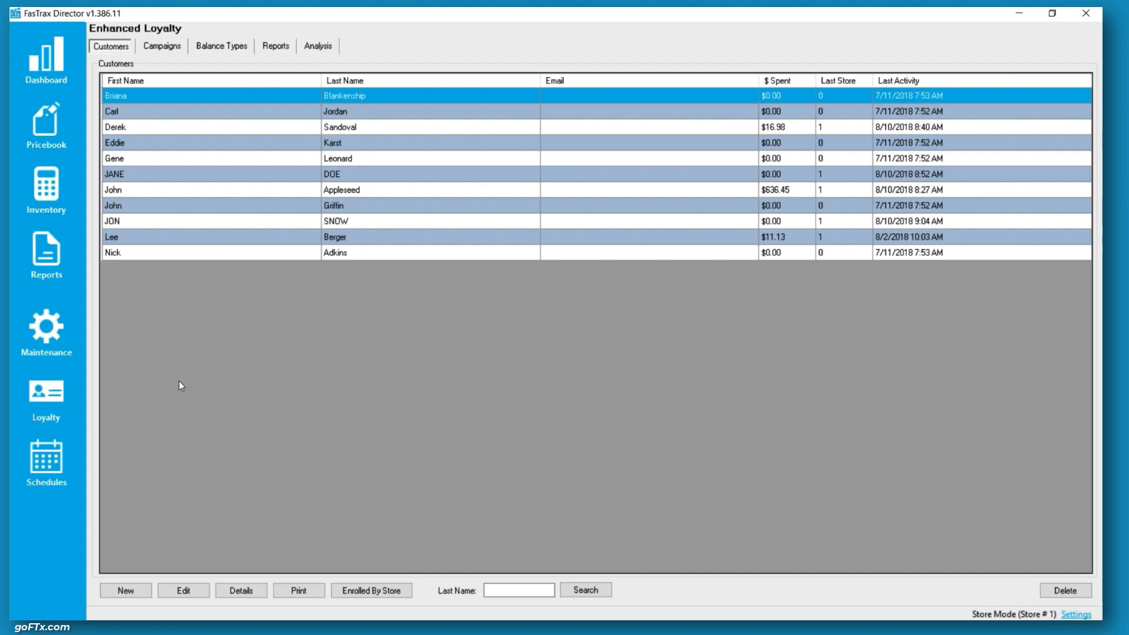
{"action": "left_click", "coordinate": [130, 592]}
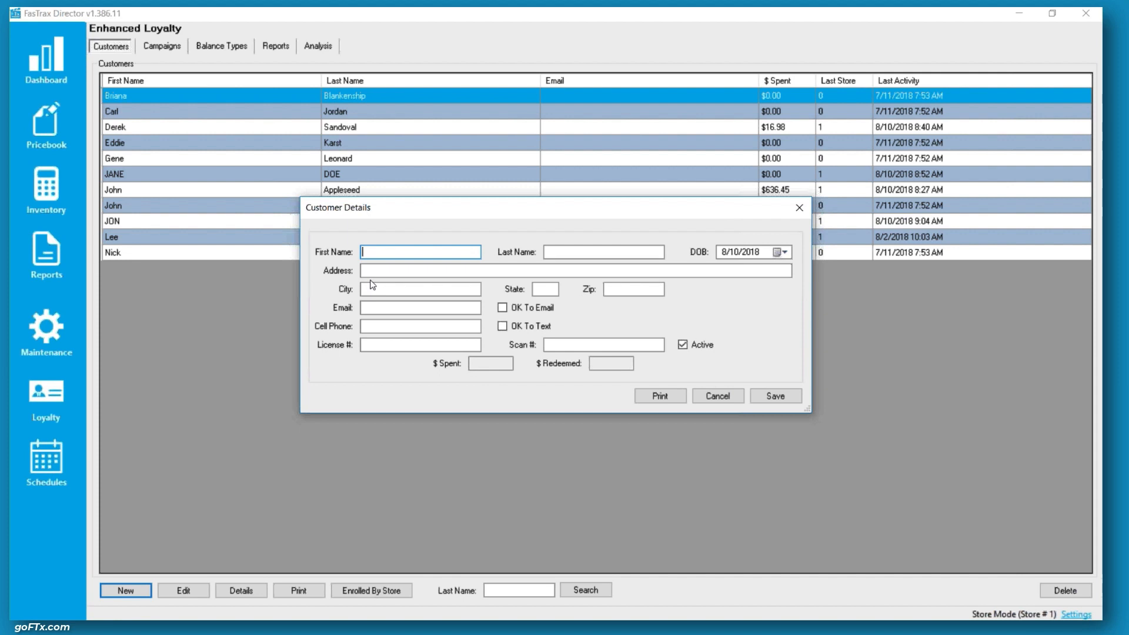
{"action": "type", "text": "Ned"}
{"action": "key", "text": "Tab"}
{"action": "type", "text": "Sta"}
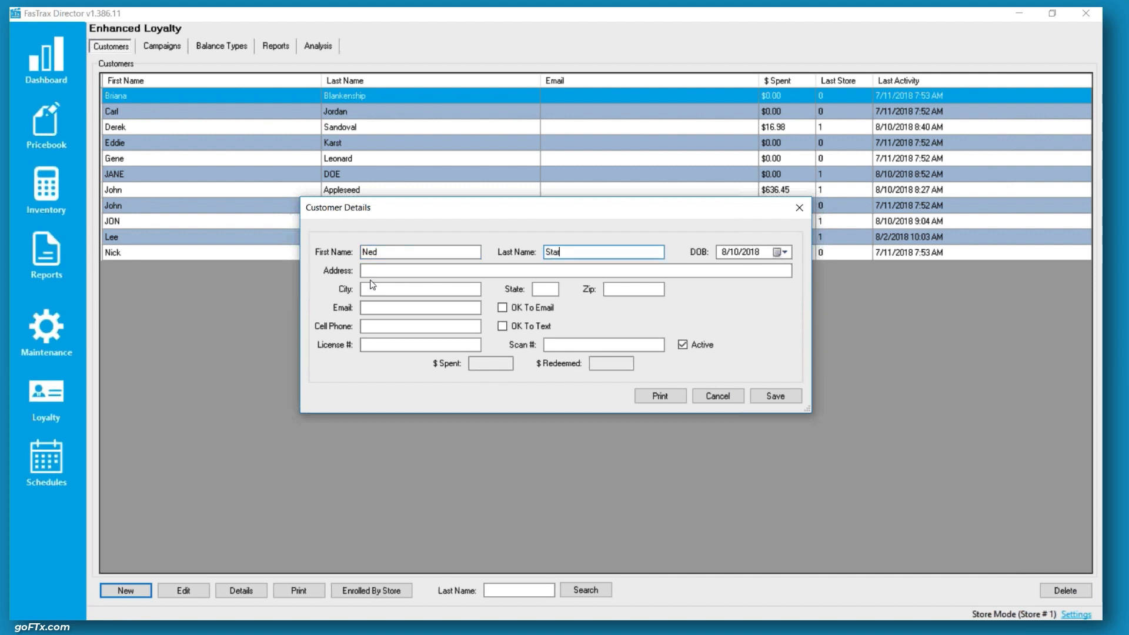
{"action": "type", "text": "rk"}
{"action": "left_click", "coordinate": [702, 346]}
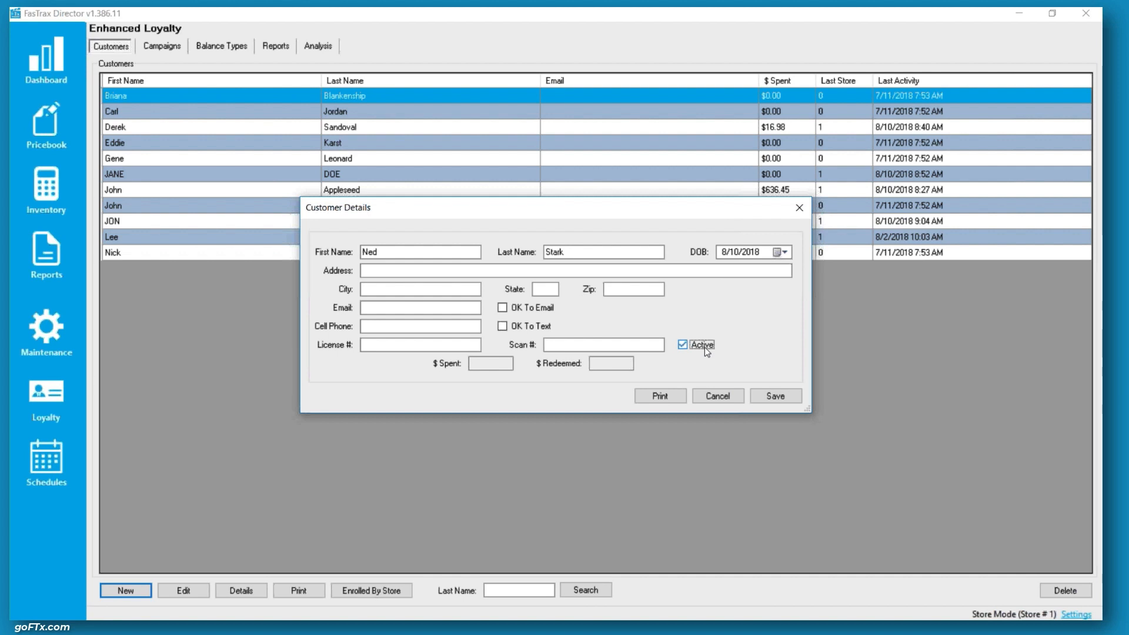
{"action": "left_click", "coordinate": [421, 324]}
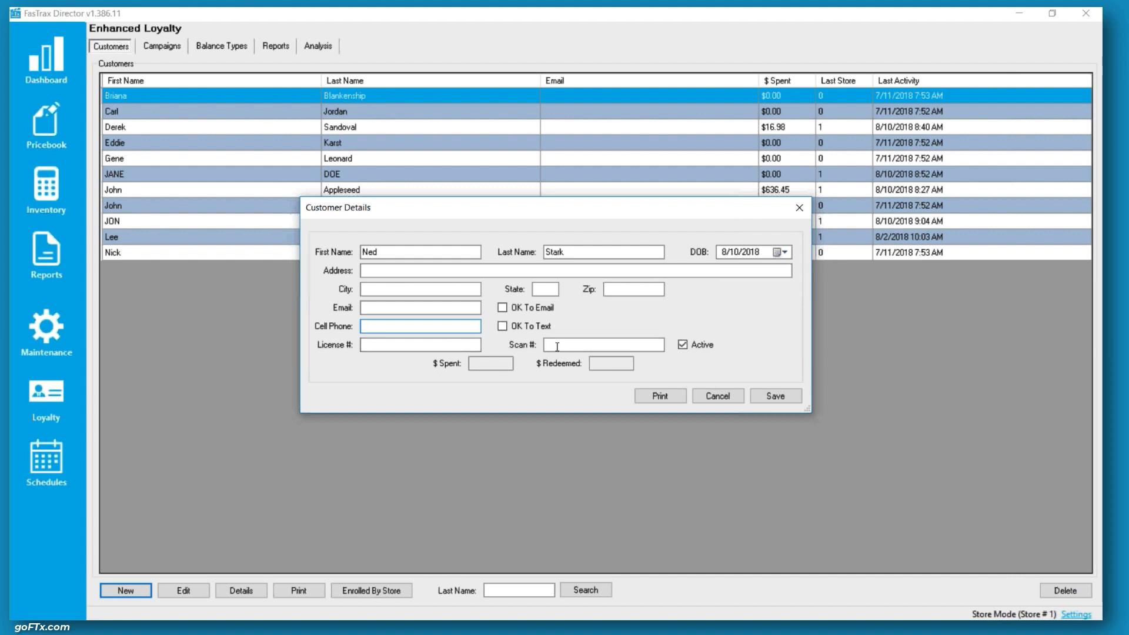
{"action": "left_click", "coordinate": [412, 347]}
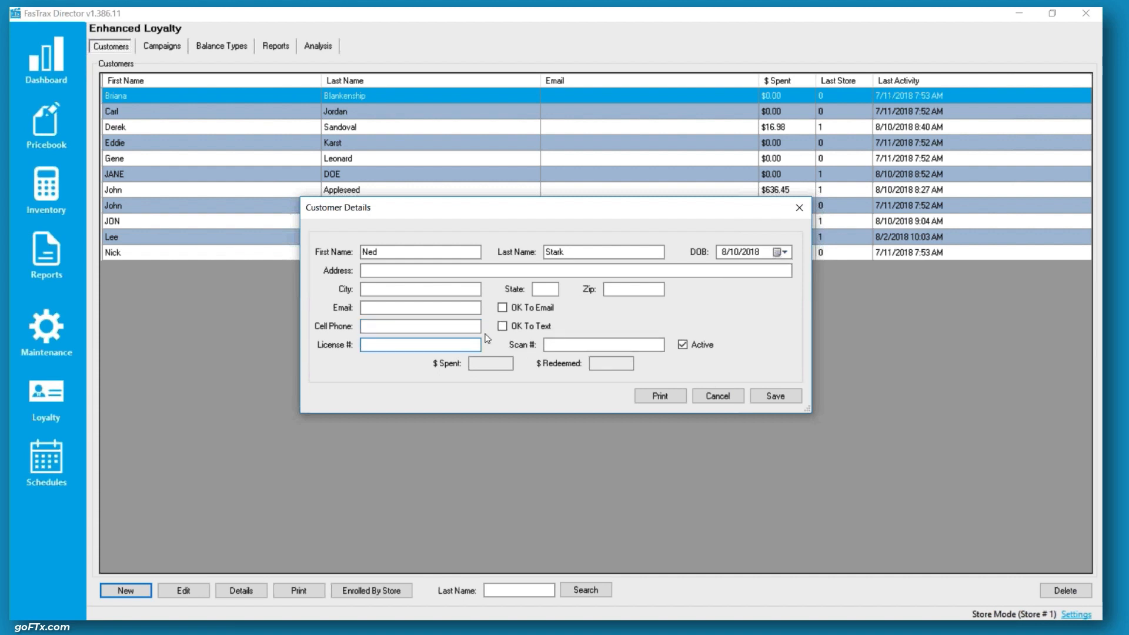
{"action": "left_click", "coordinate": [577, 346]}
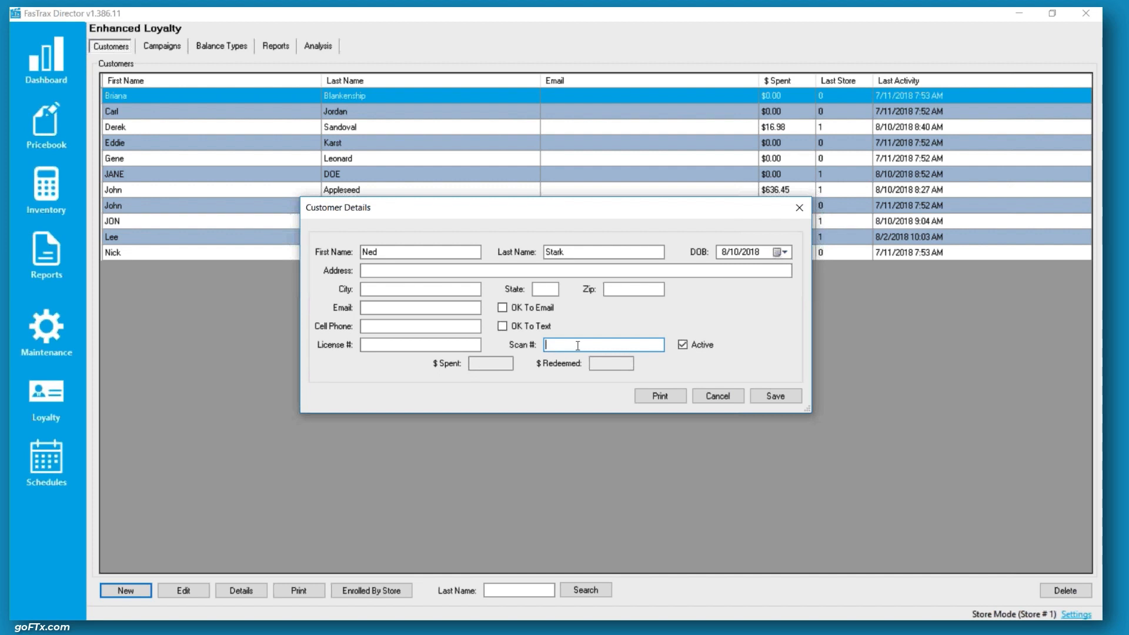
{"action": "left_click", "coordinate": [710, 396]}
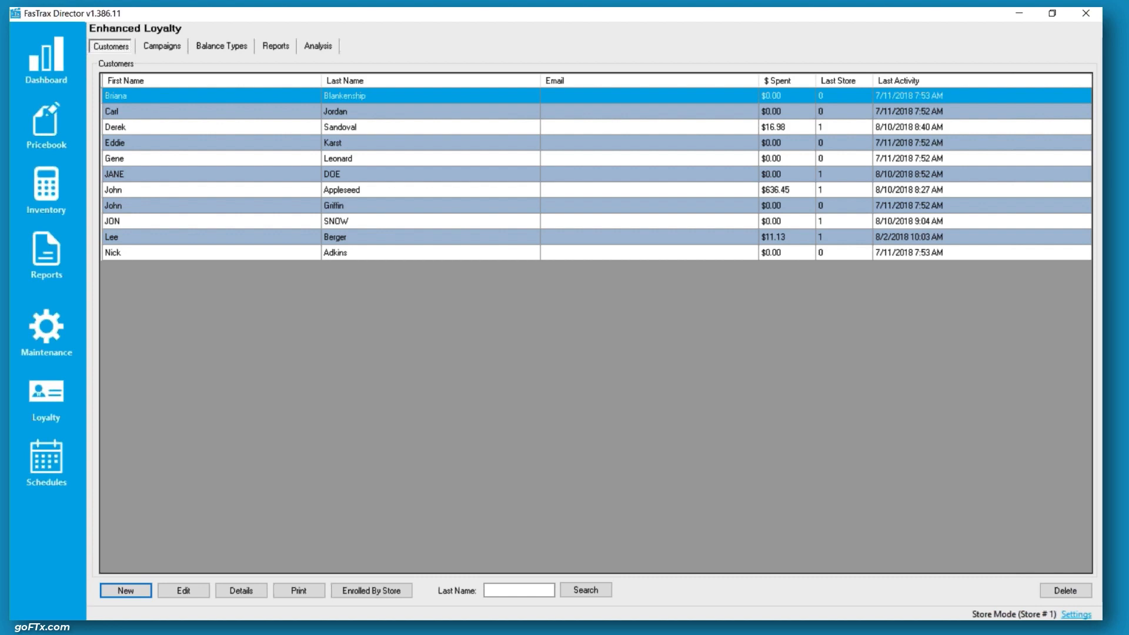
Switch to the point of sale cashier home and open the POS register screen
{"action": "left_click", "coordinate": [510, 610]}
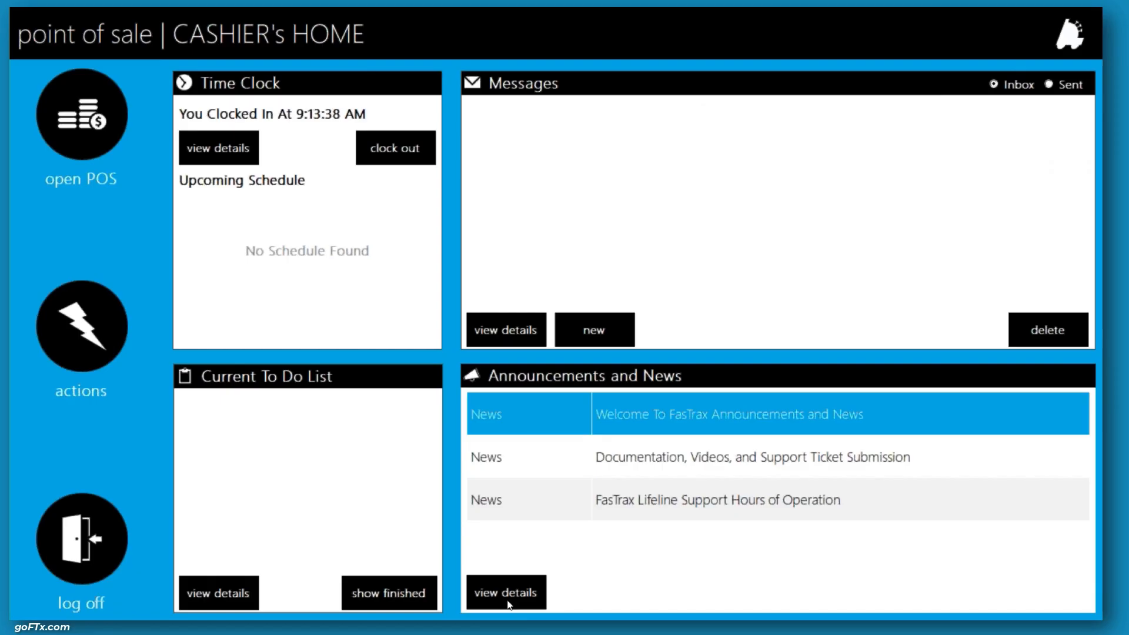
{"action": "left_click", "coordinate": [61, 107]}
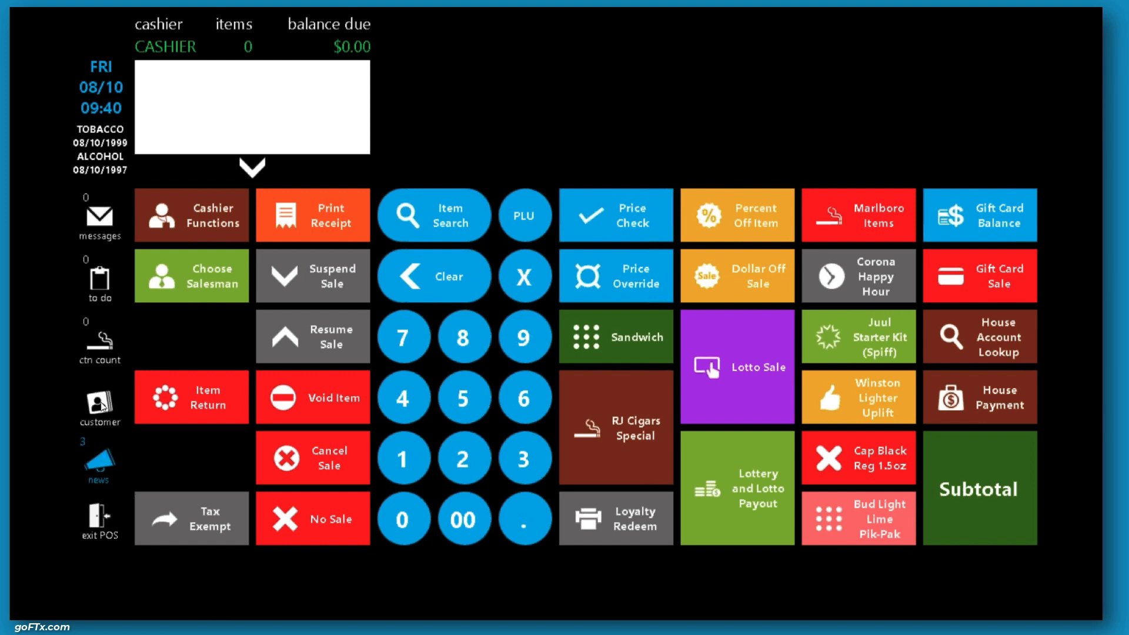
Open the customer lookup, list all customer accounts, and check the search-by options
{"action": "left_click", "coordinate": [100, 403]}
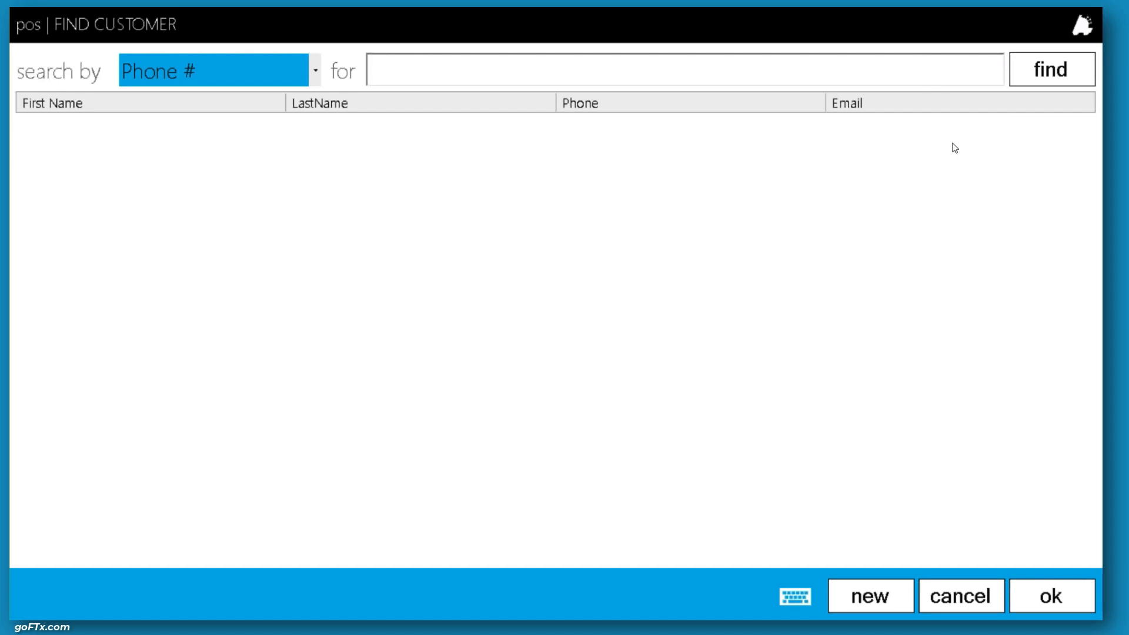
{"action": "left_click", "coordinate": [1033, 76]}
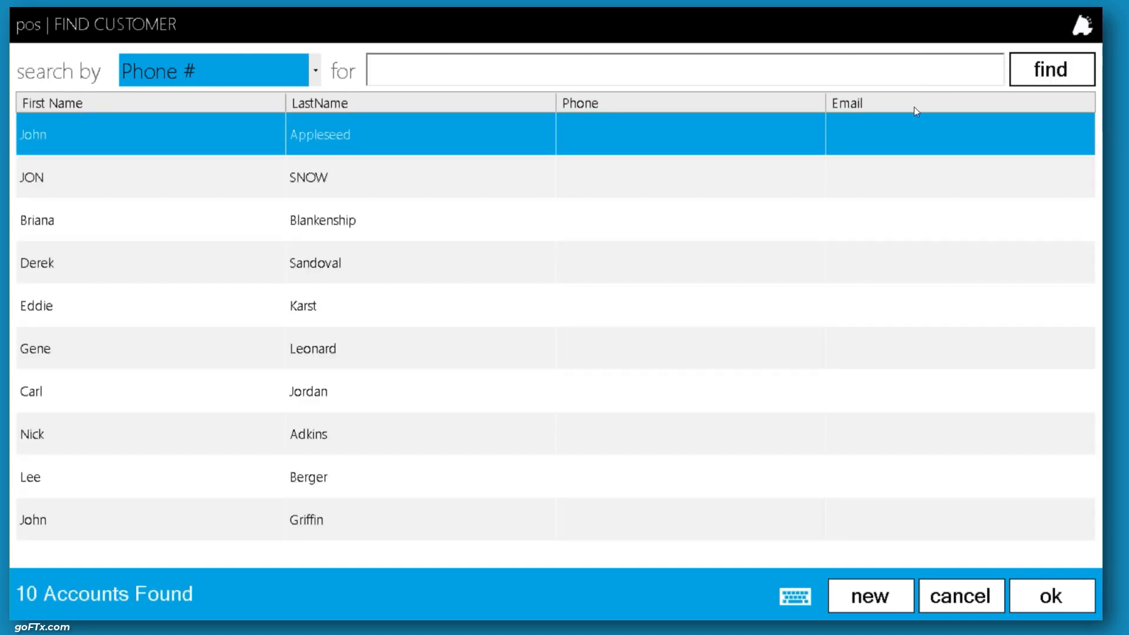
{"action": "left_click", "coordinate": [256, 71]}
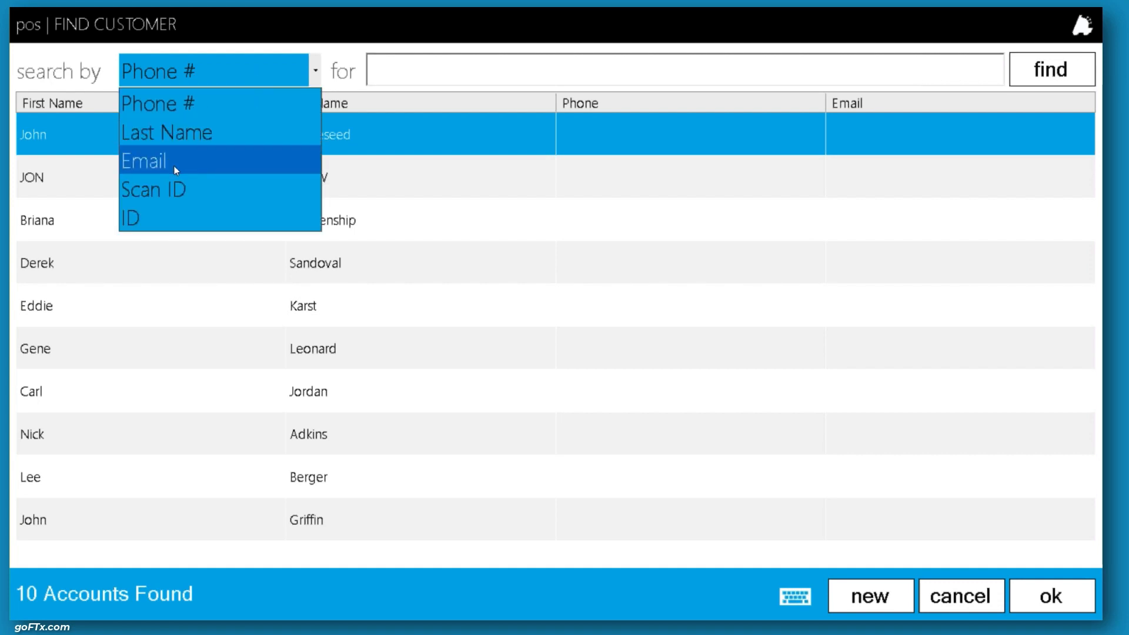
{"action": "left_click", "coordinate": [231, 66]}
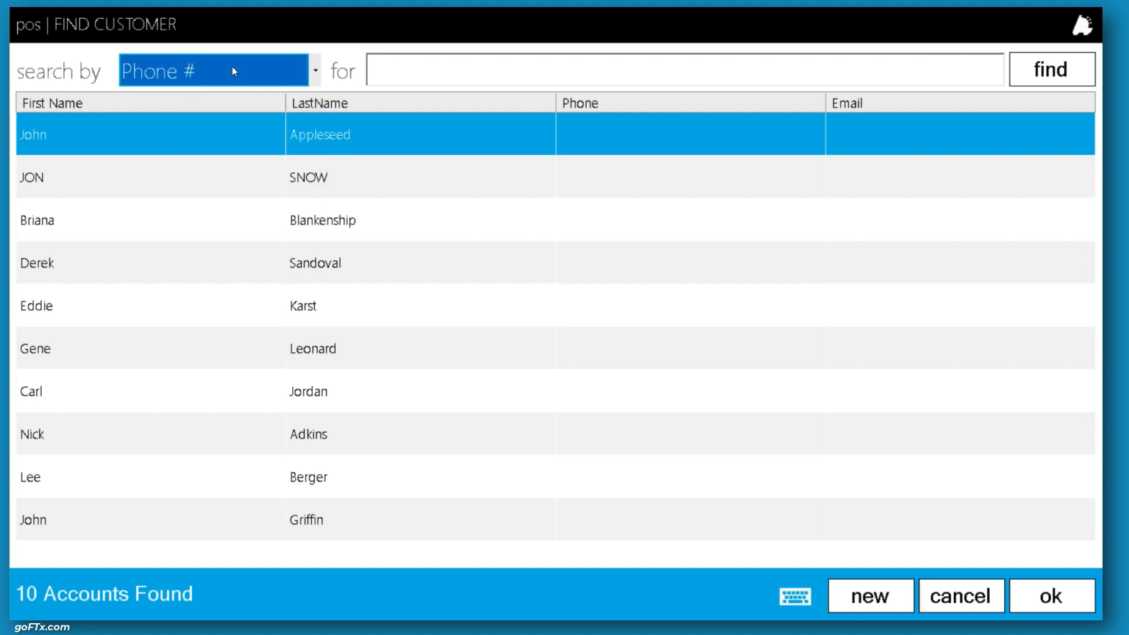
{"action": "left_click", "coordinate": [876, 596]}
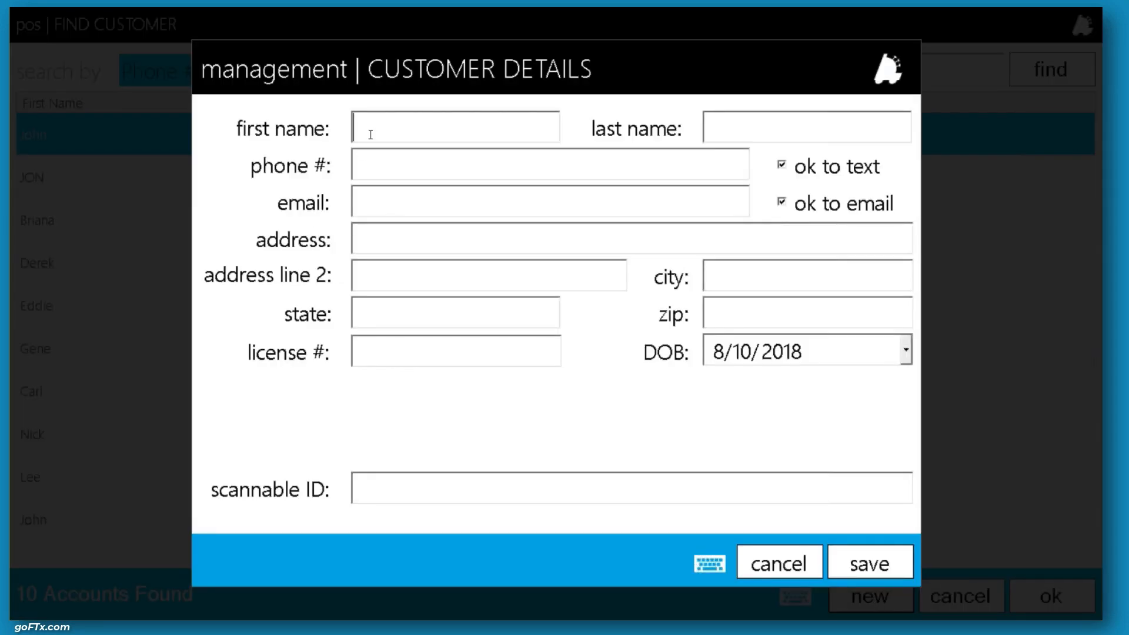
{"action": "left_click", "coordinate": [371, 134]}
{"action": "type", "text": "FIRST"}
{"action": "key", "text": "Tab"}
{"action": "type", "text": "NAME"}
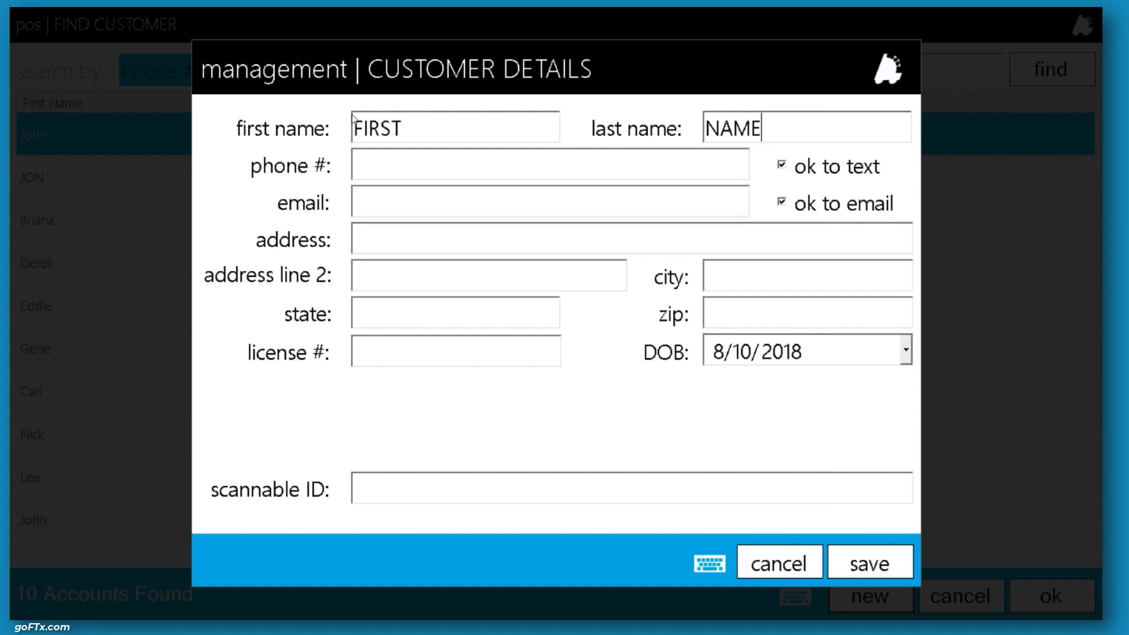
{"action": "key", "text": "BackSpace"}
{"action": "key", "text": "BackSpace"}
{"action": "key", "text": "BackSpace"}
{"action": "key", "text": "BackSpace"}
{"action": "left_click", "coordinate": [506, 127]}
{"action": "key", "text": "BackSpace"}
{"action": "key", "text": "BackSpace"}
{"action": "key", "text": "BackSpace"}
{"action": "key", "text": "BackSpace"}
{"action": "key", "text": "BackSpace"}
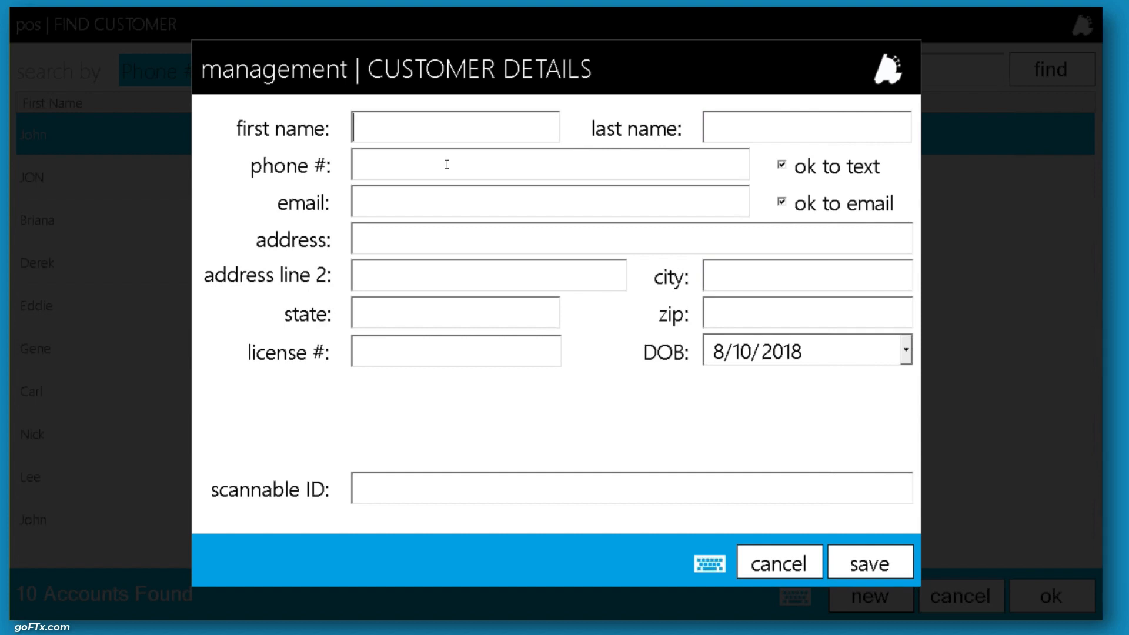
{"action": "left_click", "coordinate": [403, 479]}
{"action": "left_click", "coordinate": [795, 560]}
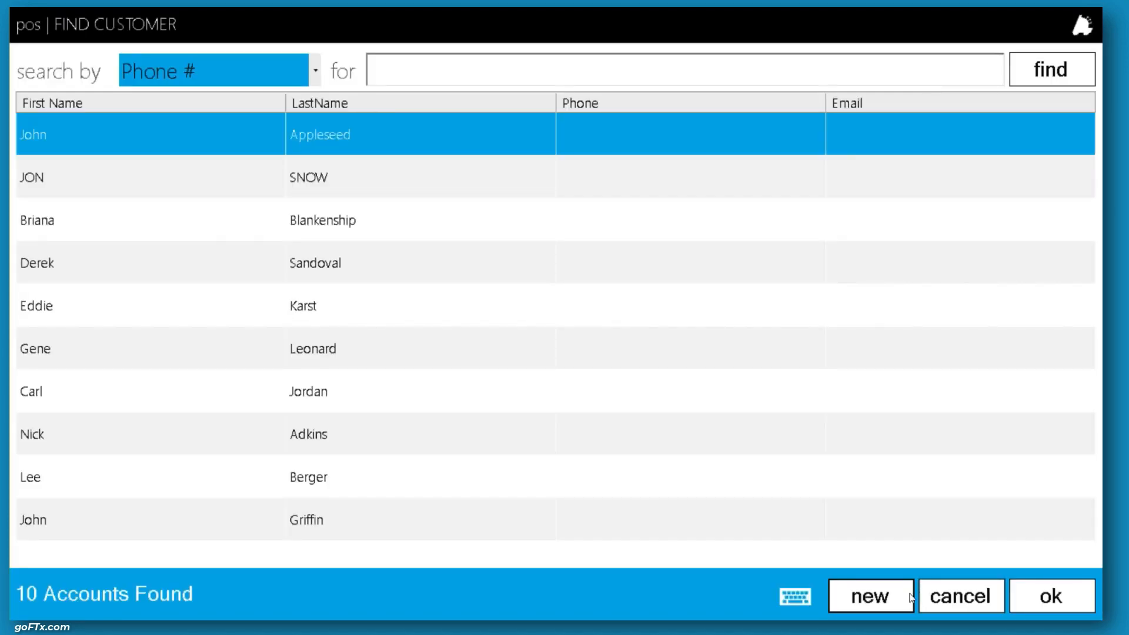
{"action": "left_click", "coordinate": [921, 596]}
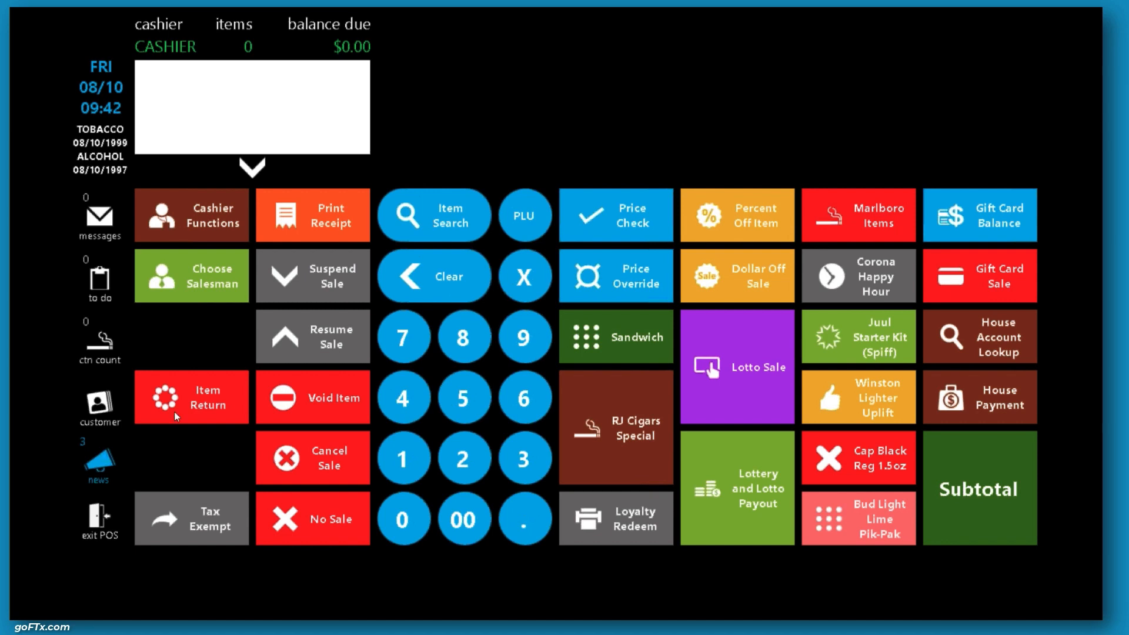
Look up customers and attach the first listed customer to the sale
{"action": "left_click", "coordinate": [101, 412]}
{"action": "left_click", "coordinate": [1033, 75]}
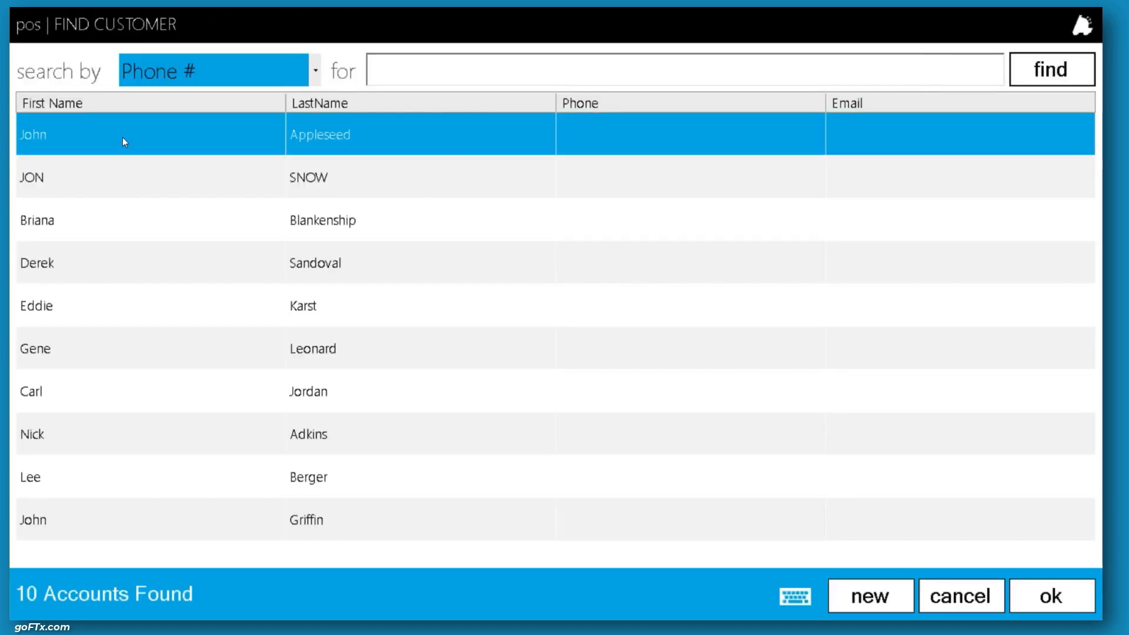
{"action": "left_click", "coordinate": [1026, 597]}
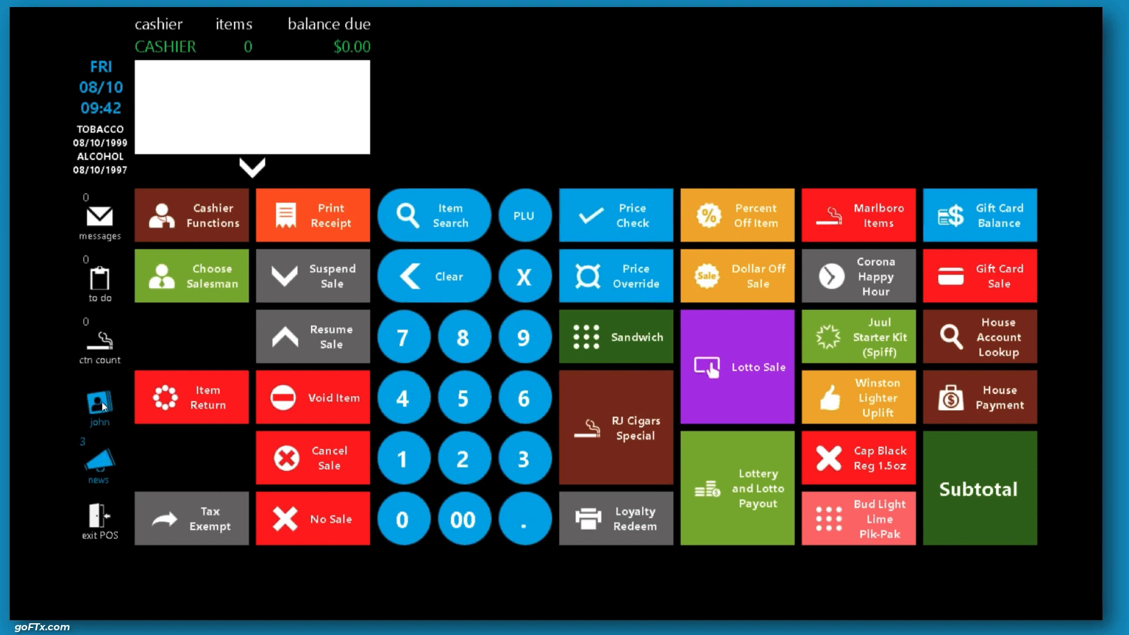
Clear the attached customer, then attach the first listed customer again from the lookup
{"action": "left_click", "coordinate": [100, 404]}
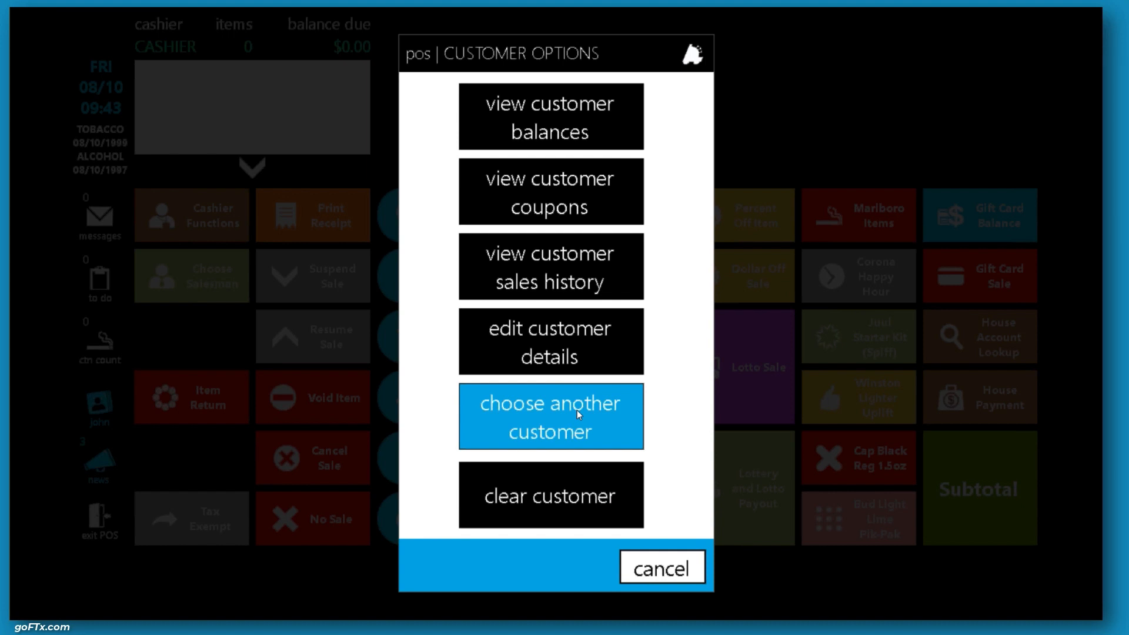
{"action": "left_click", "coordinate": [580, 502]}
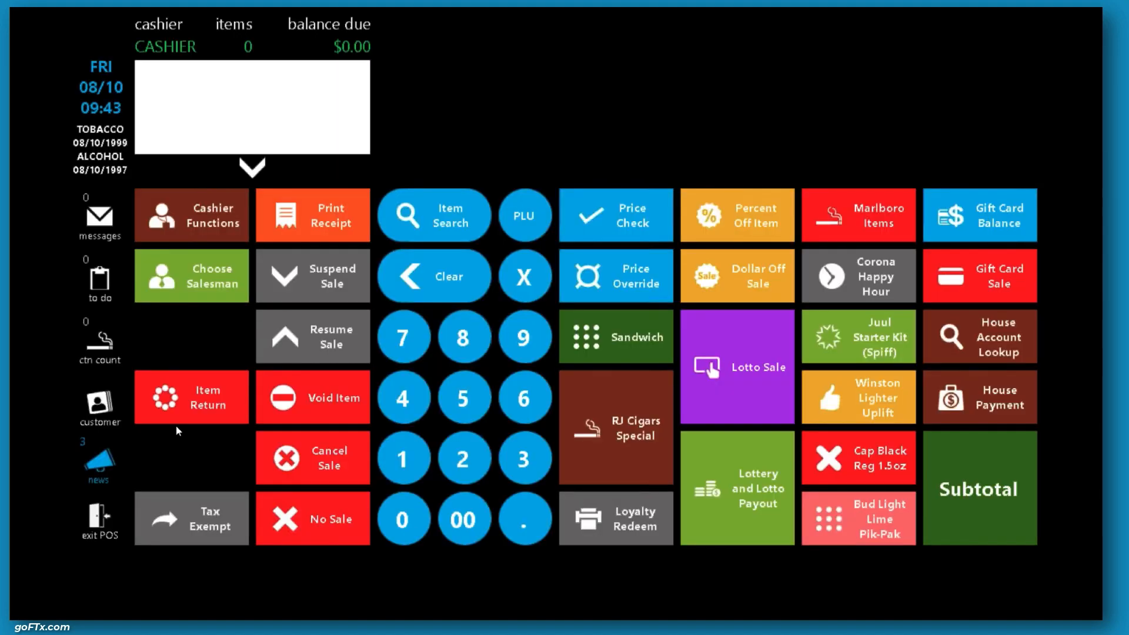
{"action": "left_click", "coordinate": [98, 402]}
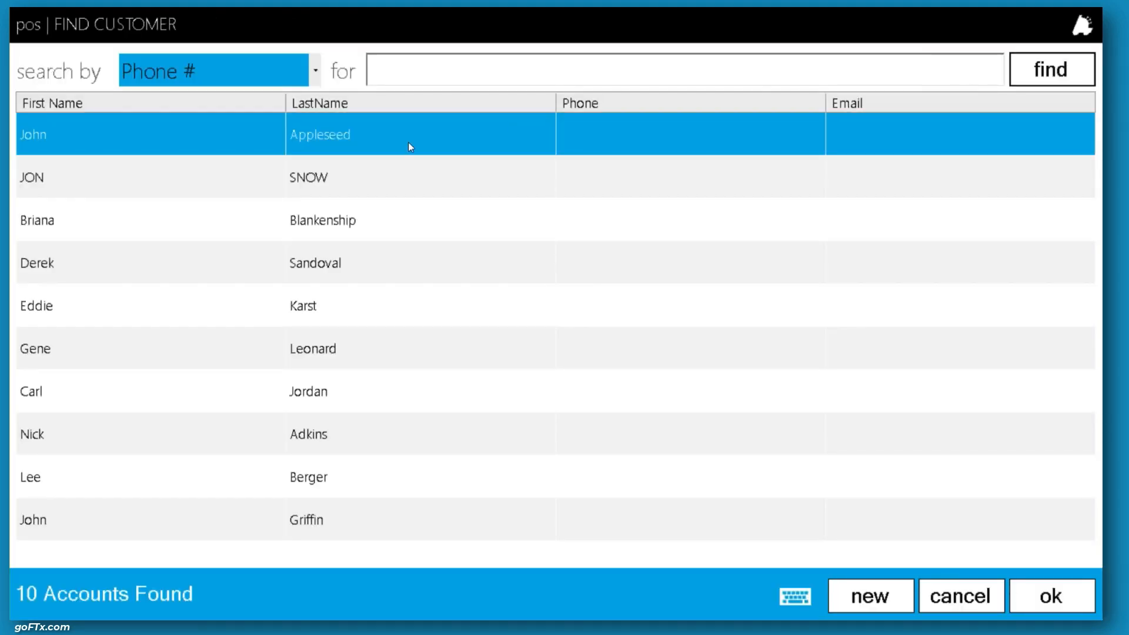
{"action": "double_click", "coordinate": [280, 134]}
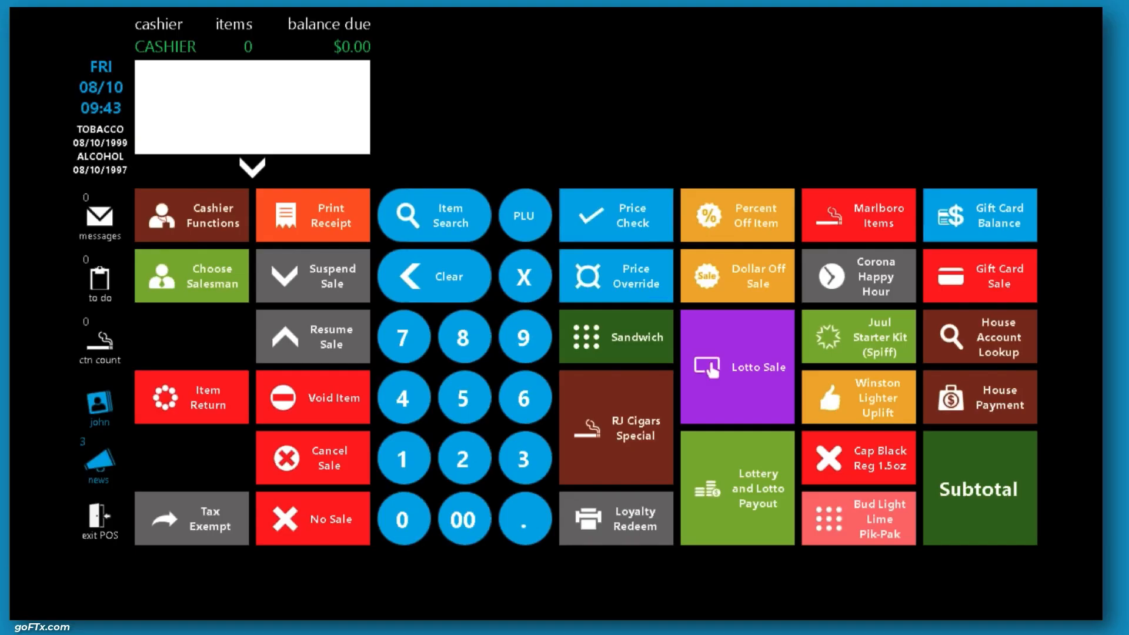
View the attached customer's loyalty balances and close the balances screen
{"action": "left_click", "coordinate": [101, 402]}
{"action": "left_click", "coordinate": [543, 118]}
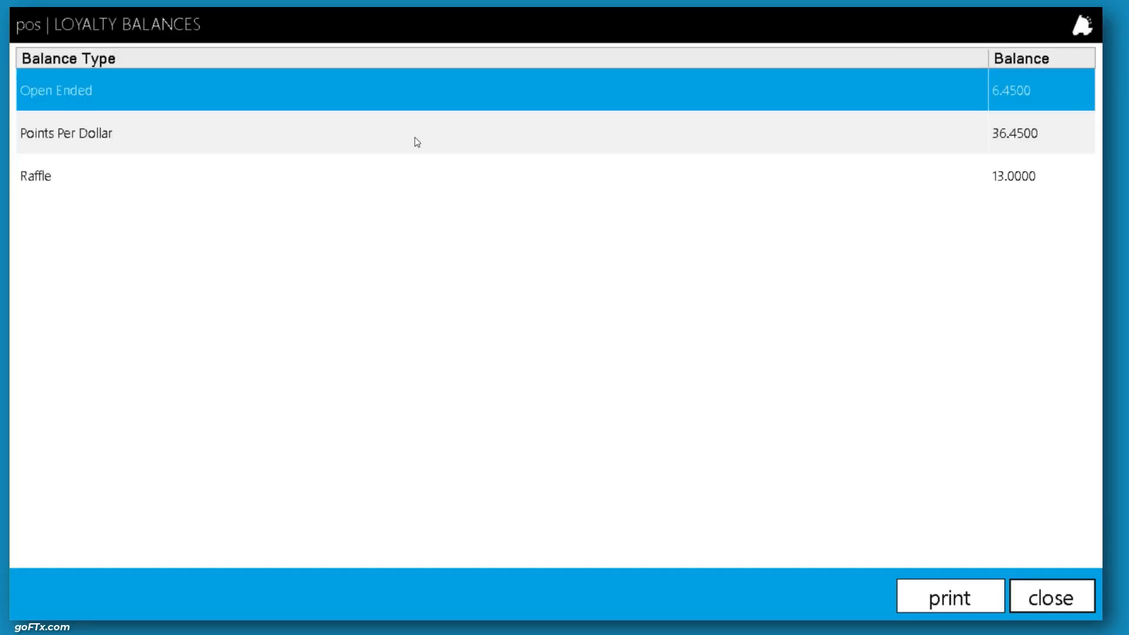
{"action": "left_click", "coordinate": [342, 129]}
{"action": "left_click", "coordinate": [331, 170]}
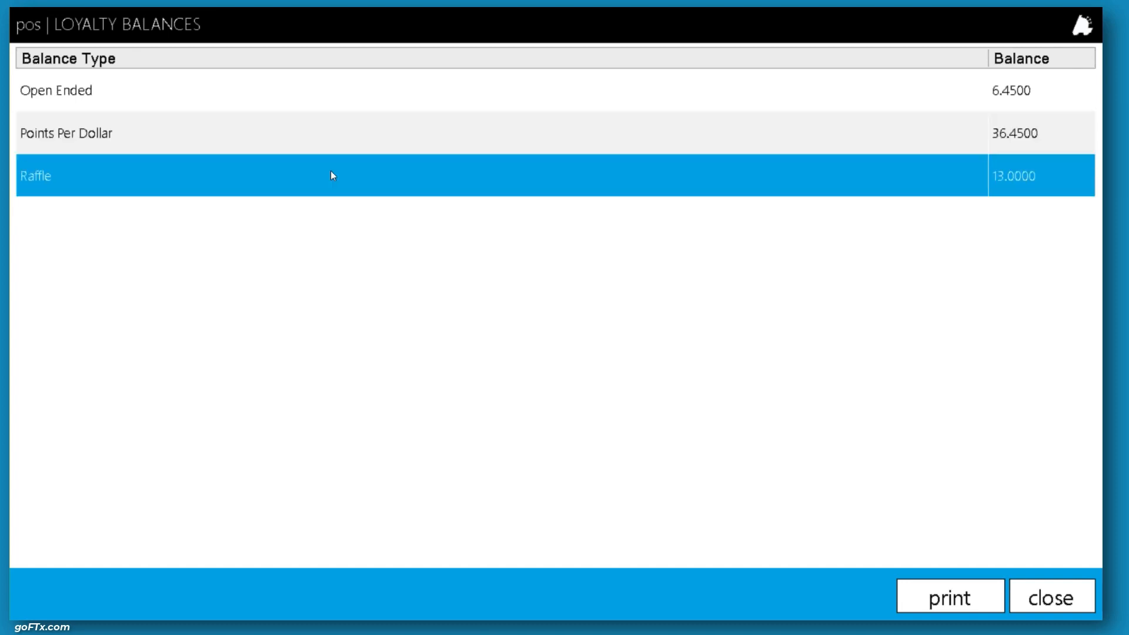
{"action": "left_click", "coordinate": [369, 139]}
{"action": "left_click", "coordinate": [1080, 606]}
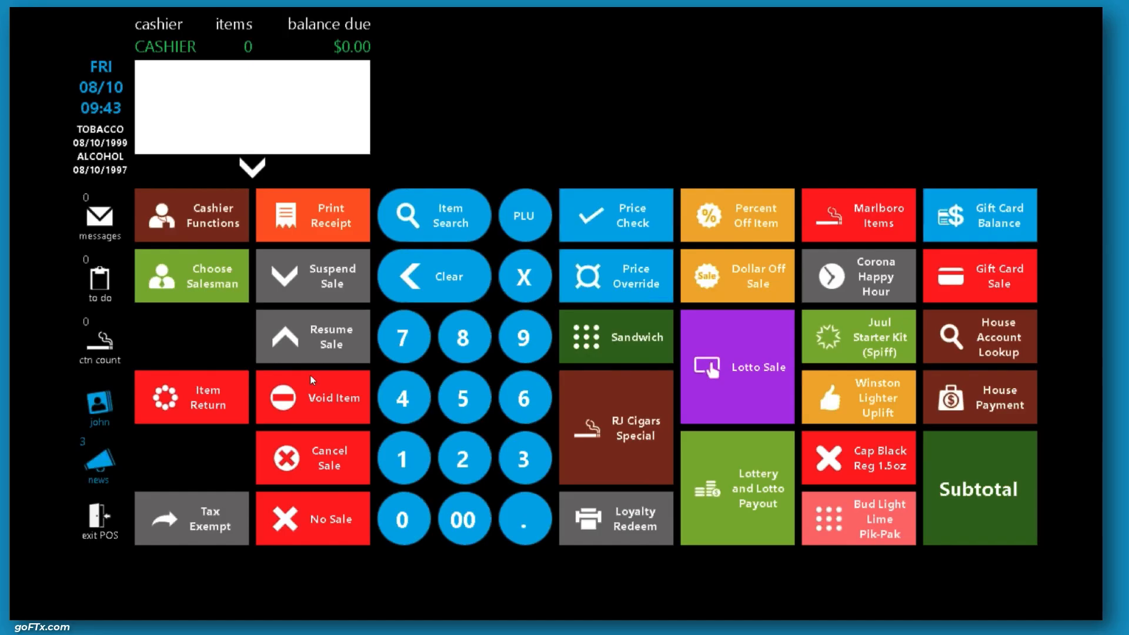
View the attached customer's pending loyalty coupons and close the list
{"action": "left_click", "coordinate": [108, 413]}
{"action": "left_click", "coordinate": [590, 186]}
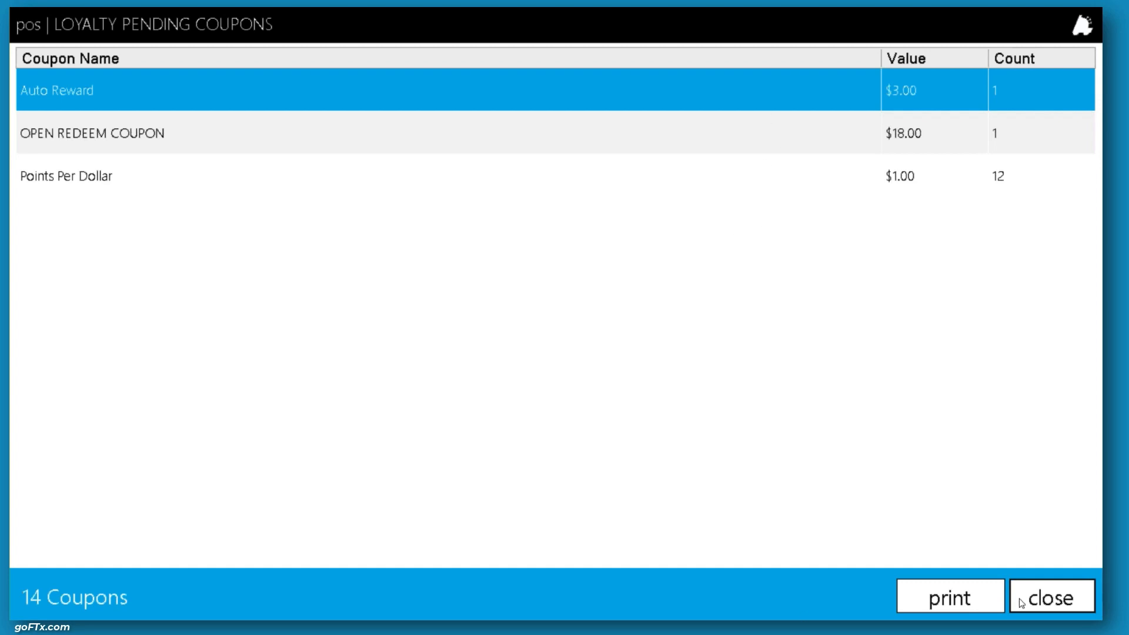
{"action": "left_click", "coordinate": [1050, 603]}
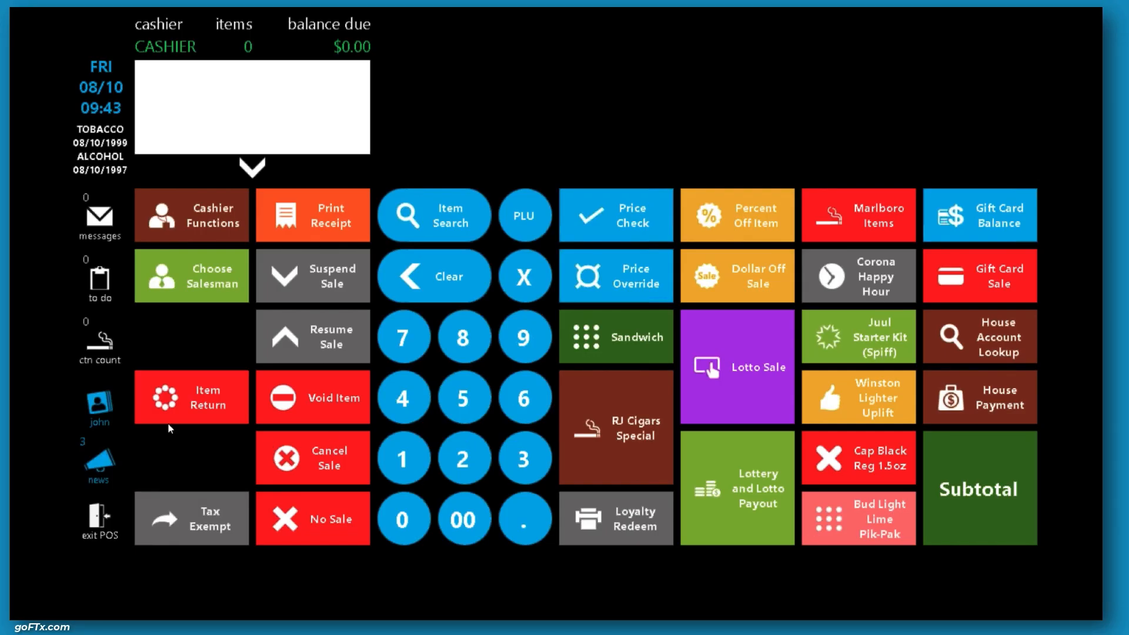
View the attached customer's sales history and close it
{"action": "left_click", "coordinate": [98, 403]}
{"action": "left_click", "coordinate": [623, 269]}
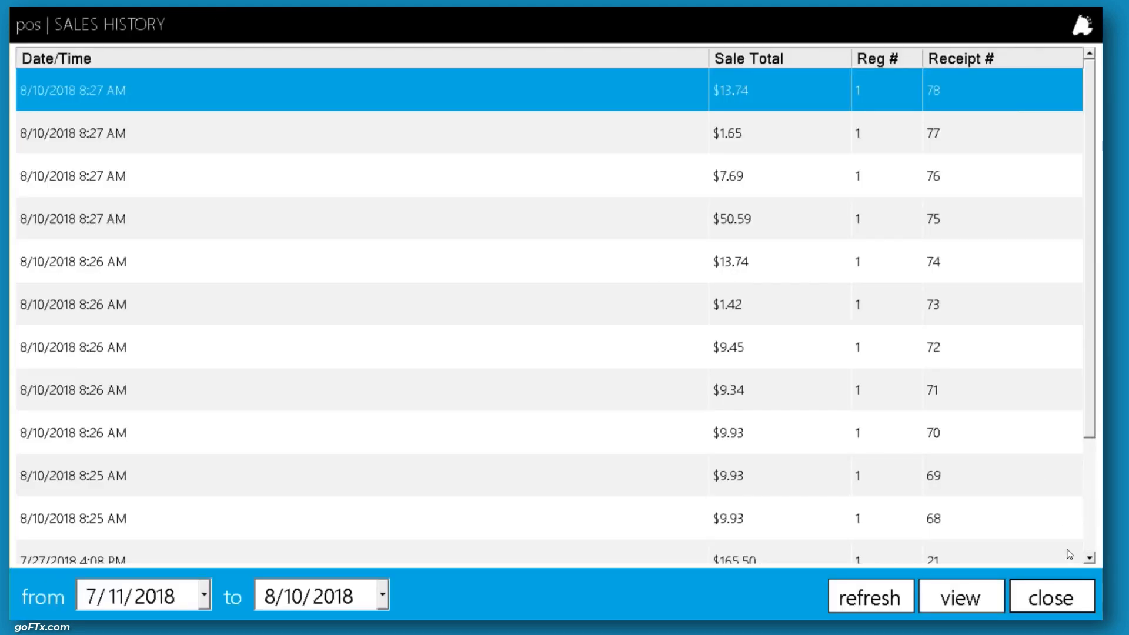
{"action": "left_click", "coordinate": [1061, 597]}
Open the attached customer's details for editing and cancel without changes
{"action": "left_click", "coordinate": [101, 410]}
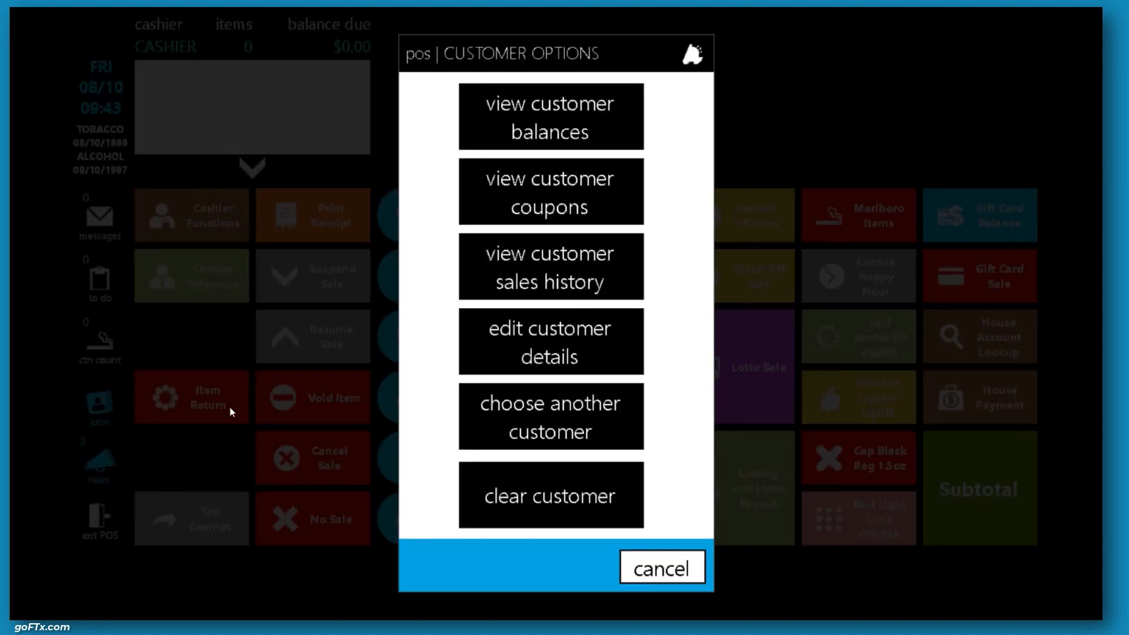
{"action": "left_click", "coordinate": [537, 349]}
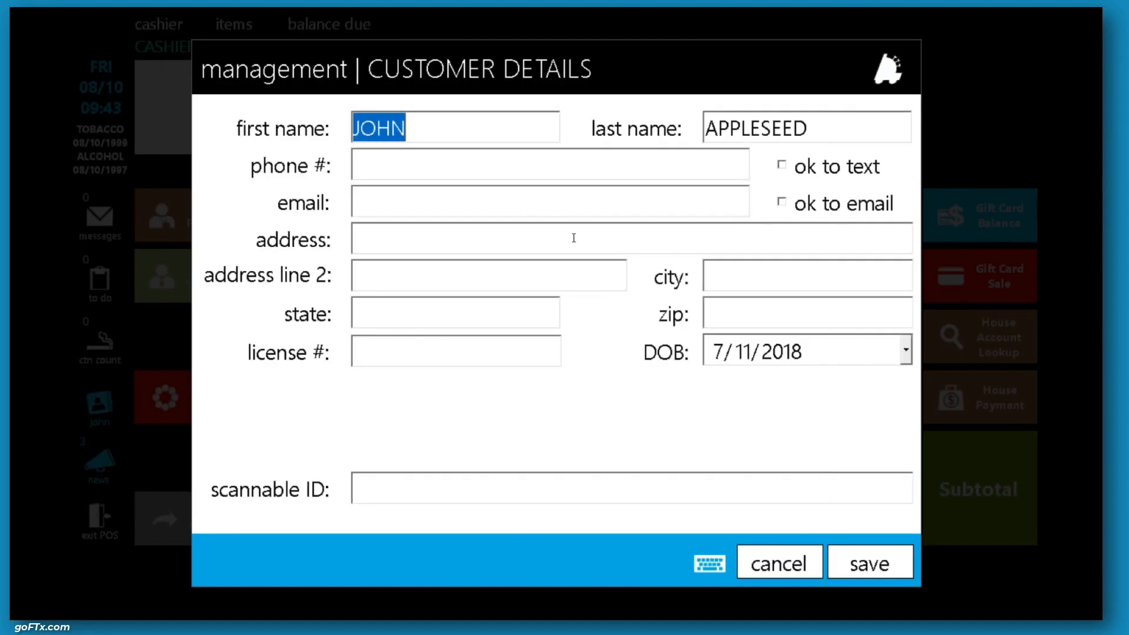
{"action": "left_click", "coordinate": [746, 553]}
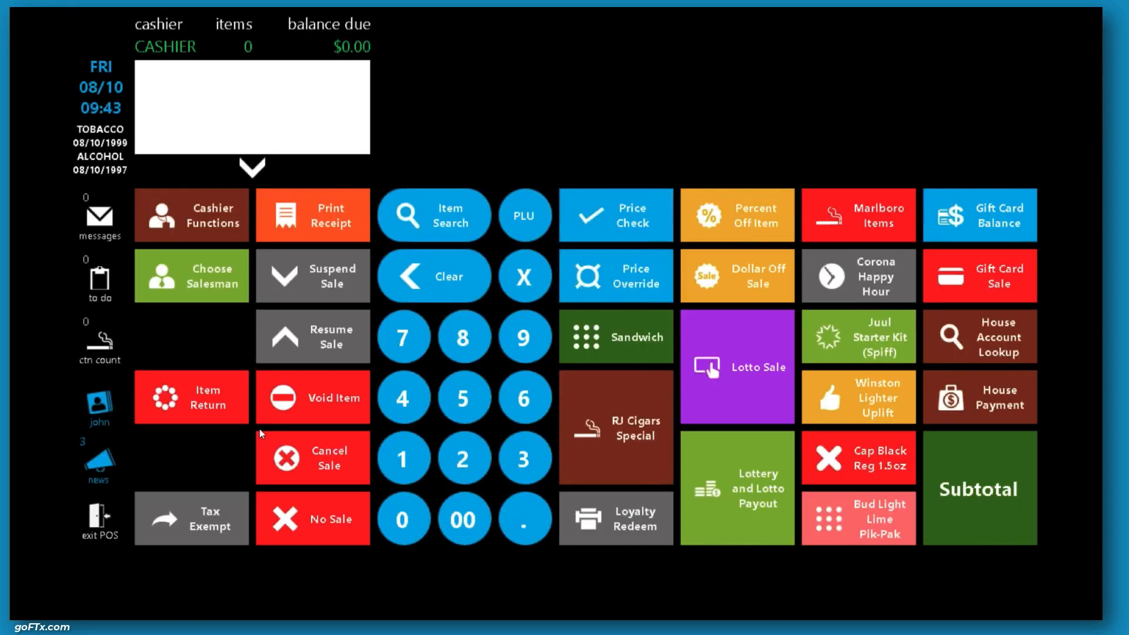
Attach a different loyalty customer to the sale by searching the customer list and selecting a match
{"action": "left_click", "coordinate": [100, 406]}
{"action": "left_click", "coordinate": [584, 415]}
{"action": "left_click", "coordinate": [1044, 71]}
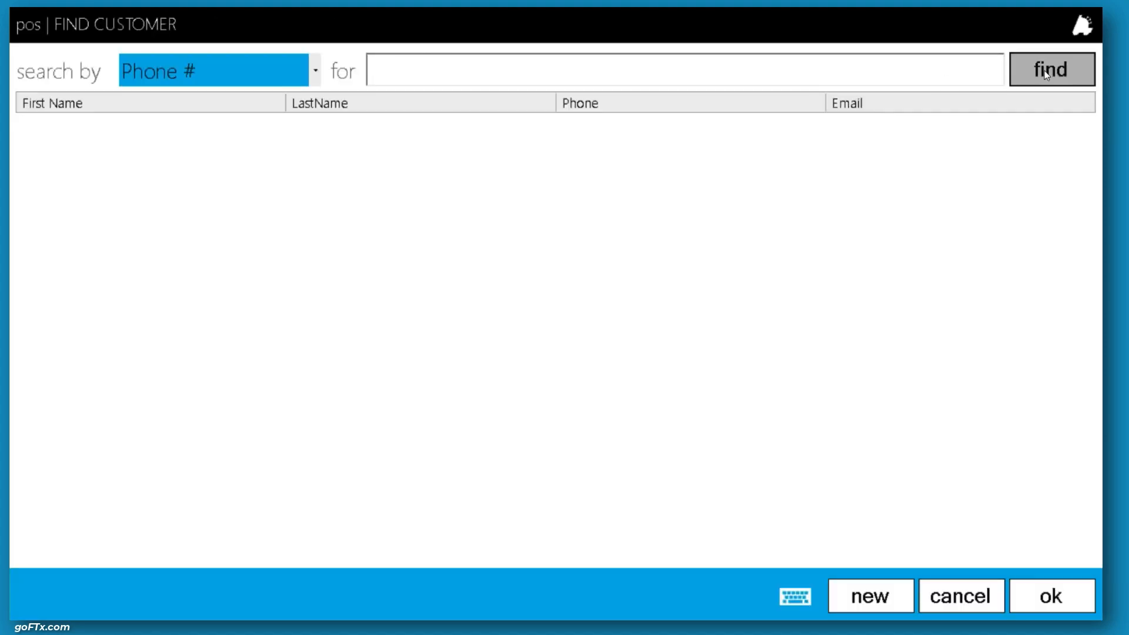
{"action": "double_click", "coordinate": [202, 176]}
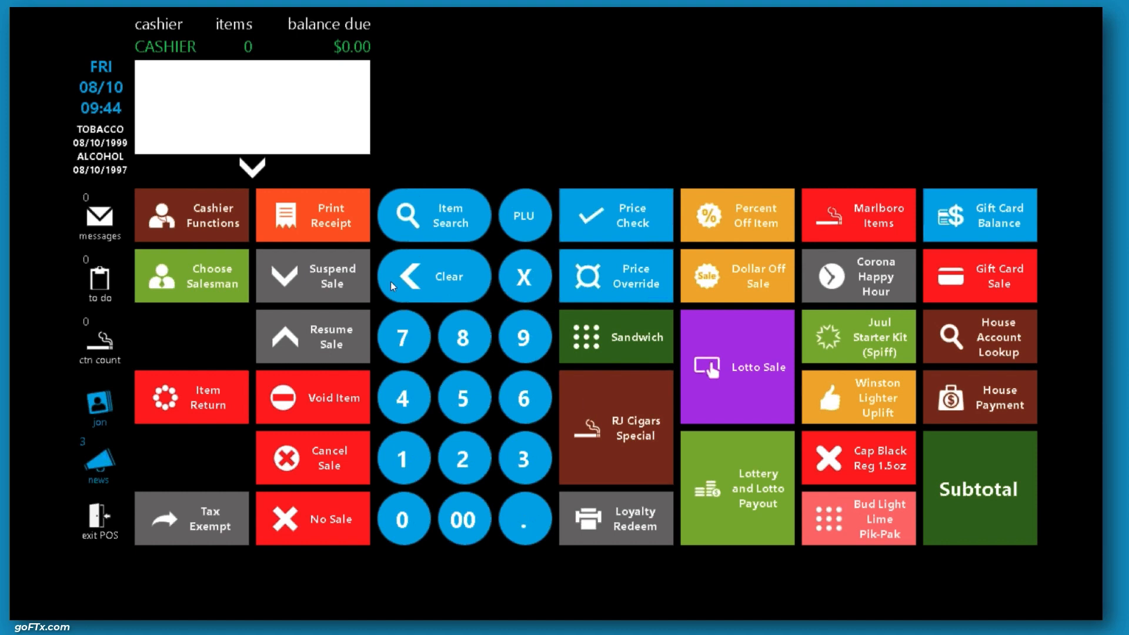
Exit the POS, switch to FasTrax Director and open the Enhanced Loyalty balance types list
{"action": "left_click", "coordinate": [99, 531]}
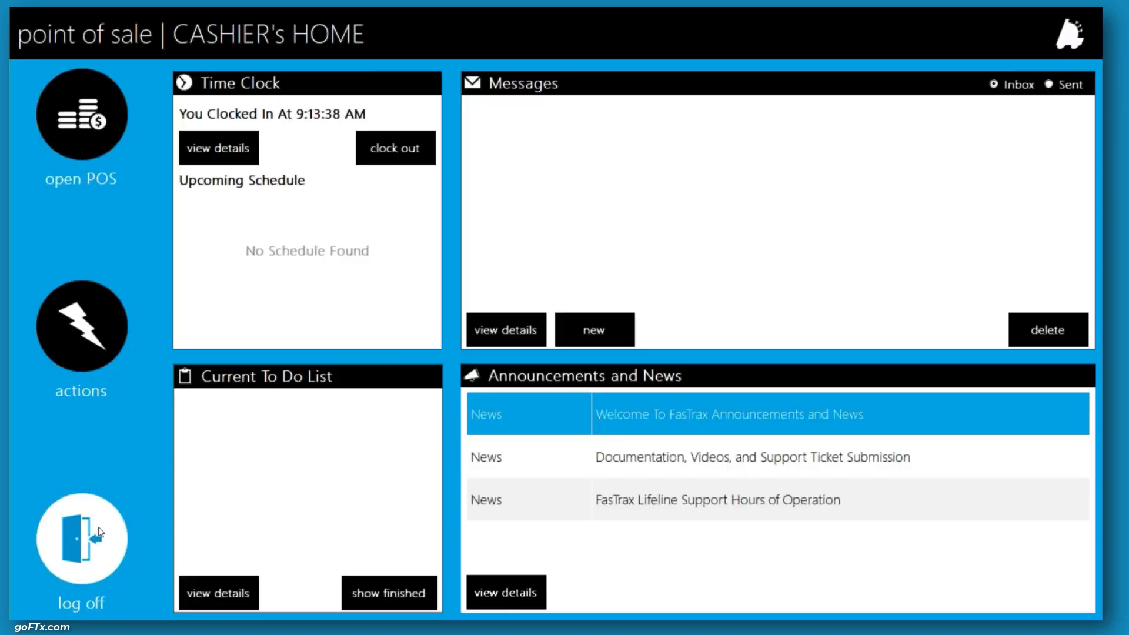
{"action": "key", "text": "alt+Tab"}
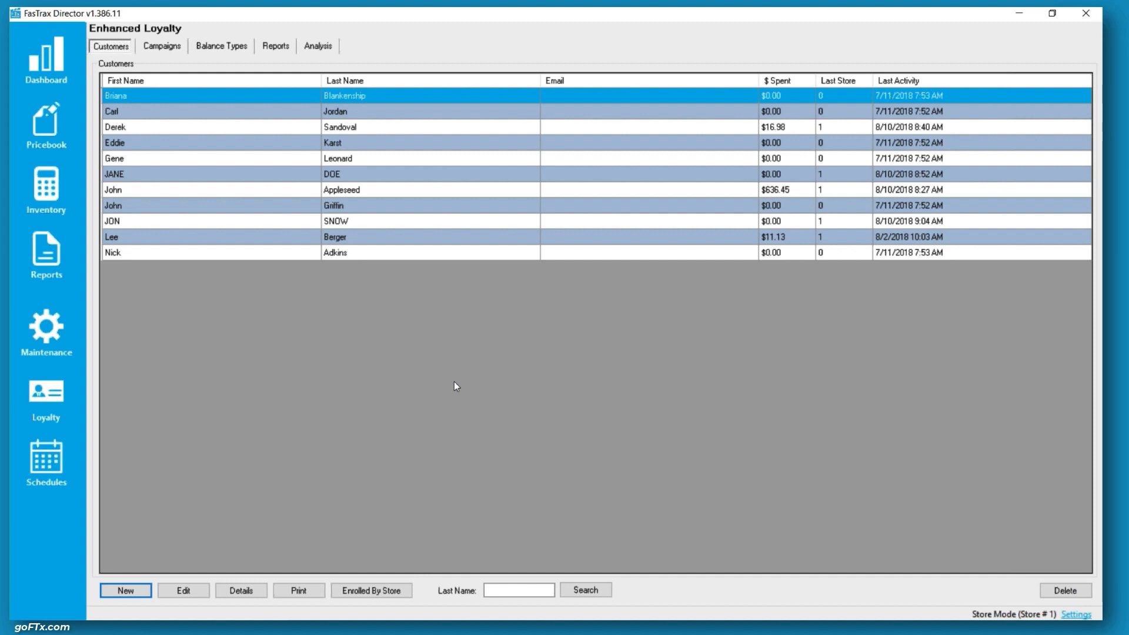
{"action": "left_click", "coordinate": [224, 47]}
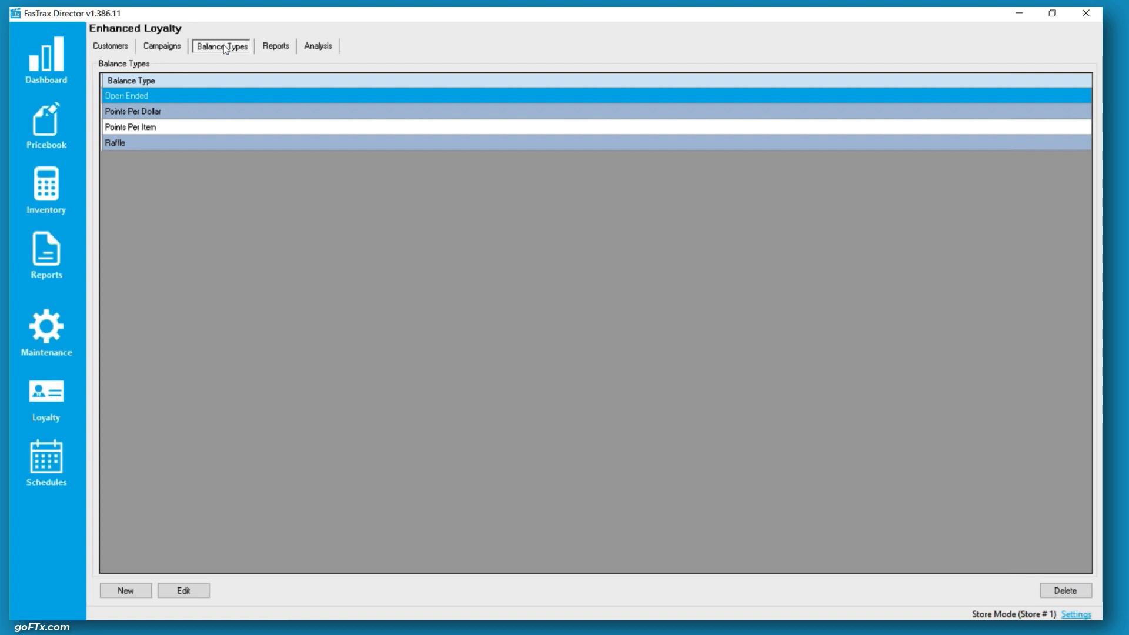
Browse the balance types and open the Points Per Dollar balance type's details, closing them without changes
{"action": "left_click", "coordinate": [176, 115]}
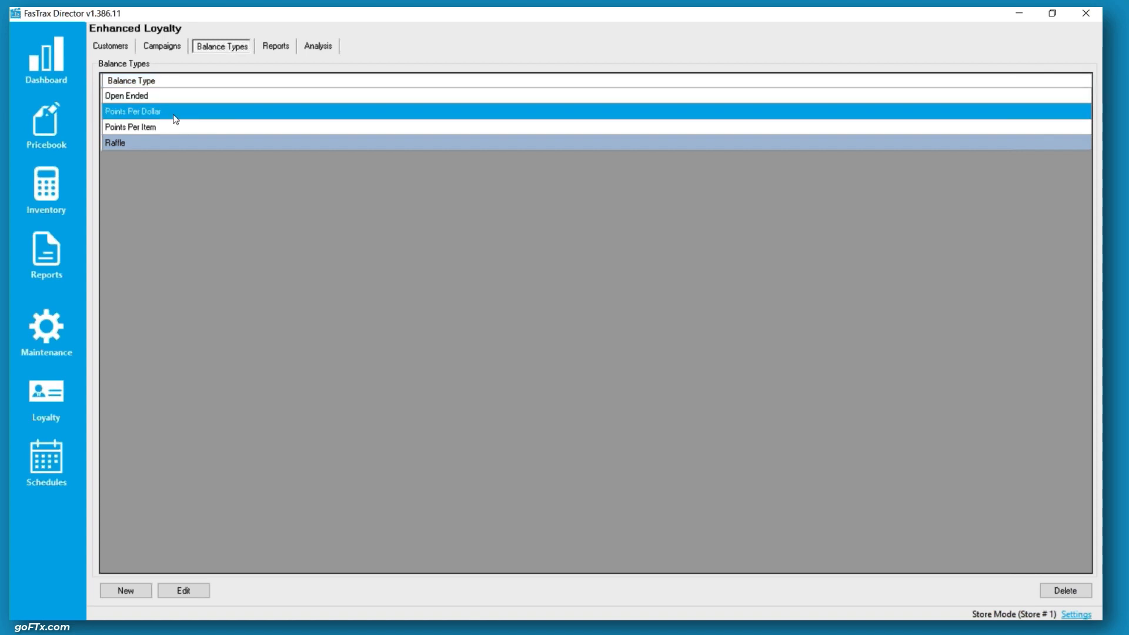
{"action": "left_click", "coordinate": [172, 129]}
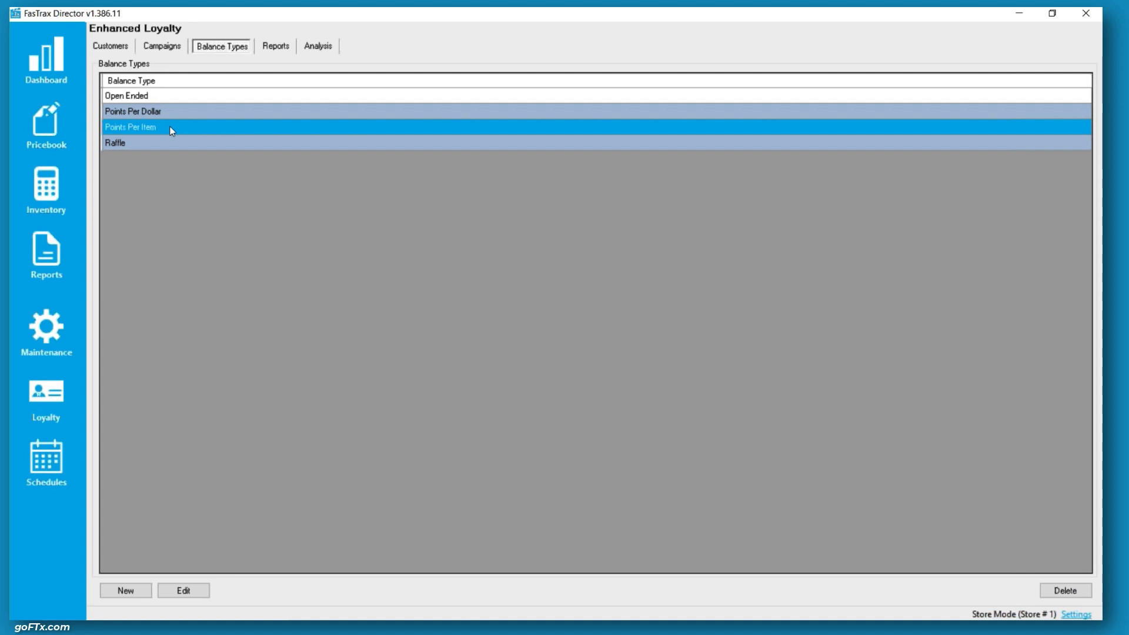
{"action": "left_click", "coordinate": [140, 96]}
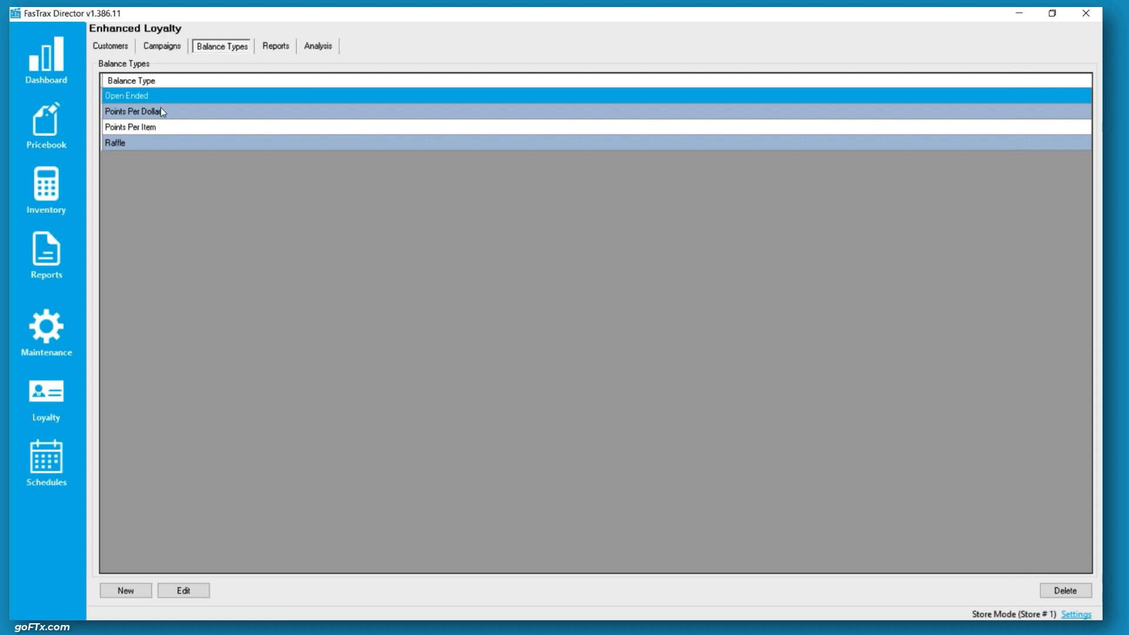
{"action": "left_click", "coordinate": [161, 110]}
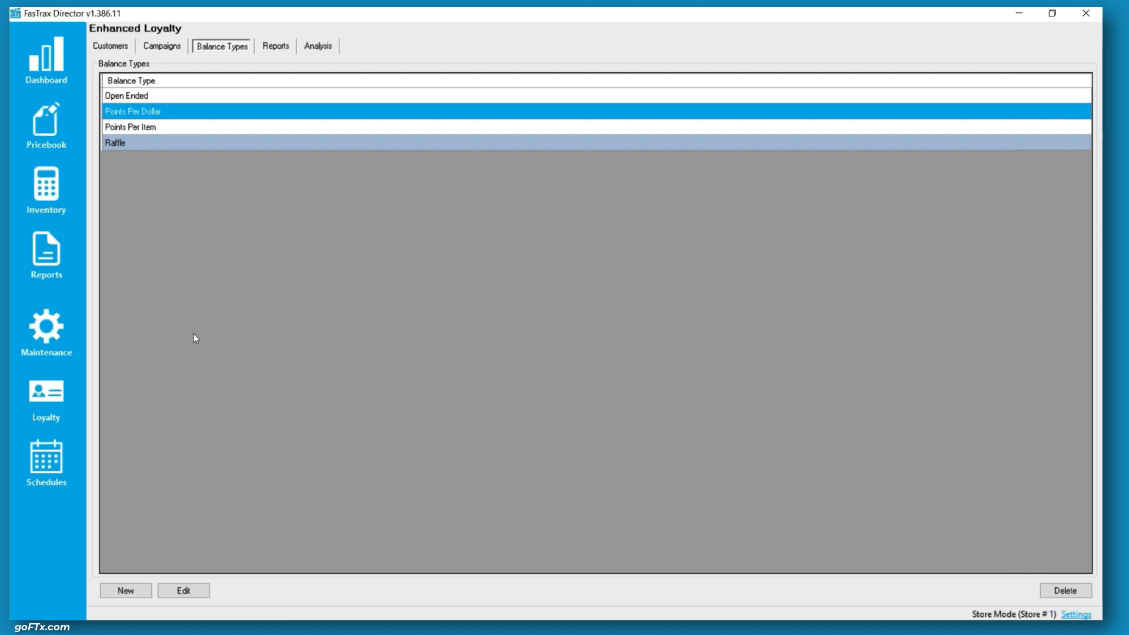
{"action": "left_click", "coordinate": [183, 591]}
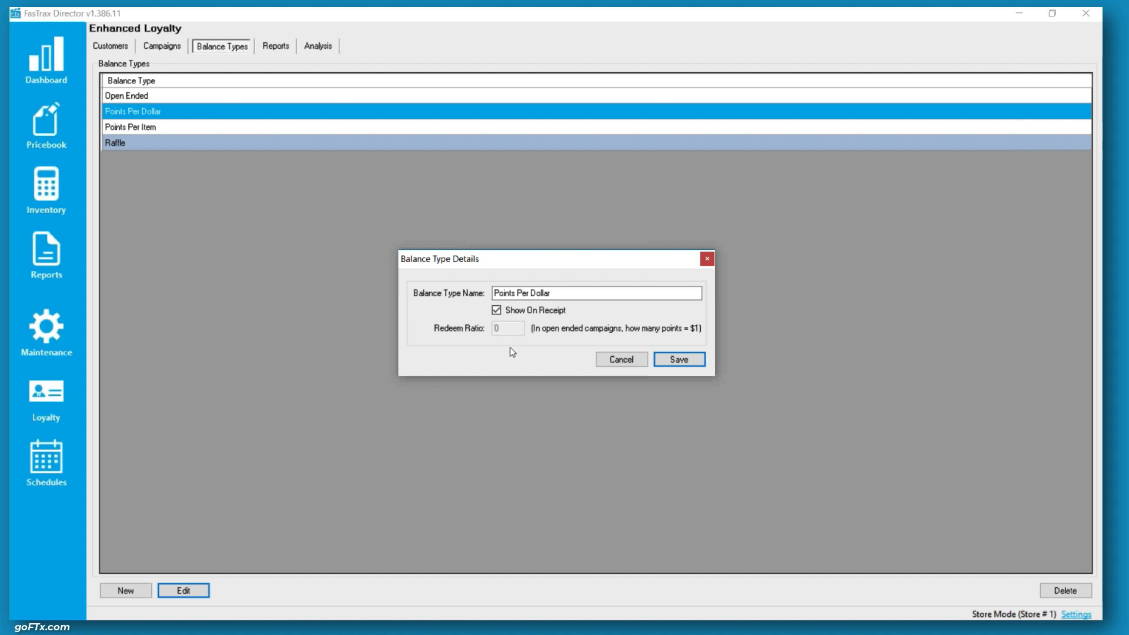
{"action": "left_click", "coordinate": [625, 361]}
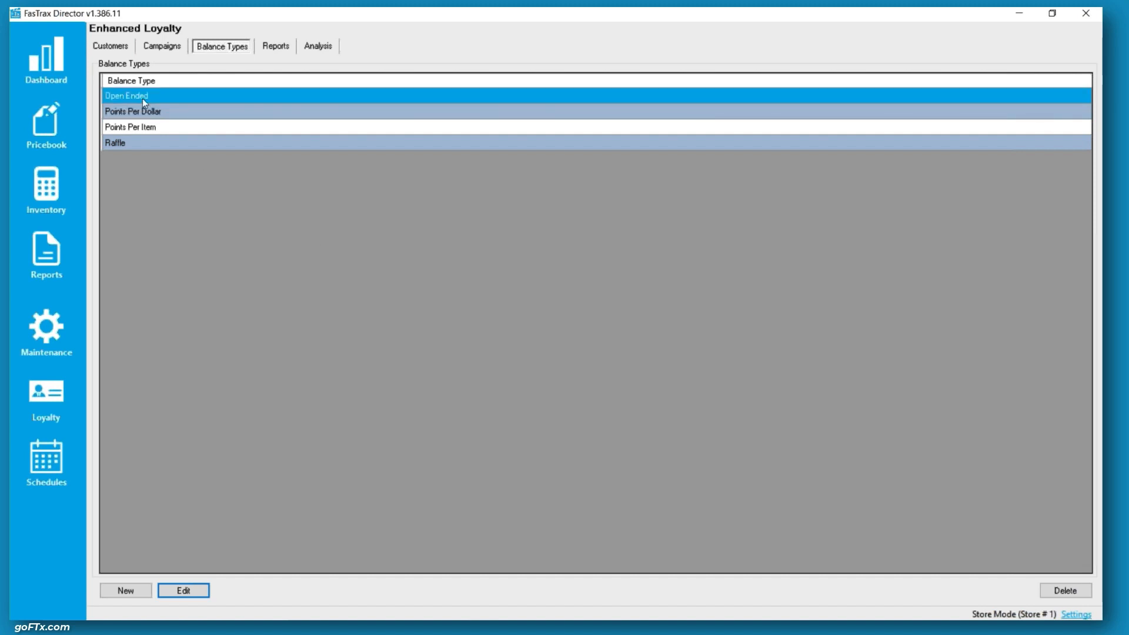
Open the Open Ended balance type's details and inspect its redeem ratio field
{"action": "left_click", "coordinate": [195, 595]}
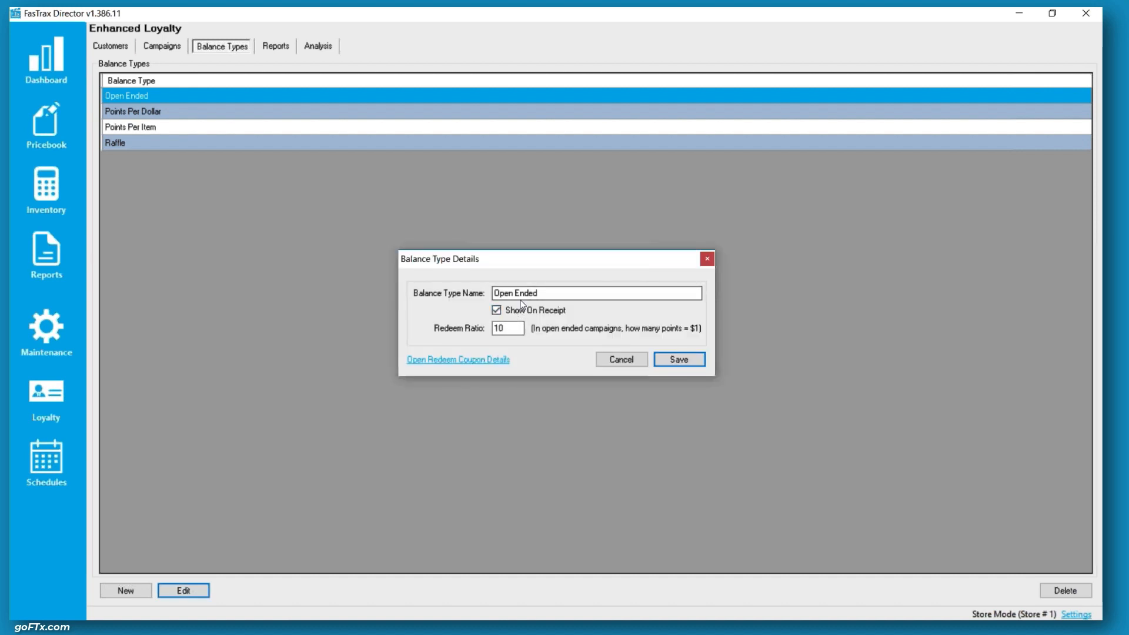
{"action": "double_click", "coordinate": [513, 329]}
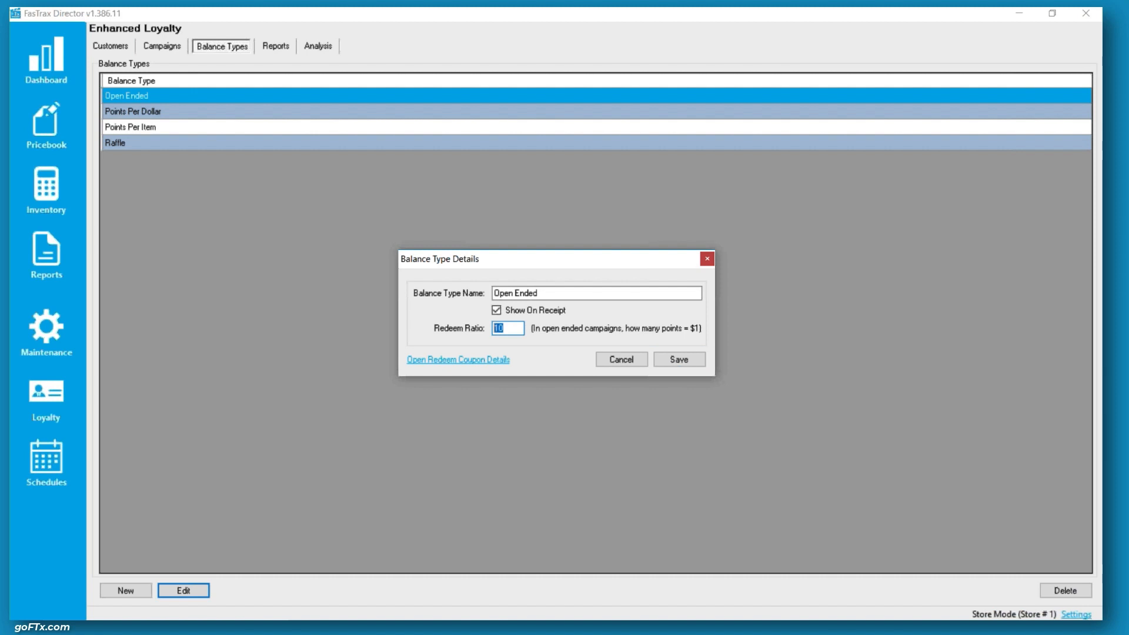
{"action": "left_click", "coordinate": [517, 326]}
{"action": "double_click", "coordinate": [510, 329]}
{"action": "left_click", "coordinate": [520, 329]}
Review the Open Ended redeem coupon's expiration, filter type and once-per-sale options, then cancel both dialogs
{"action": "left_click", "coordinate": [484, 361]}
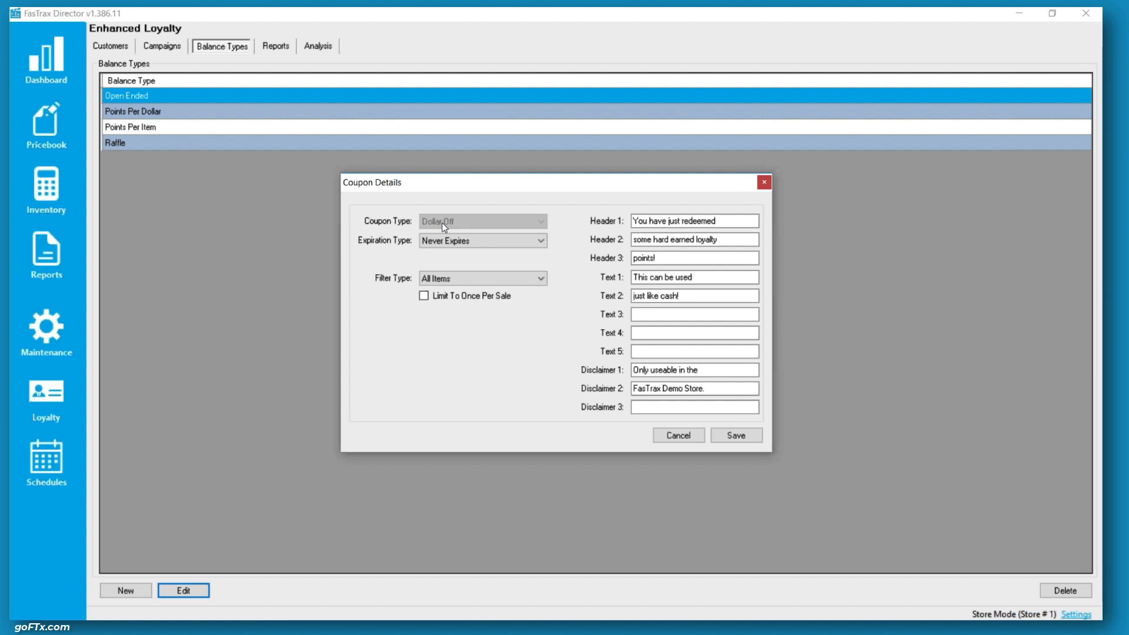
{"action": "left_click", "coordinate": [500, 242]}
{"action": "left_click", "coordinate": [500, 241]}
{"action": "left_click", "coordinate": [499, 242]}
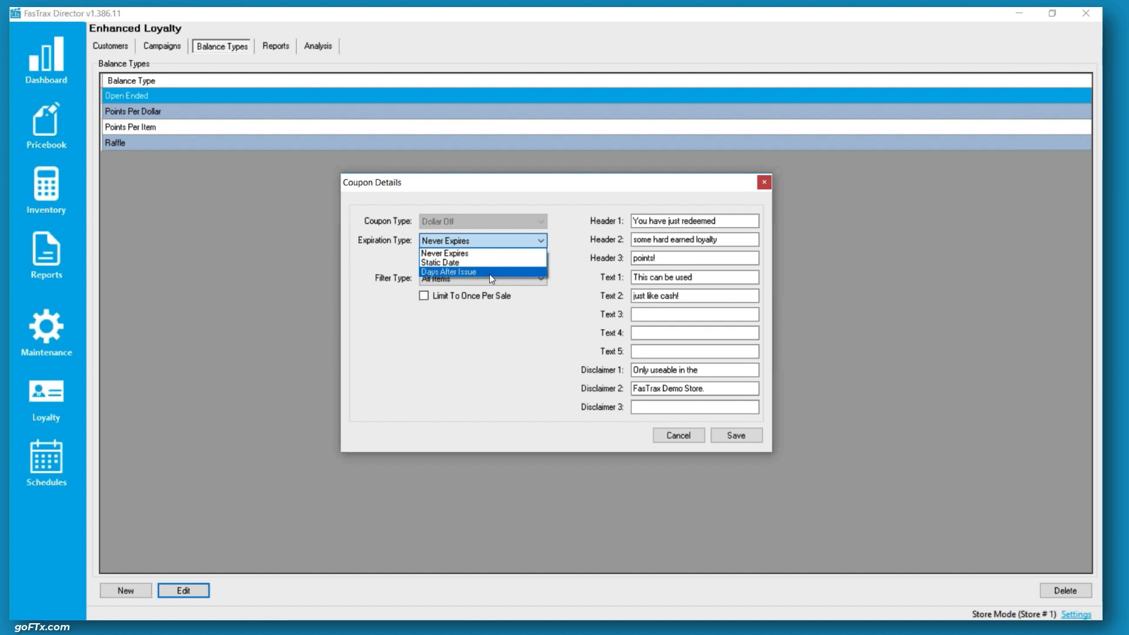
{"action": "left_click", "coordinate": [493, 253]}
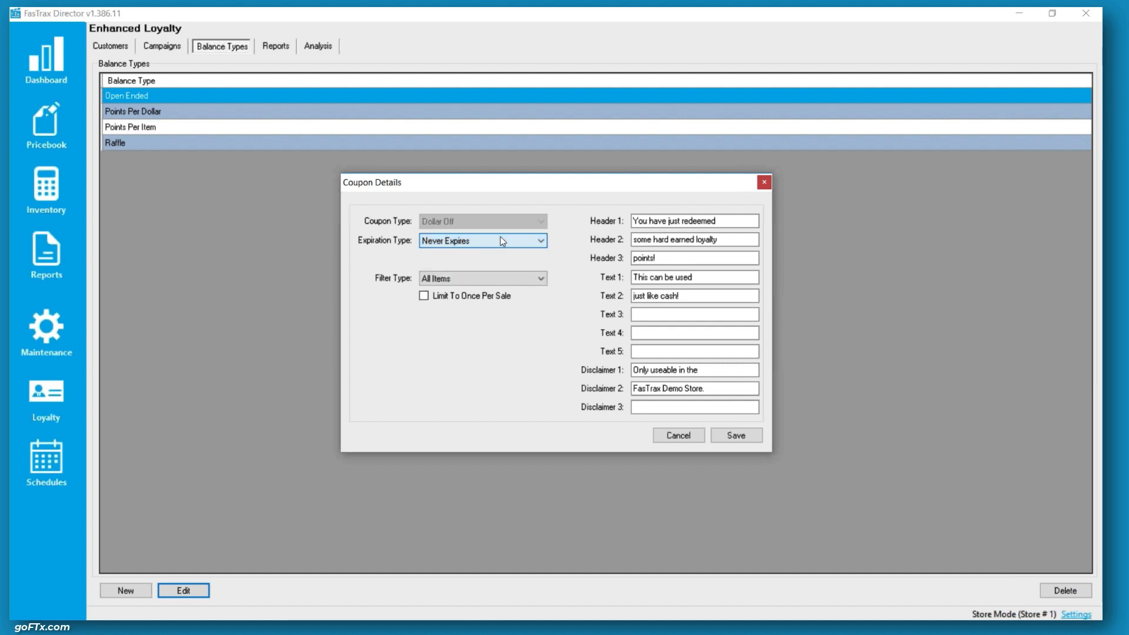
{"action": "left_click", "coordinate": [490, 279]}
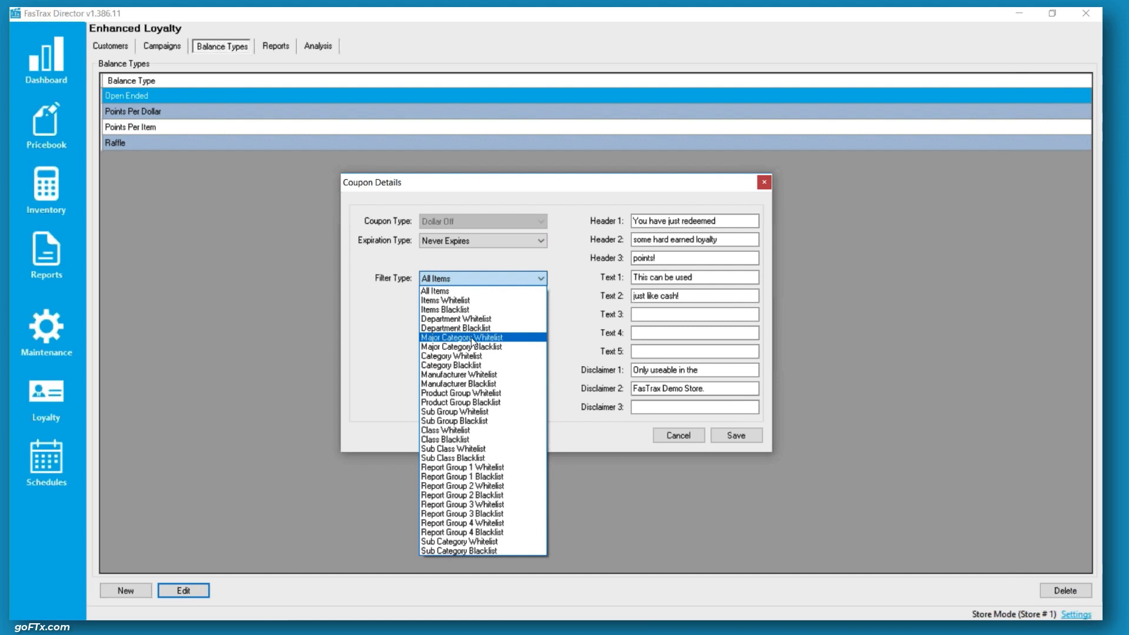
{"action": "left_click", "coordinate": [488, 290]}
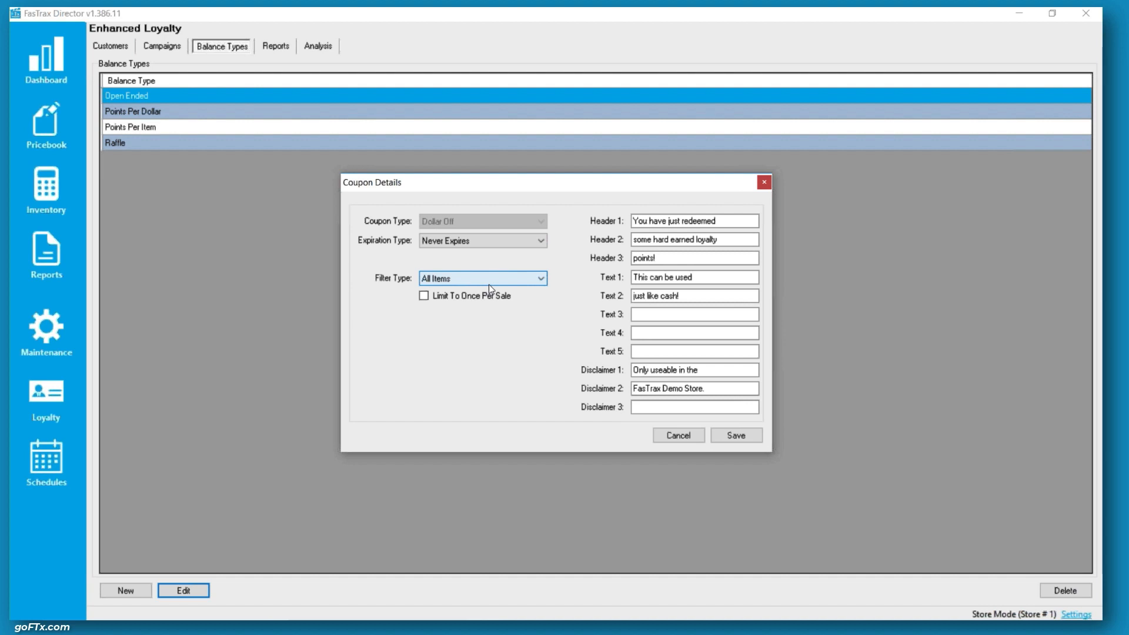
{"action": "left_click", "coordinate": [488, 284]}
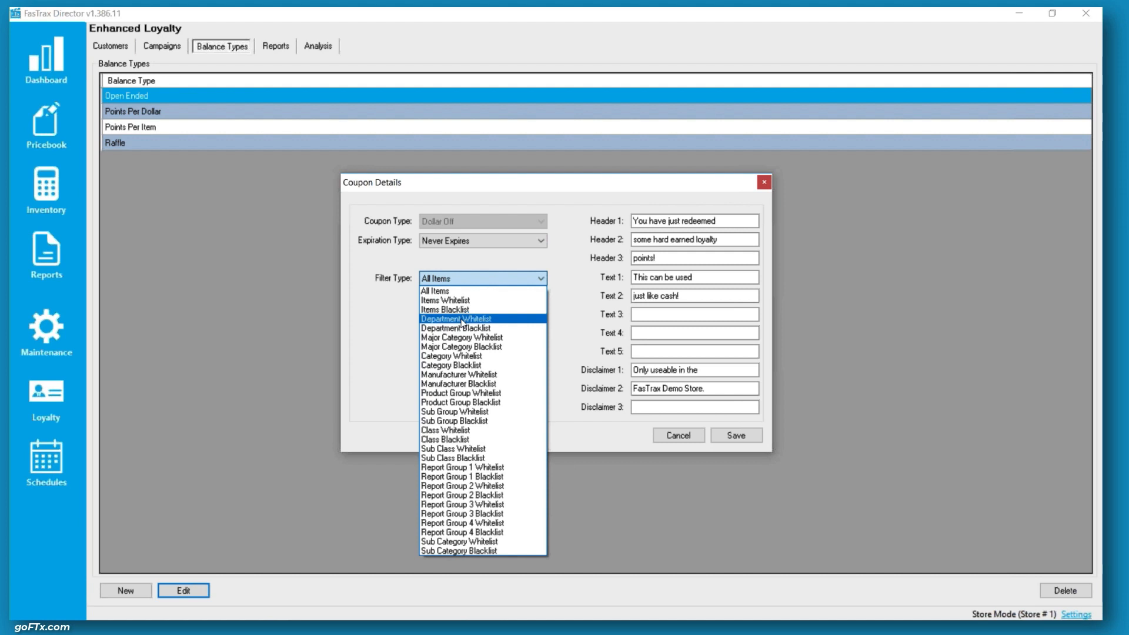
{"action": "left_click", "coordinate": [485, 283]}
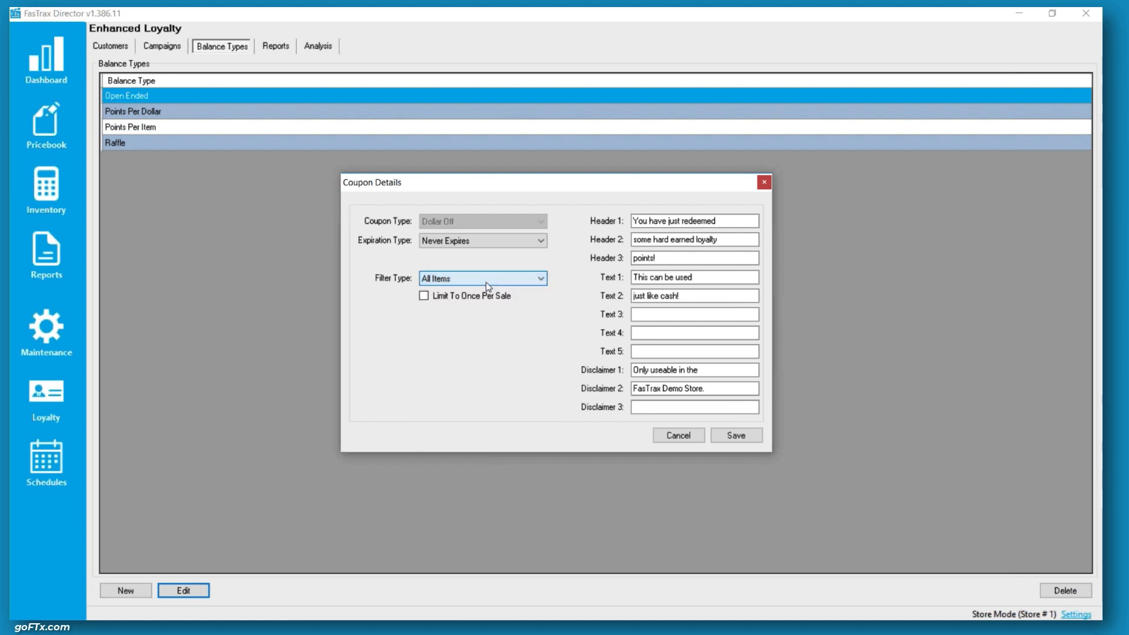
{"action": "left_click", "coordinate": [460, 299]}
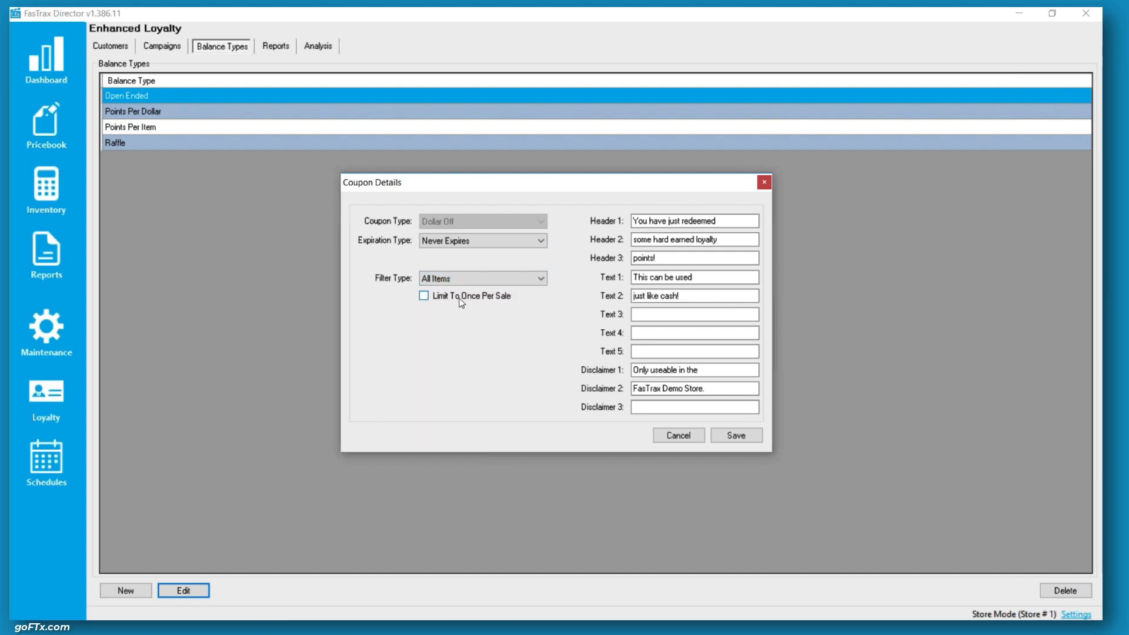
{"action": "left_click", "coordinate": [460, 300]}
{"action": "left_click", "coordinate": [683, 435]}
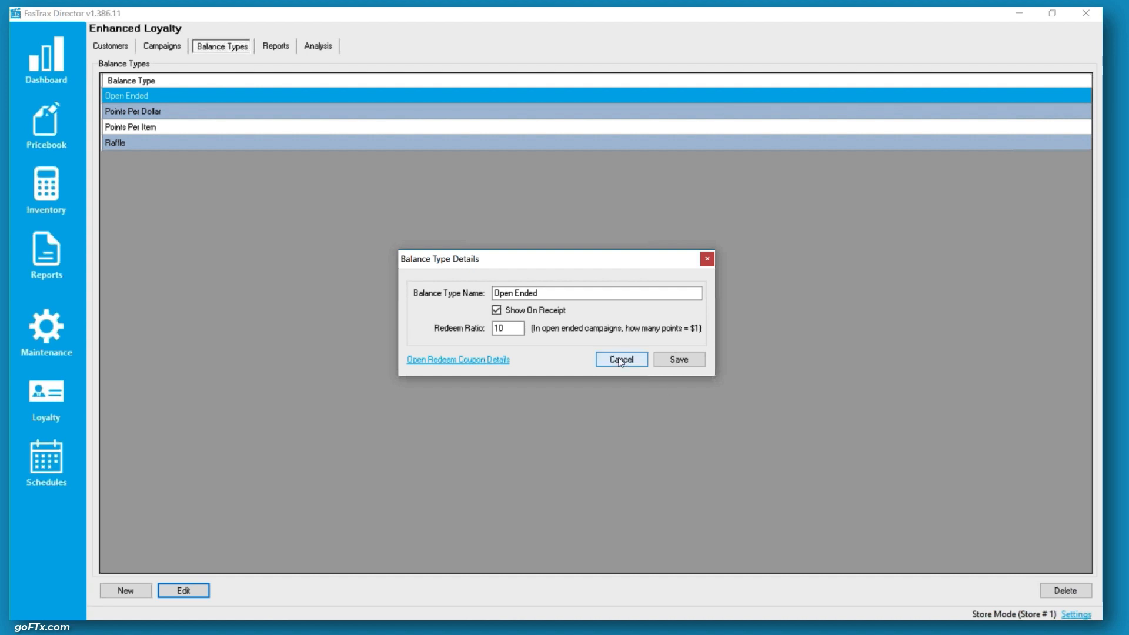
{"action": "left_click", "coordinate": [621, 361]}
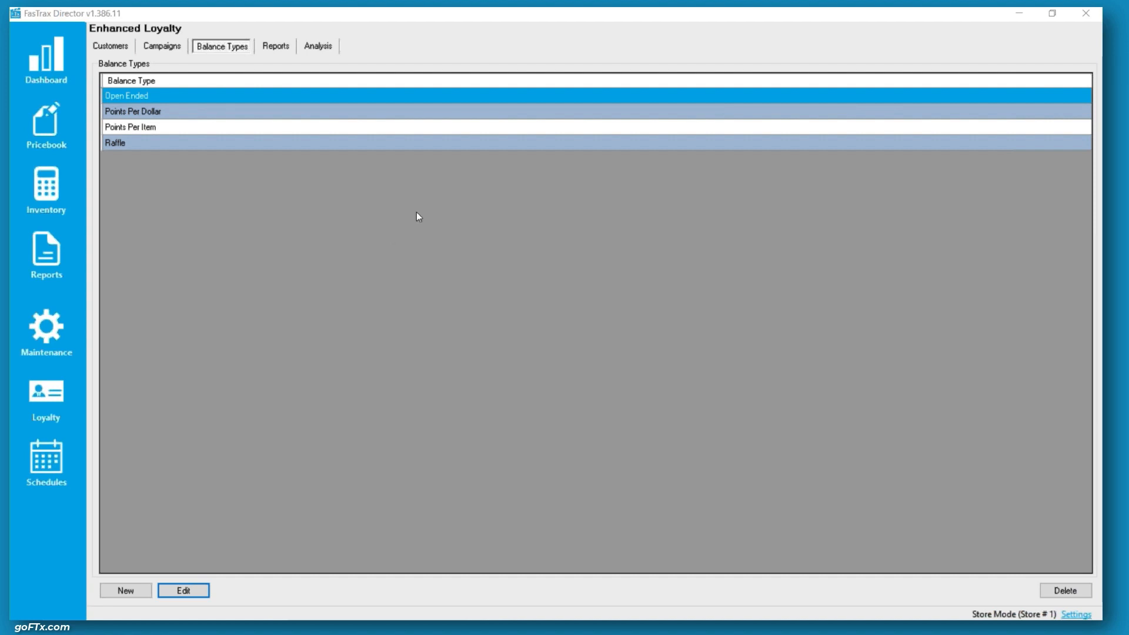
Reopen the Open Ended and Points Per Dollar balance types to compare their redeem ratios, closing each unchanged
{"action": "double_click", "coordinate": [164, 95]}
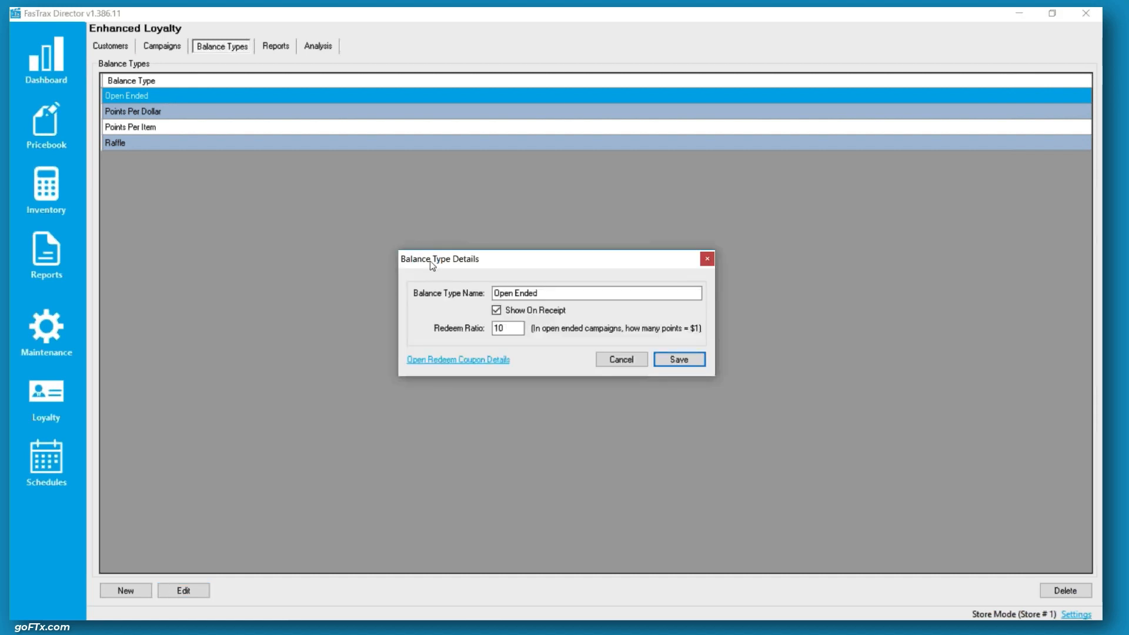
{"action": "double_click", "coordinate": [515, 328]}
{"action": "left_click", "coordinate": [508, 329]}
{"action": "left_click_drag", "start_coordinate": [507, 328], "coordinate": [490, 328]}
{"action": "left_click", "coordinate": [634, 362]}
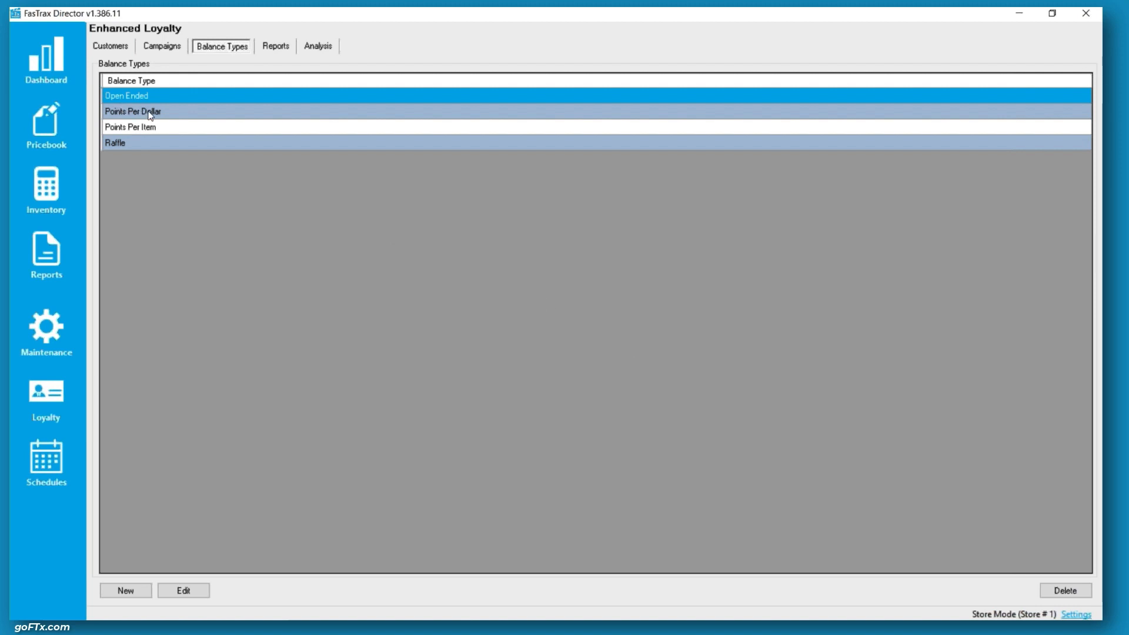
{"action": "double_click", "coordinate": [150, 113]}
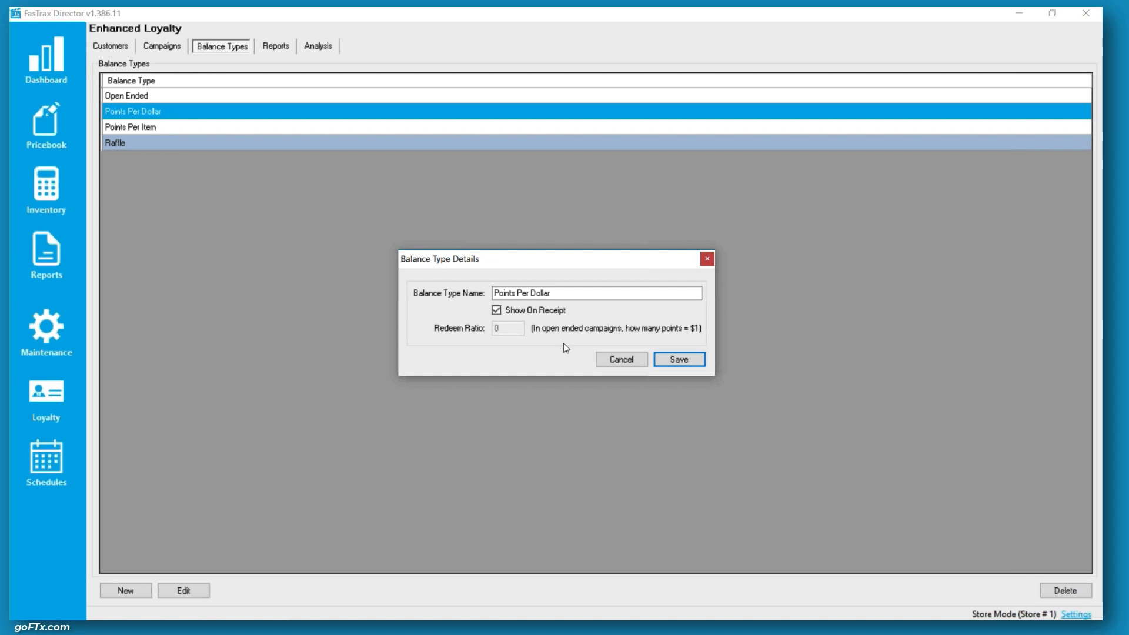
{"action": "left_click", "coordinate": [621, 359]}
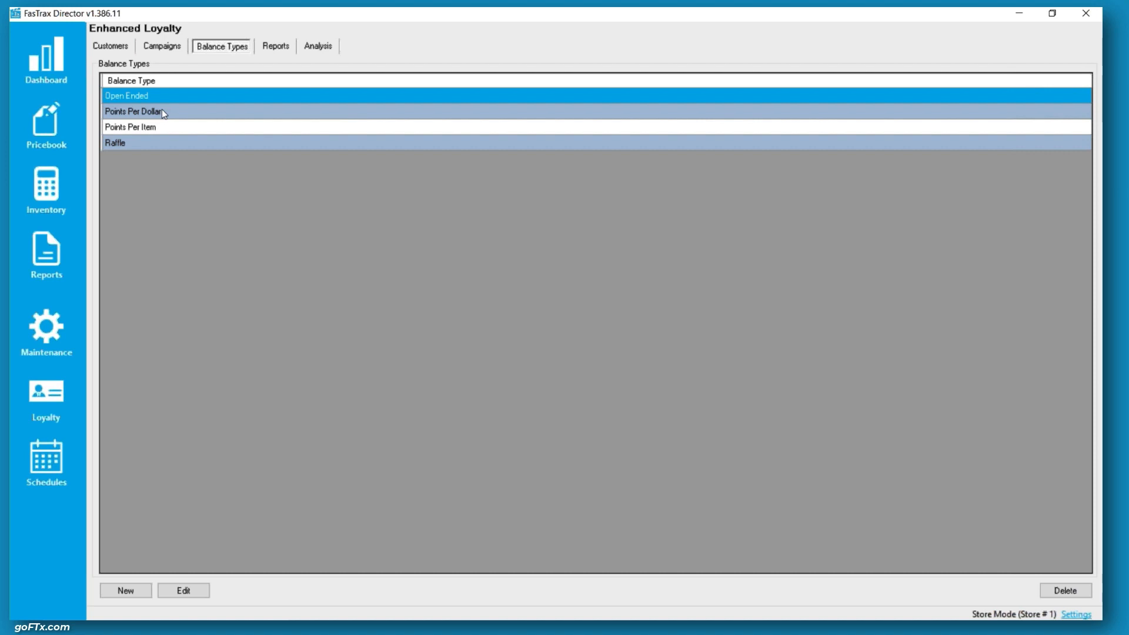
Switch to the campaigns list and open the Points Per Dollar campaign's details
{"action": "left_click", "coordinate": [171, 48]}
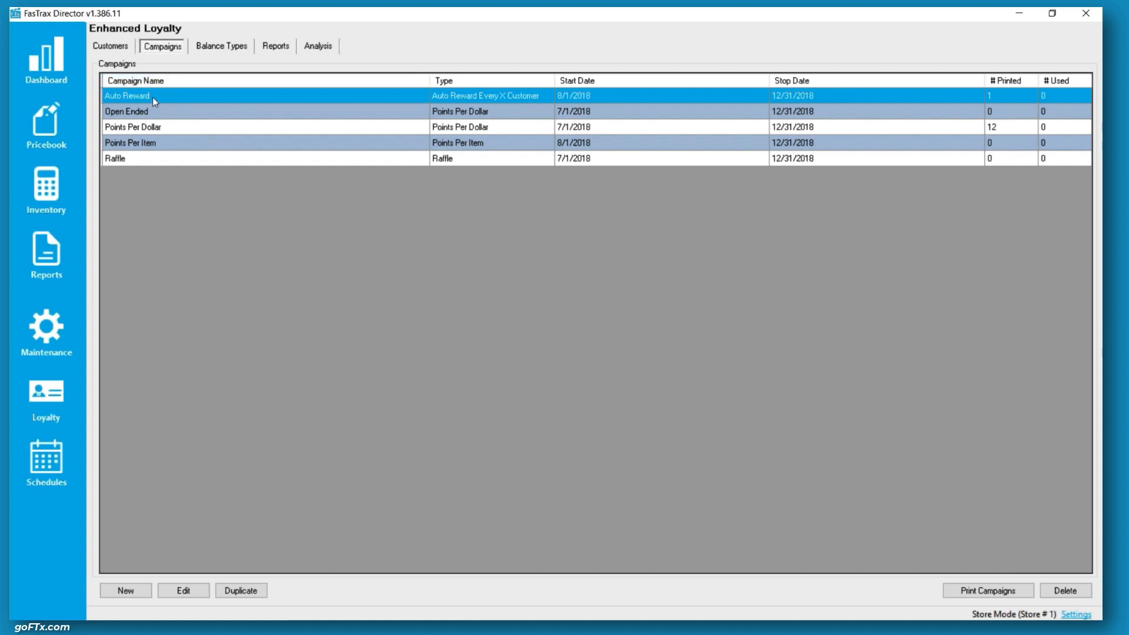
{"action": "double_click", "coordinate": [169, 126]}
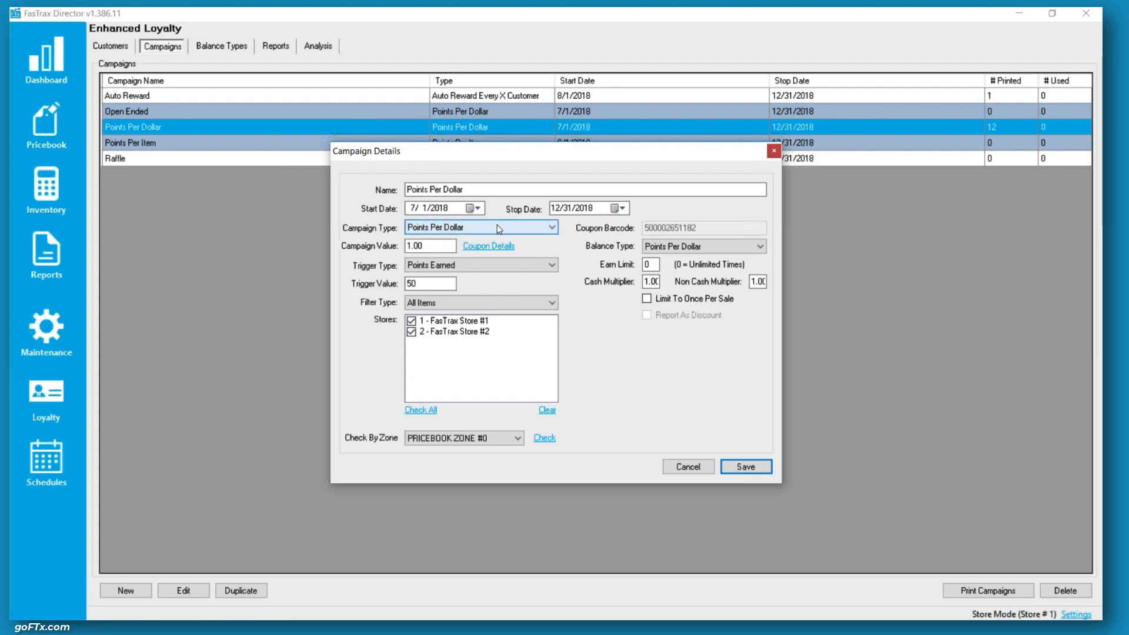
Review the campaign type options, name and campaign value of the Points Per Dollar campaign
{"action": "left_click", "coordinate": [483, 229]}
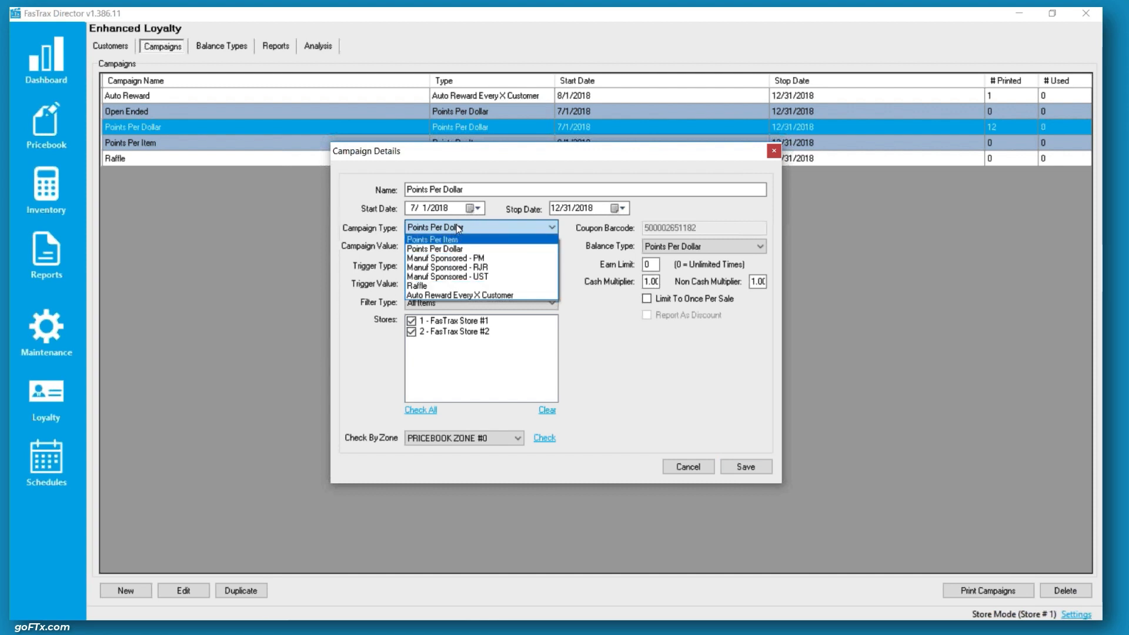
{"action": "left_click", "coordinate": [457, 225]}
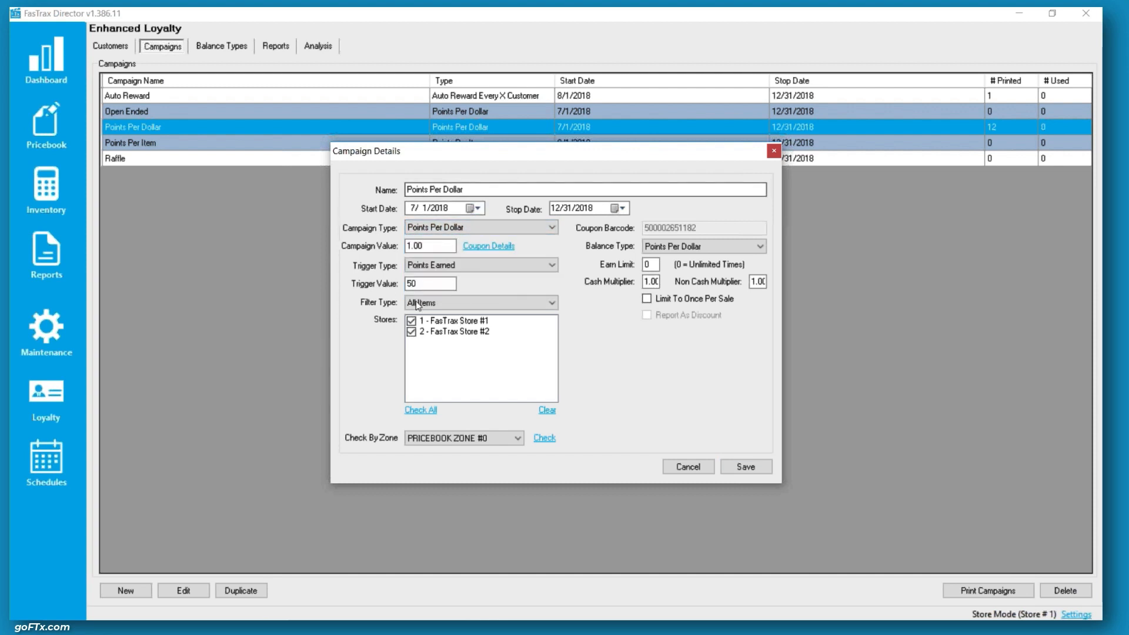
{"action": "left_click", "coordinate": [459, 190]}
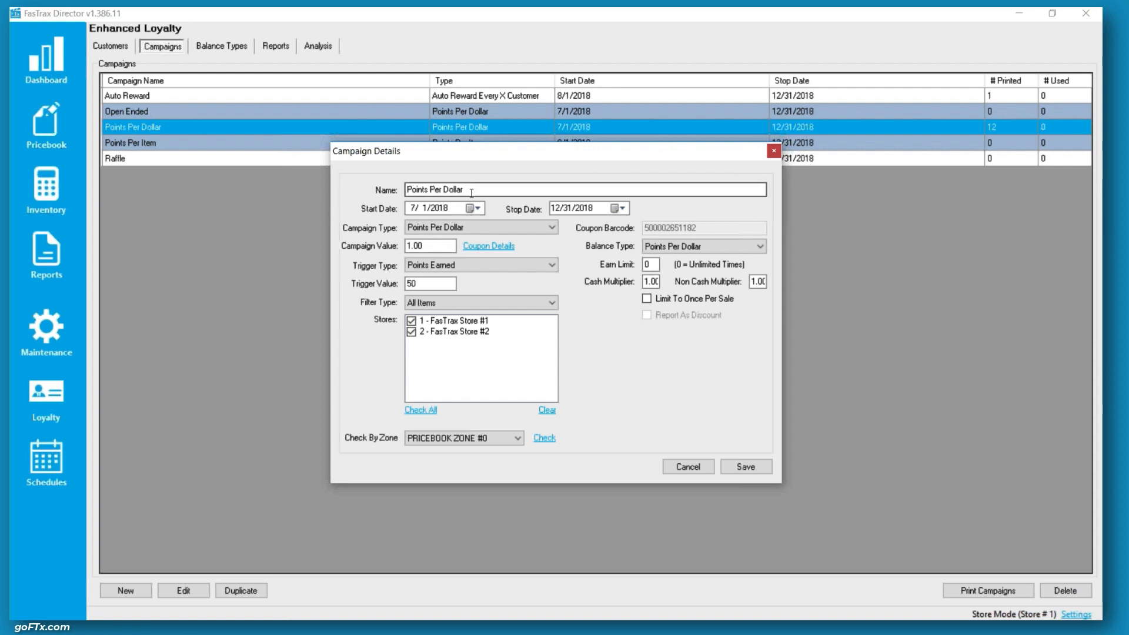
{"action": "left_click_drag", "start_coordinate": [463, 189], "coordinate": [399, 191]}
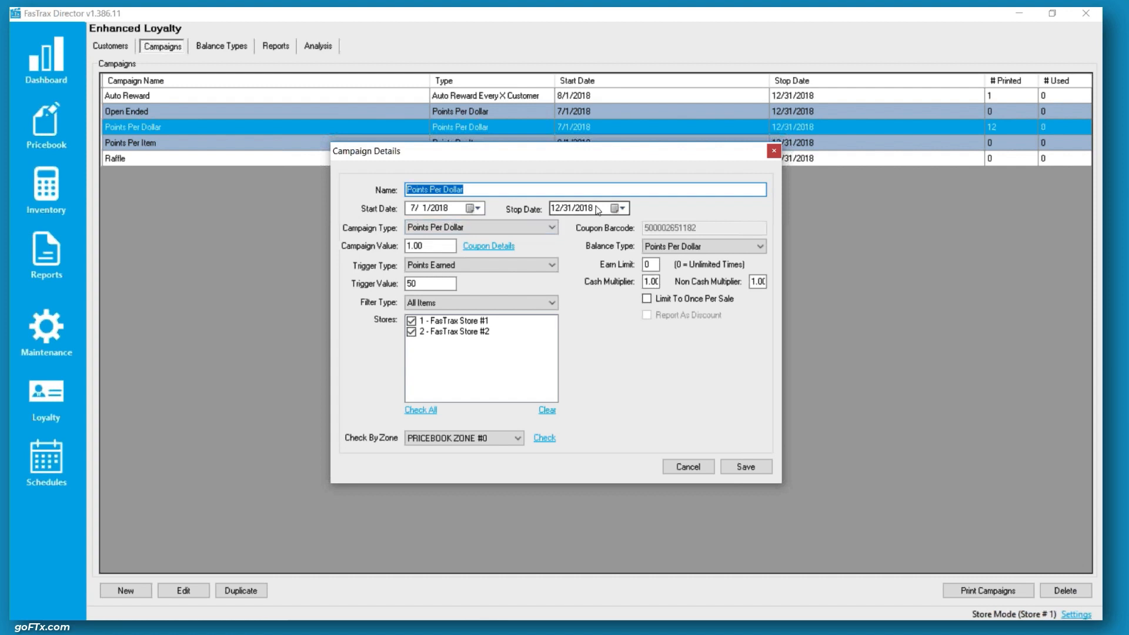
{"action": "left_click", "coordinate": [462, 231]}
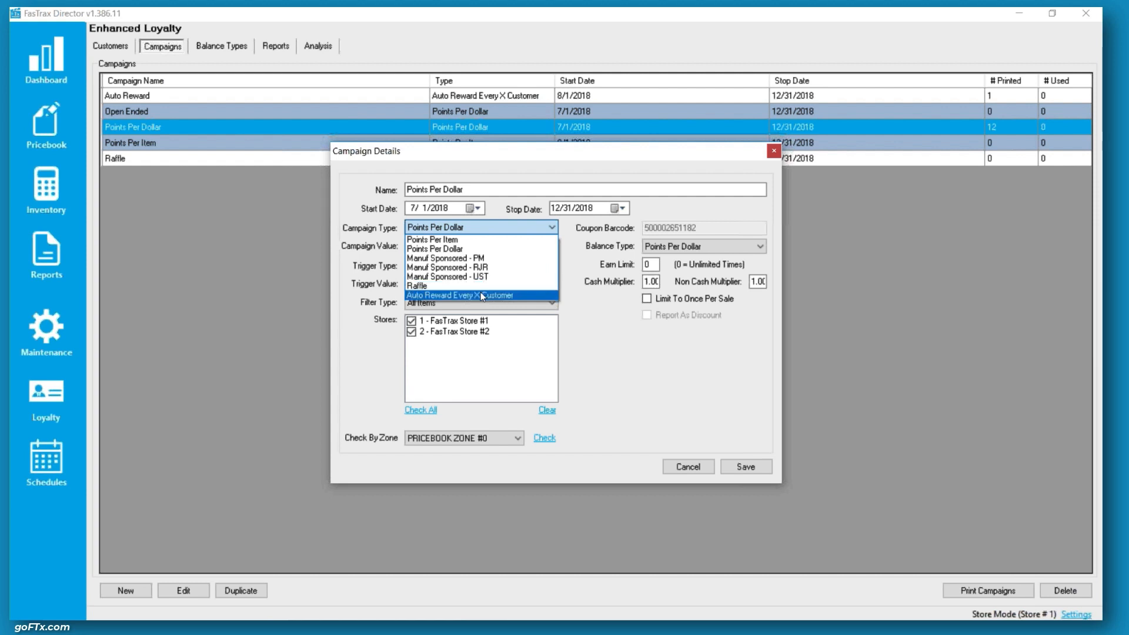
{"action": "left_click", "coordinate": [483, 230]}
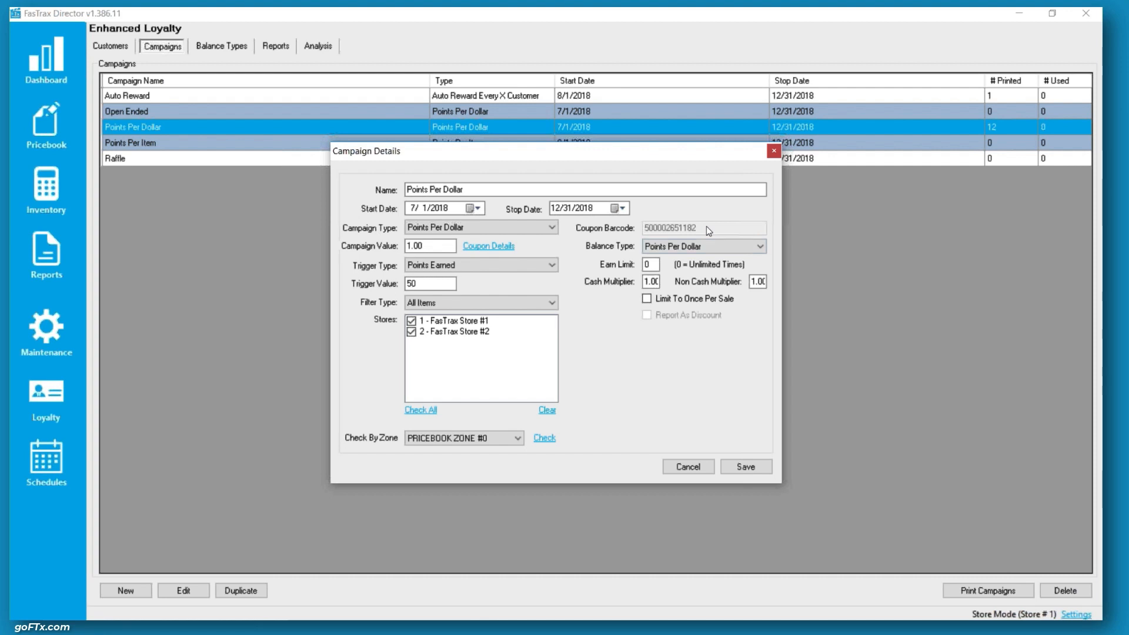
{"action": "left_click_drag", "start_coordinate": [452, 247], "coordinate": [385, 251]}
{"action": "left_click", "coordinate": [430, 247]}
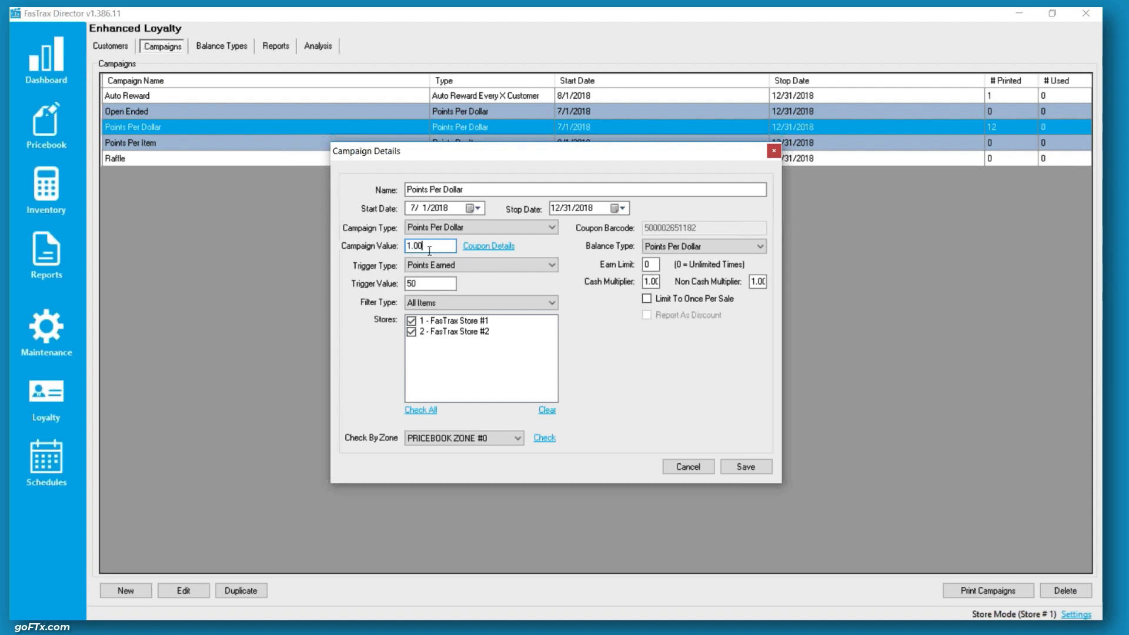
Open the campaign's coupon details, review the coupon type, expiration type and filter type options, and close the coupon dialog
{"action": "left_click", "coordinate": [490, 246]}
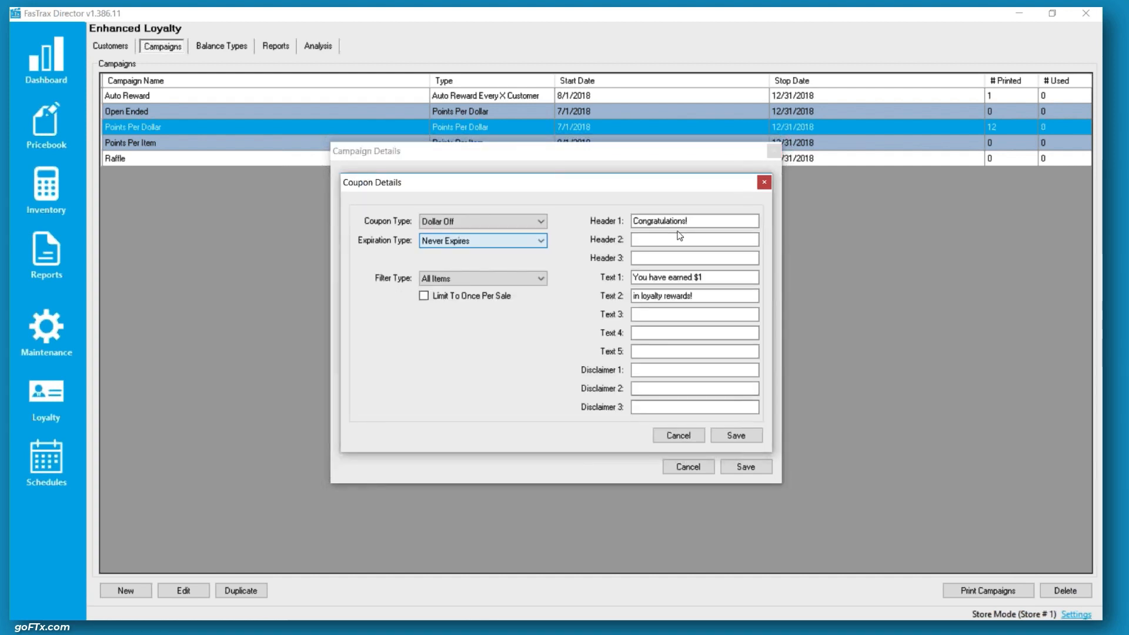
{"action": "left_click", "coordinate": [711, 218]}
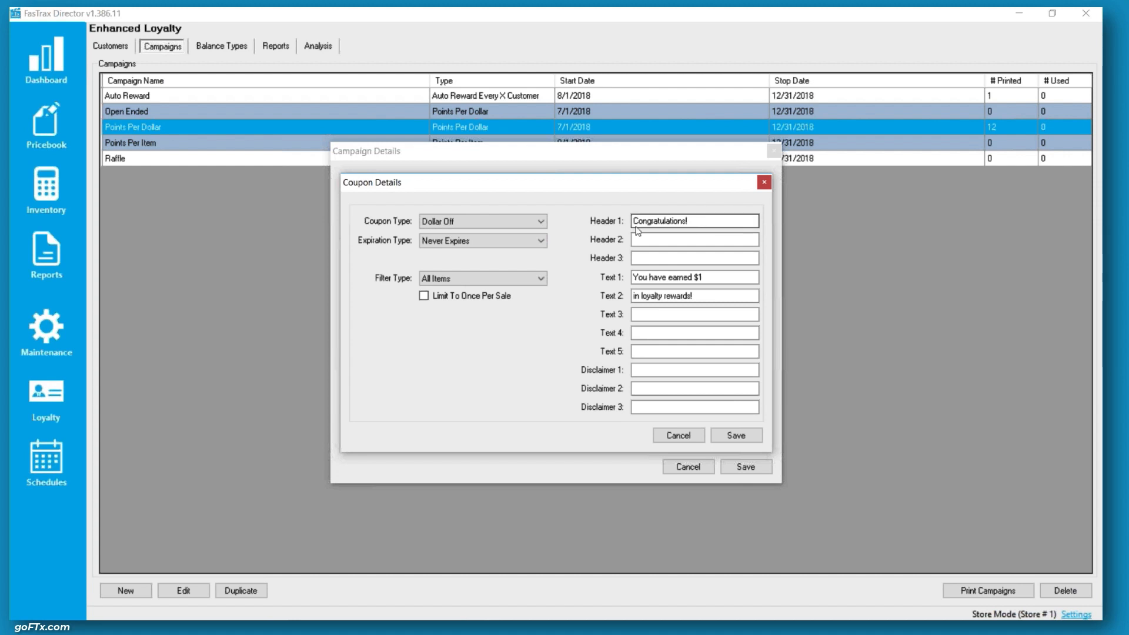
{"action": "left_click", "coordinate": [452, 222]}
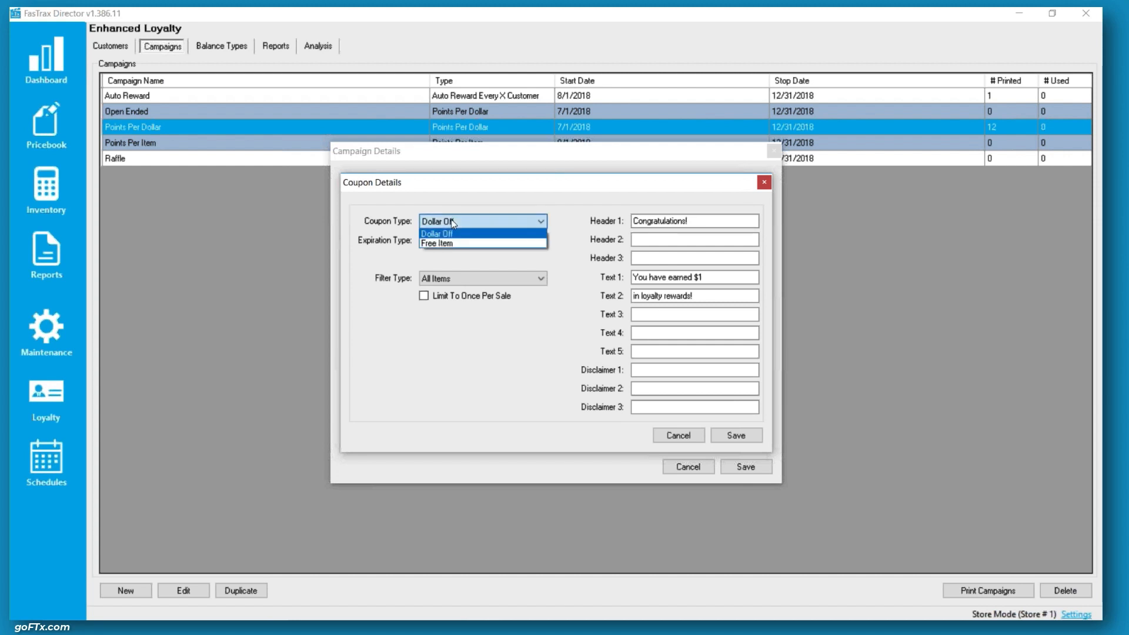
{"action": "left_click", "coordinate": [459, 234]}
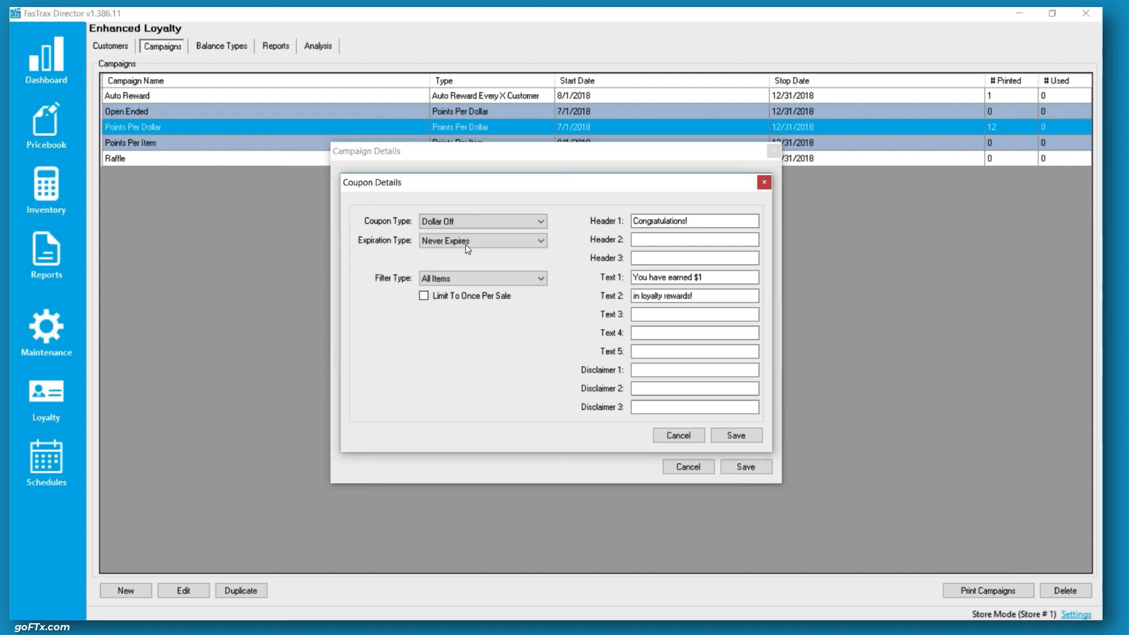
{"action": "left_click", "coordinate": [481, 242]}
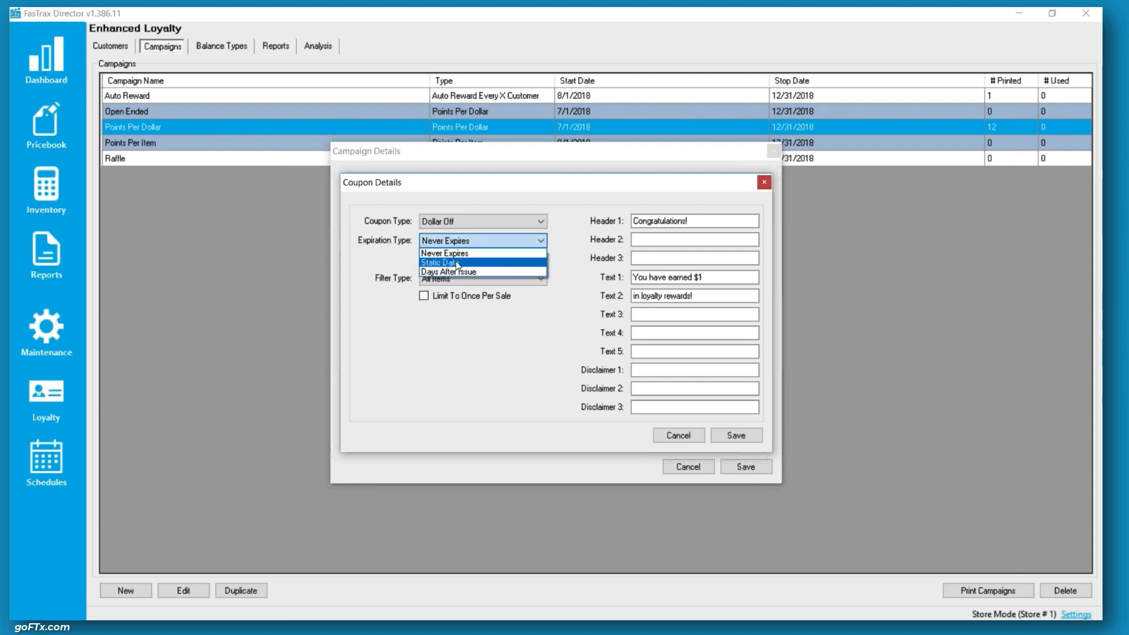
{"action": "left_click", "coordinate": [477, 254]}
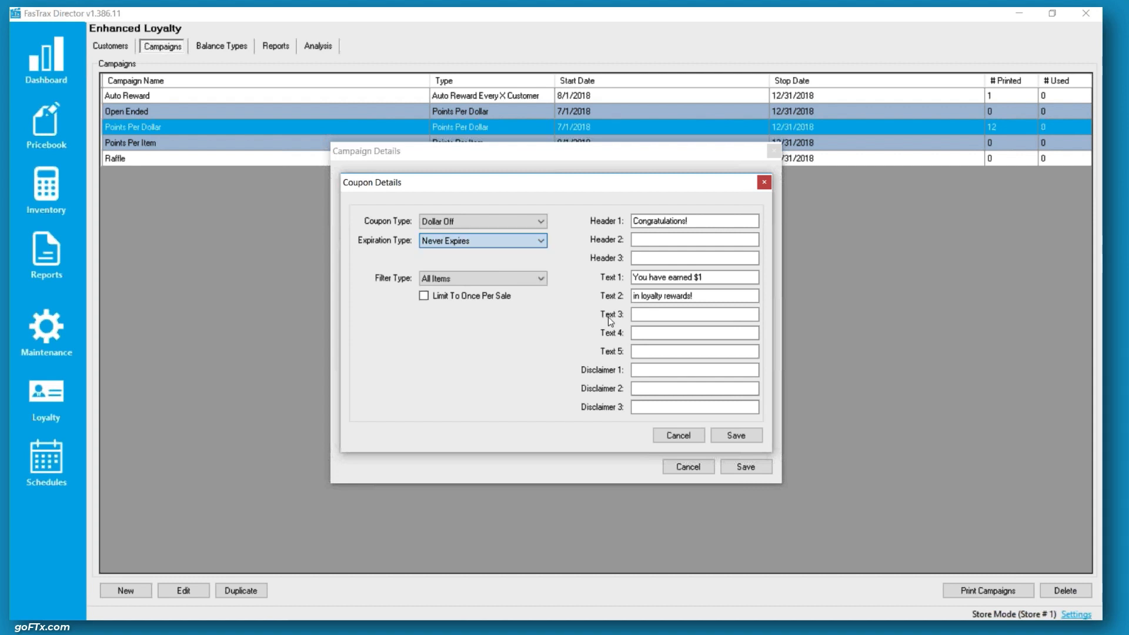
{"action": "left_click", "coordinate": [510, 276]}
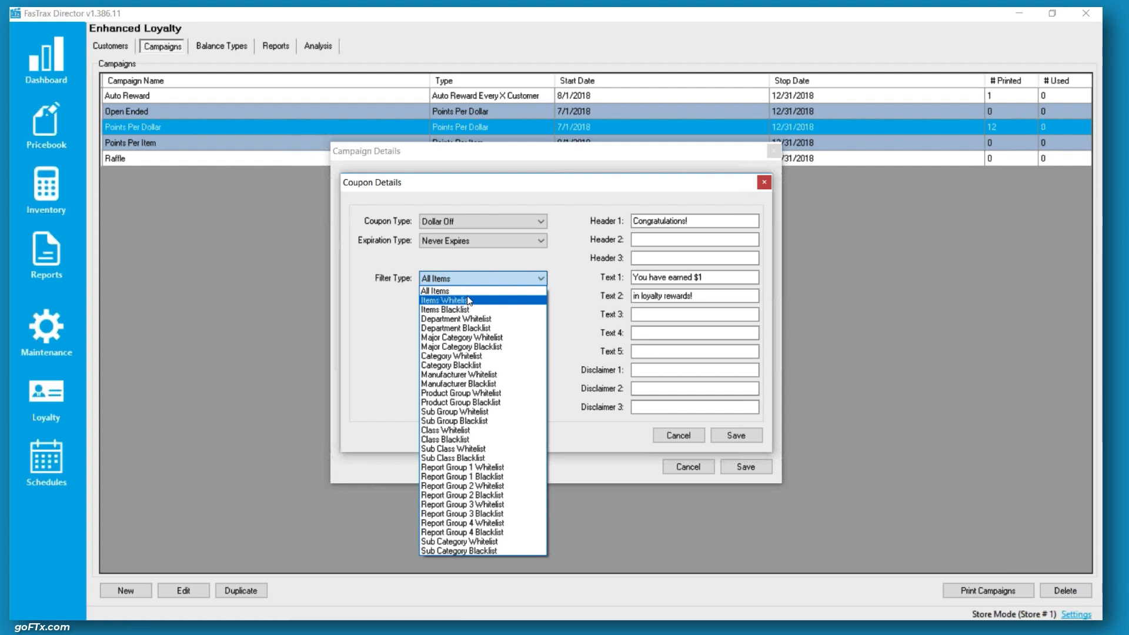
{"action": "left_click", "coordinate": [482, 289]}
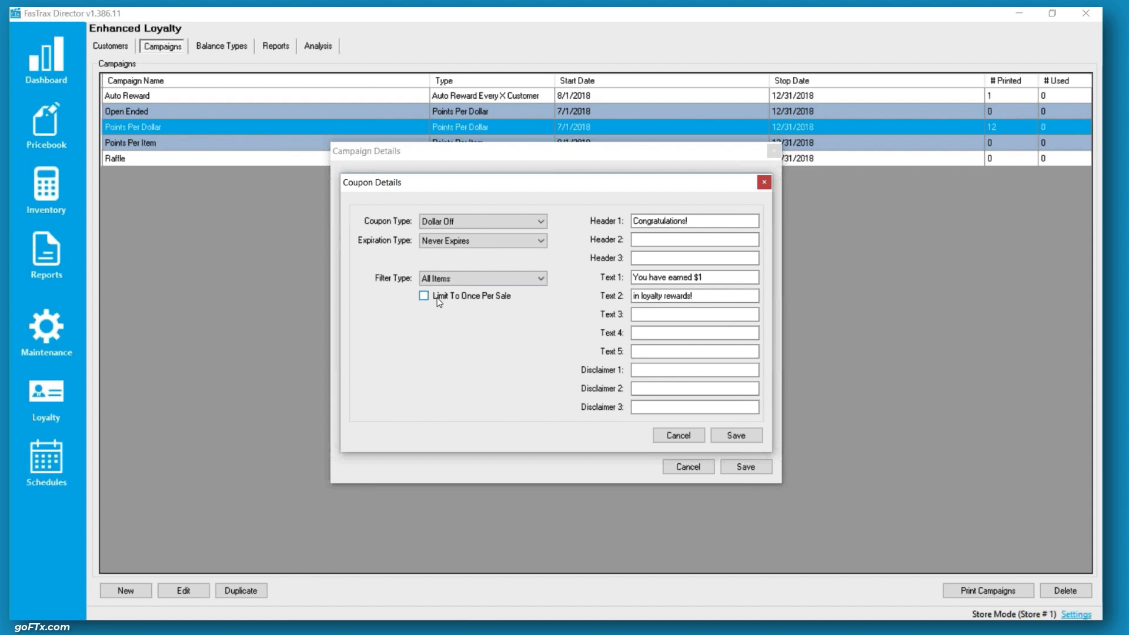
{"action": "left_click", "coordinate": [733, 436]}
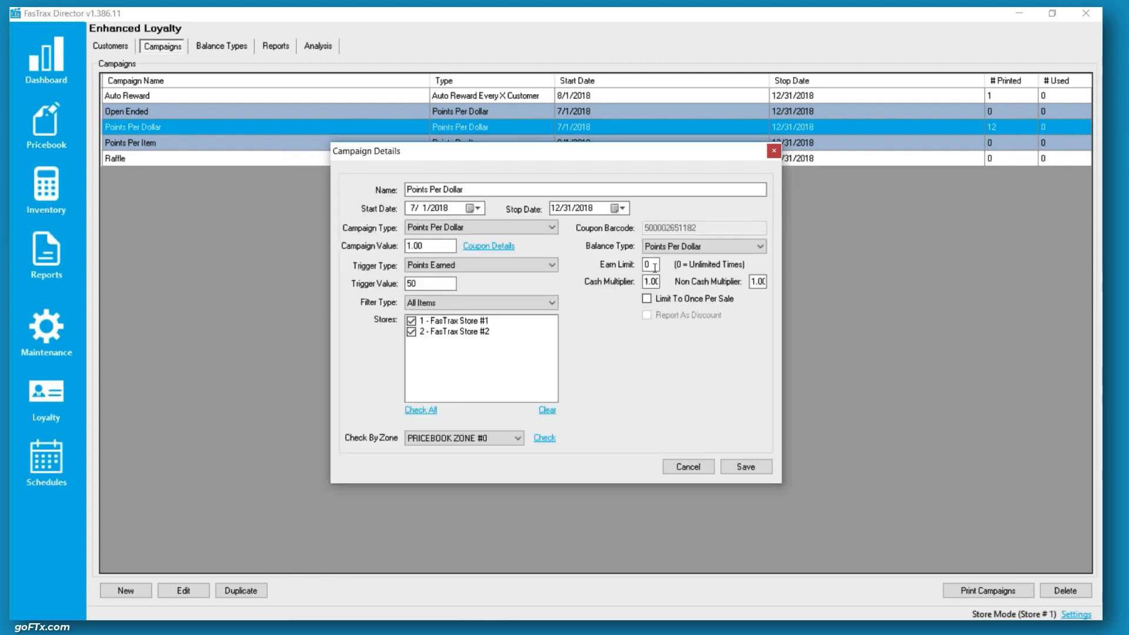
Review the balance type, trigger type and filter type options of the Points Per Dollar campaign
{"action": "left_click", "coordinate": [681, 251]}
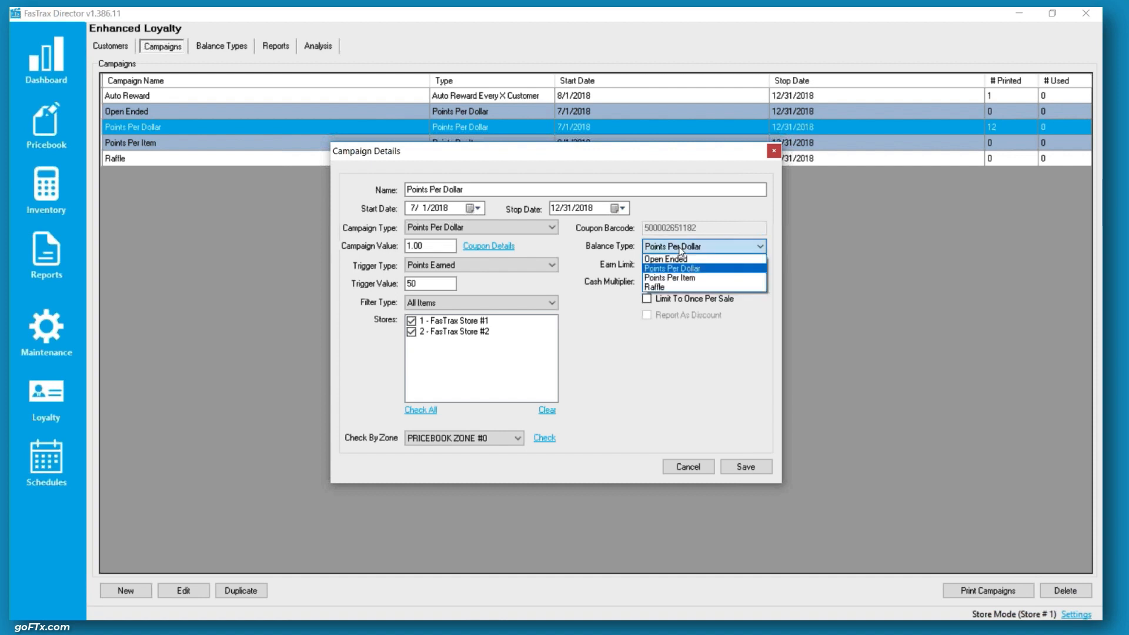
{"action": "left_click", "coordinate": [679, 270]}
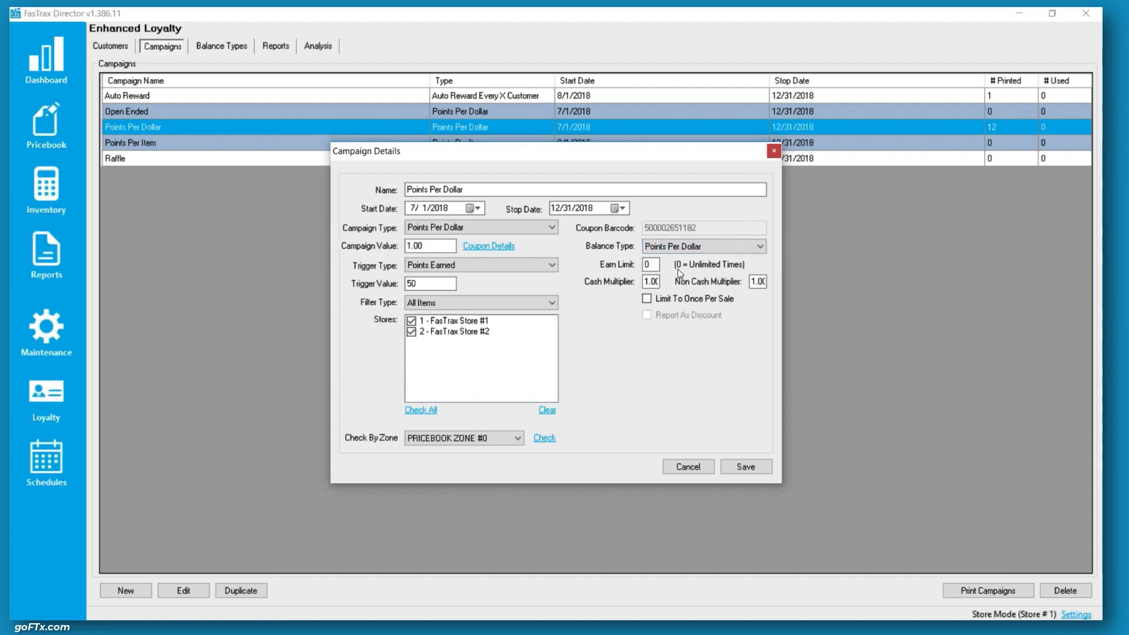
{"action": "left_click", "coordinate": [477, 271]}
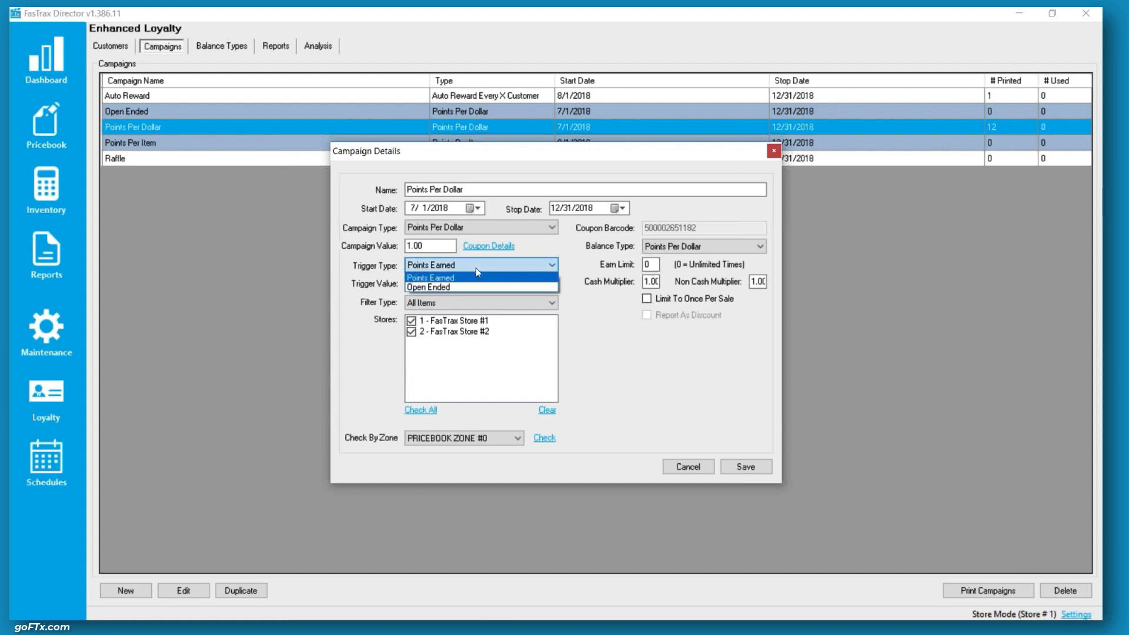
{"action": "left_click", "coordinate": [438, 278]}
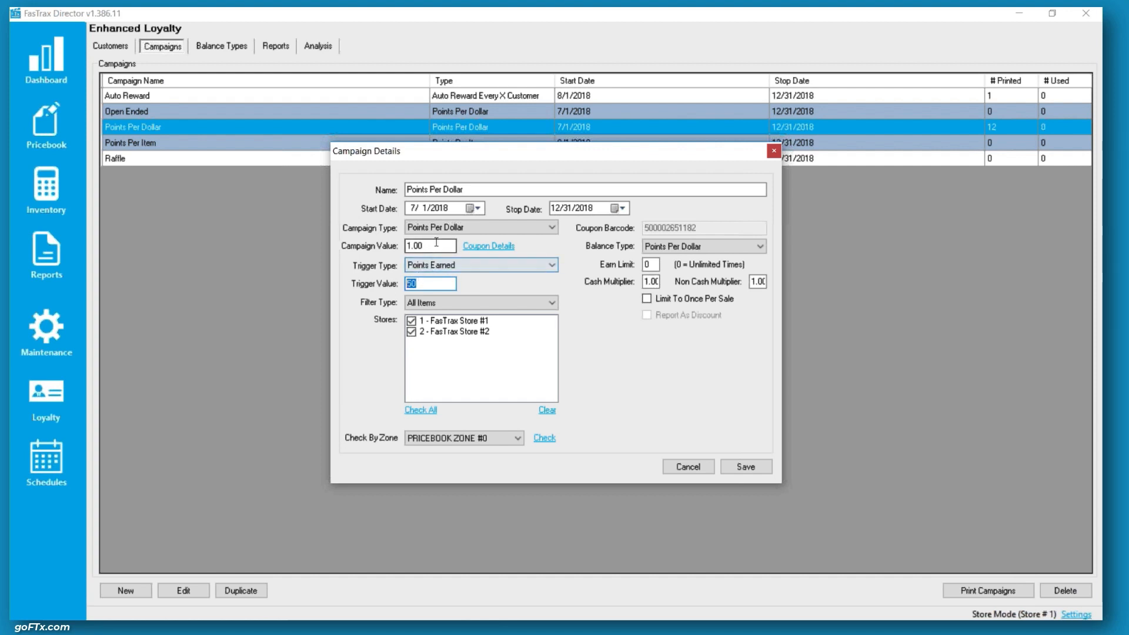
{"action": "left_click_drag", "start_coordinate": [437, 244], "coordinate": [407, 245]}
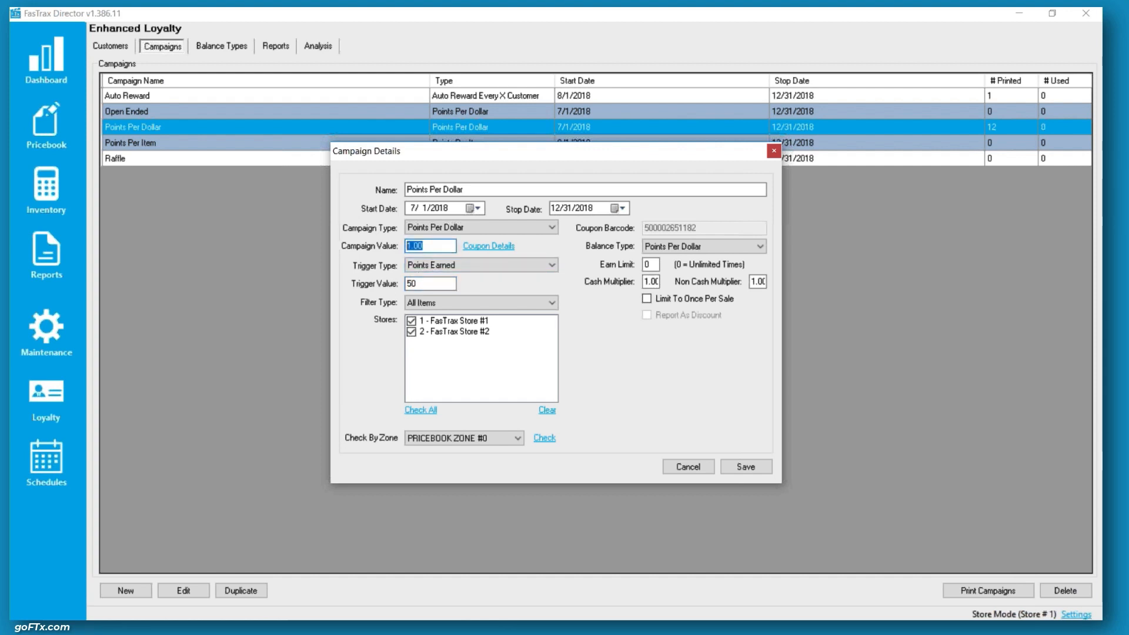
{"action": "left_click", "coordinate": [498, 304]}
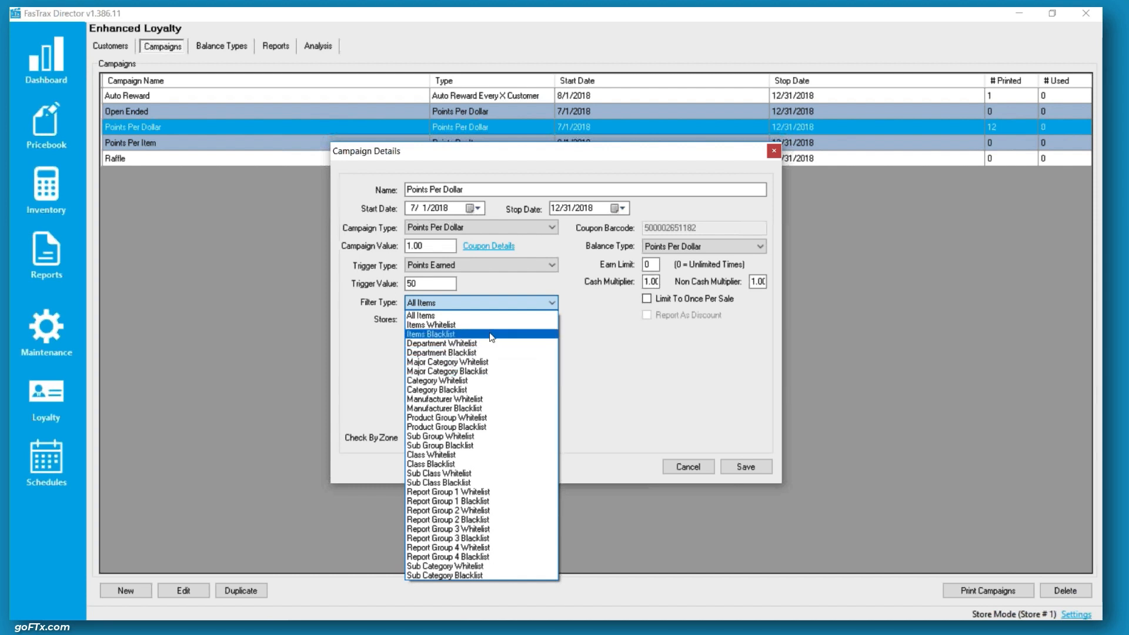
{"action": "left_click", "coordinate": [527, 301]}
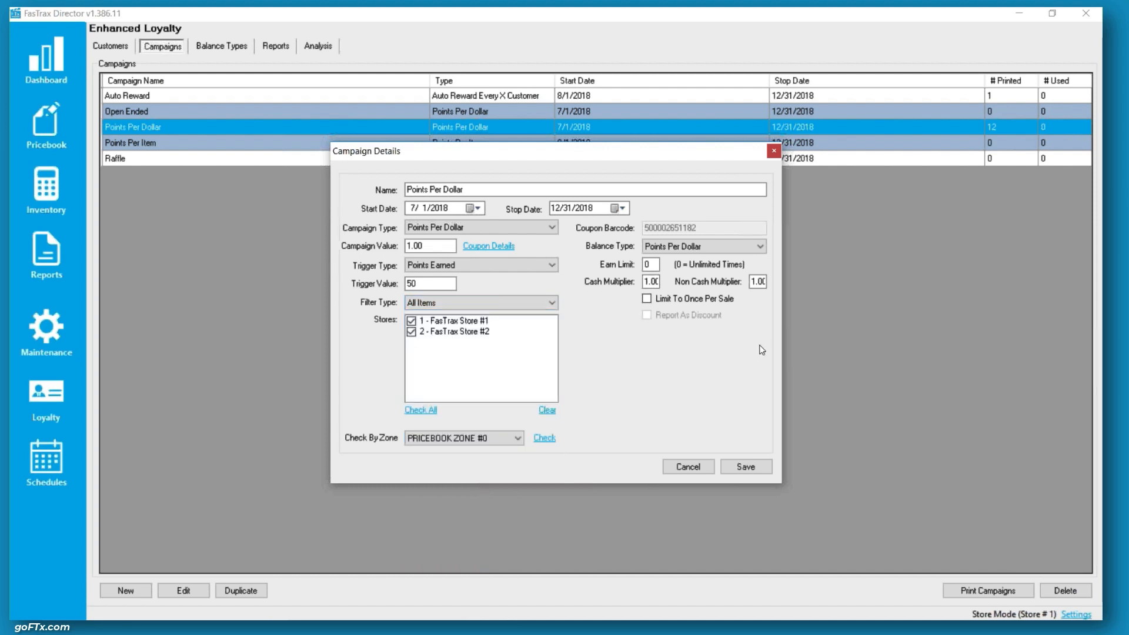
Try entering new values in the earn limit and cash multiplier fields
{"action": "left_click", "coordinate": [648, 264]}
{"action": "double_click", "coordinate": [646, 265]}
{"action": "type", "text": "1.0"}
{"action": "key", "text": "Tab"}
{"action": "key", "text": "Tab"}
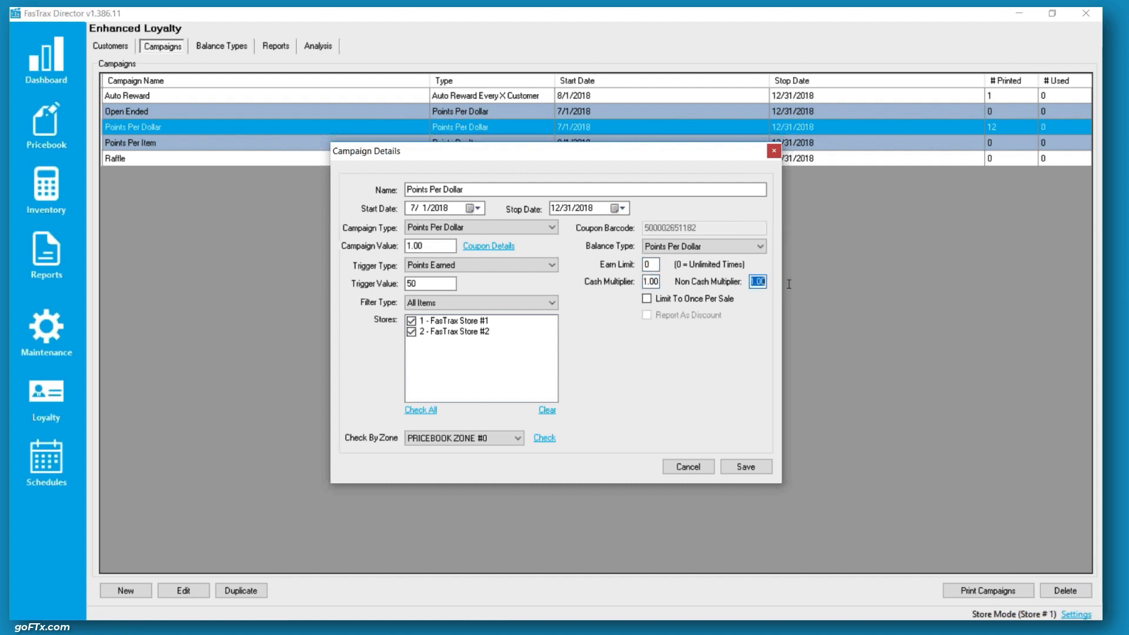
{"action": "left_click", "coordinate": [645, 281]}
{"action": "left_click_drag", "start_coordinate": [645, 281], "coordinate": [687, 282]}
{"action": "left_click", "coordinate": [655, 281]}
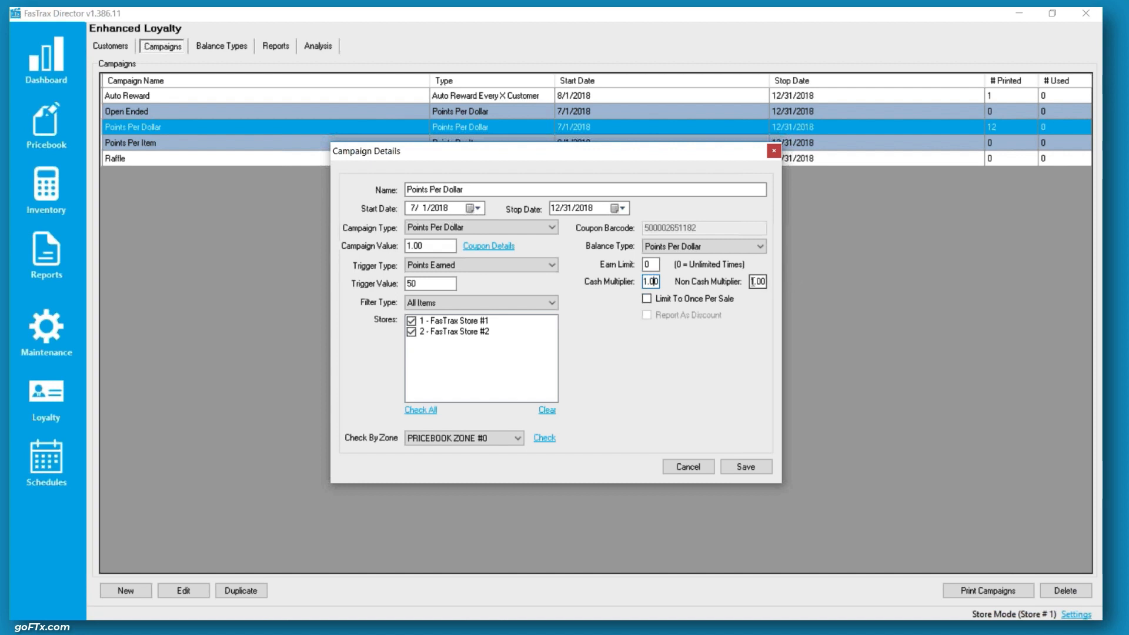
Try setting the non-cash multiplier to .5, then cancel the campaign details dialog
{"action": "key", "text": "Tab"}
{"action": "type", "text": "1"}
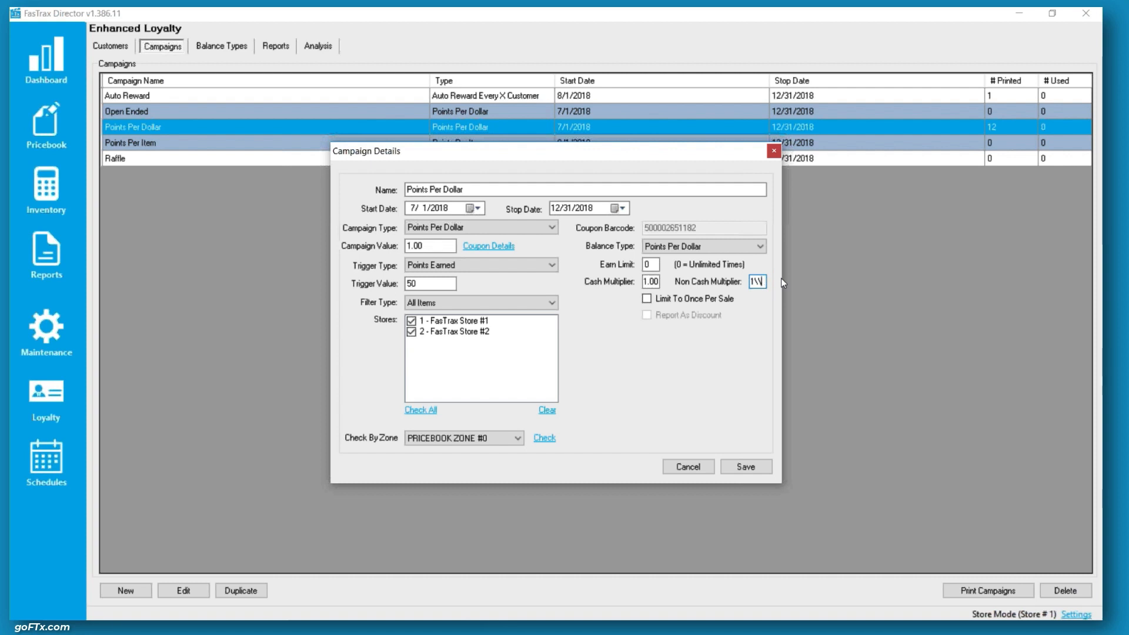
{"action": "key", "text": "BackSpace"}
{"action": "double_click", "coordinate": [760, 283]}
{"action": "type", "text": ".5"}
{"action": "left_click", "coordinate": [698, 301]}
{"action": "left_click", "coordinate": [688, 466]}
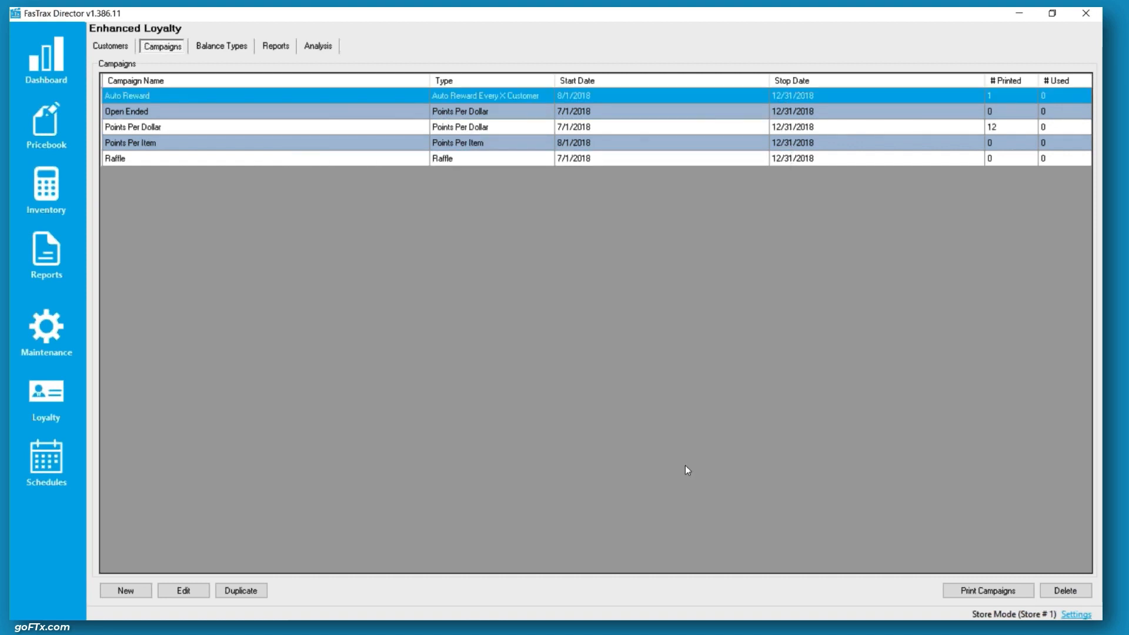
Open the Points Per Item campaign's details and examine its campaign type and trigger value
{"action": "double_click", "coordinate": [155, 146]}
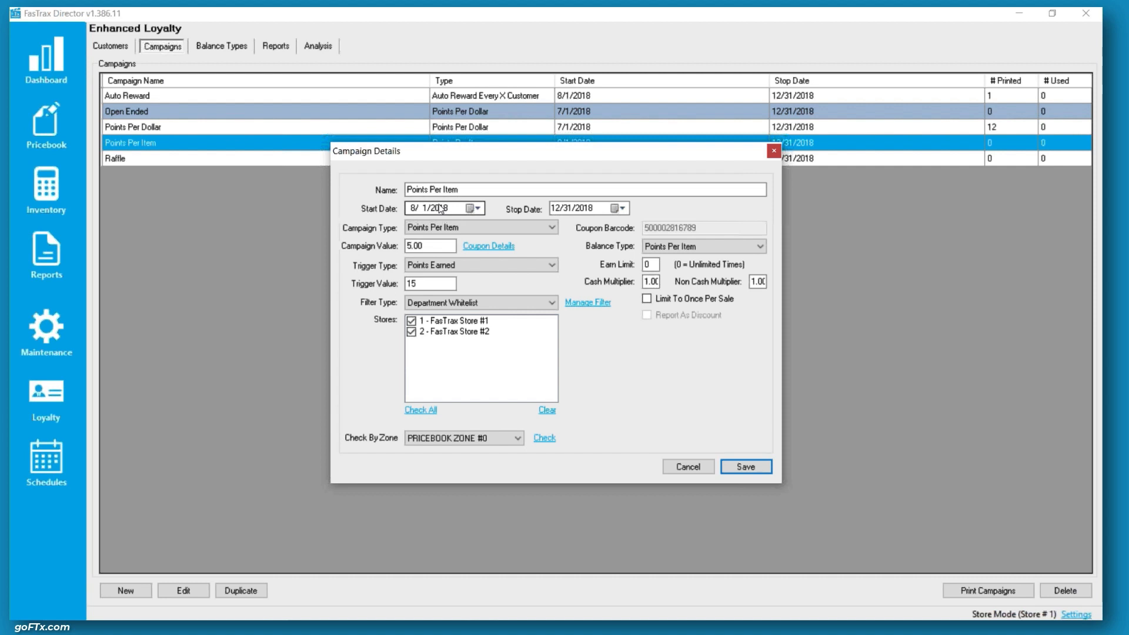
{"action": "left_click", "coordinate": [476, 224]}
{"action": "left_click", "coordinate": [476, 224]}
{"action": "left_click", "coordinate": [427, 284]}
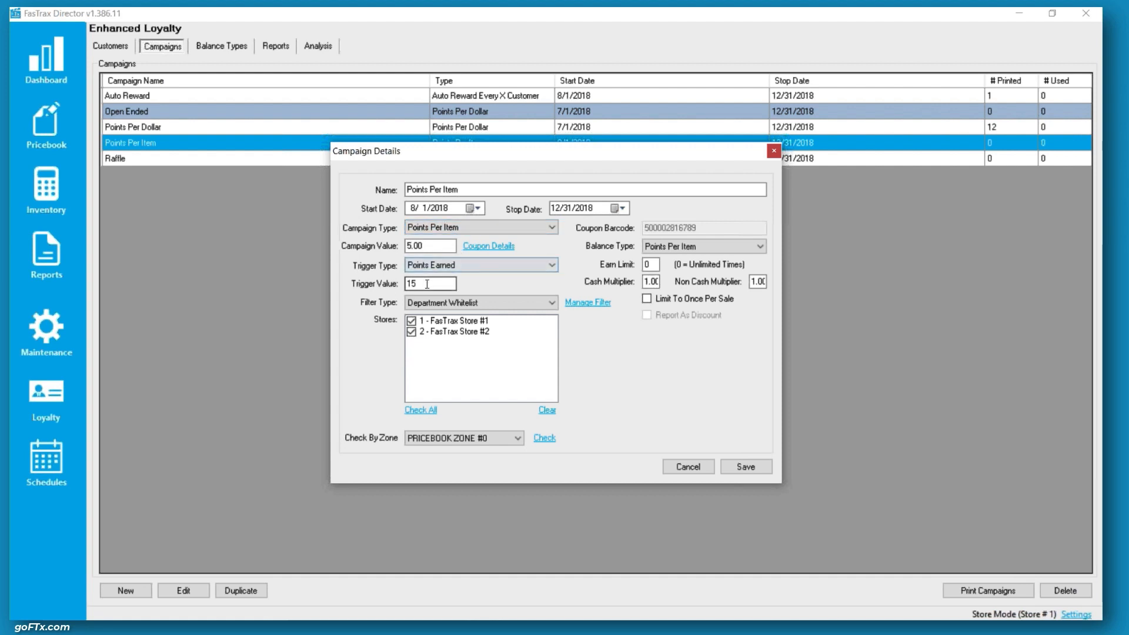
{"action": "double_click", "coordinate": [427, 284]}
Open the Points Per Item campaign's coupon details and review its department filter items, then close both dialogs
{"action": "double_click", "coordinate": [408, 246]}
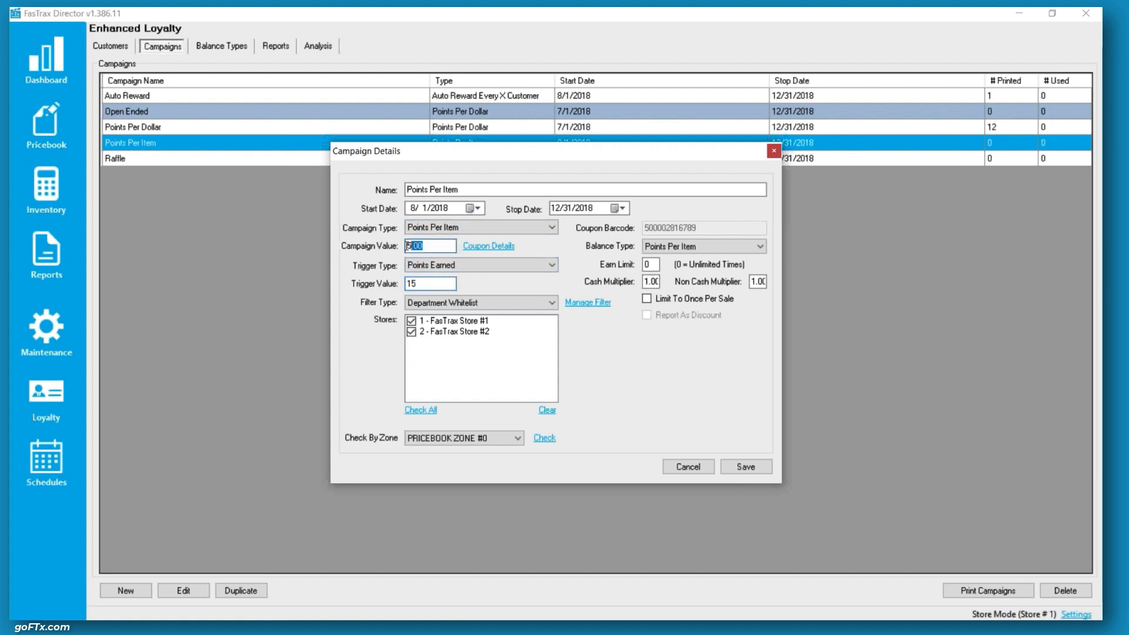
{"action": "left_click", "coordinate": [478, 245]}
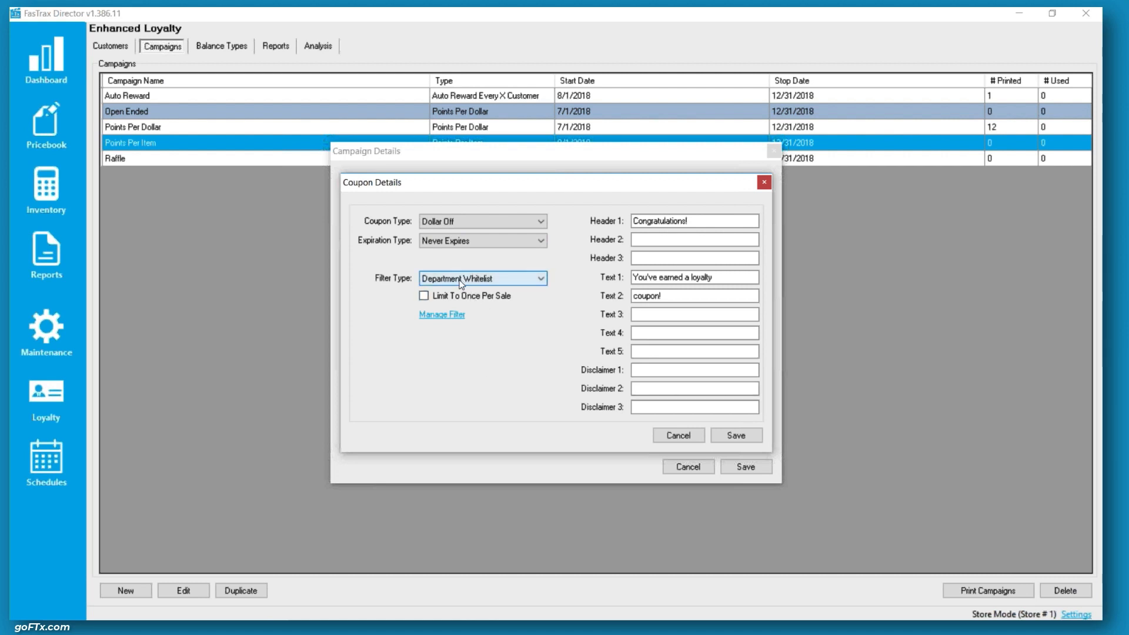
{"action": "left_click", "coordinate": [451, 318]}
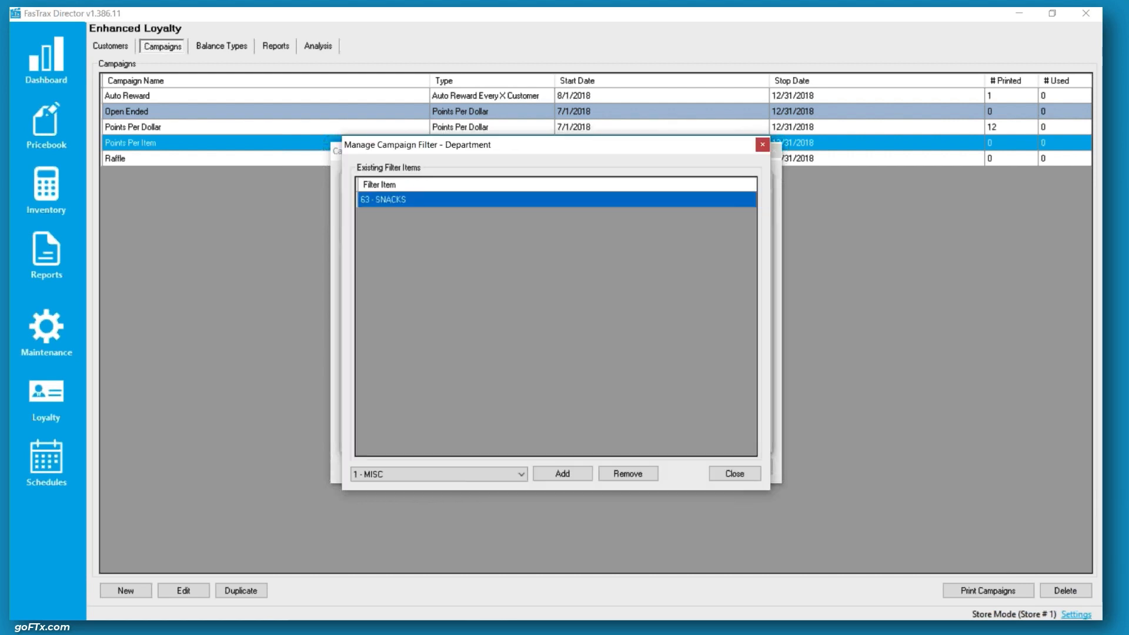
{"action": "left_click", "coordinate": [430, 475]}
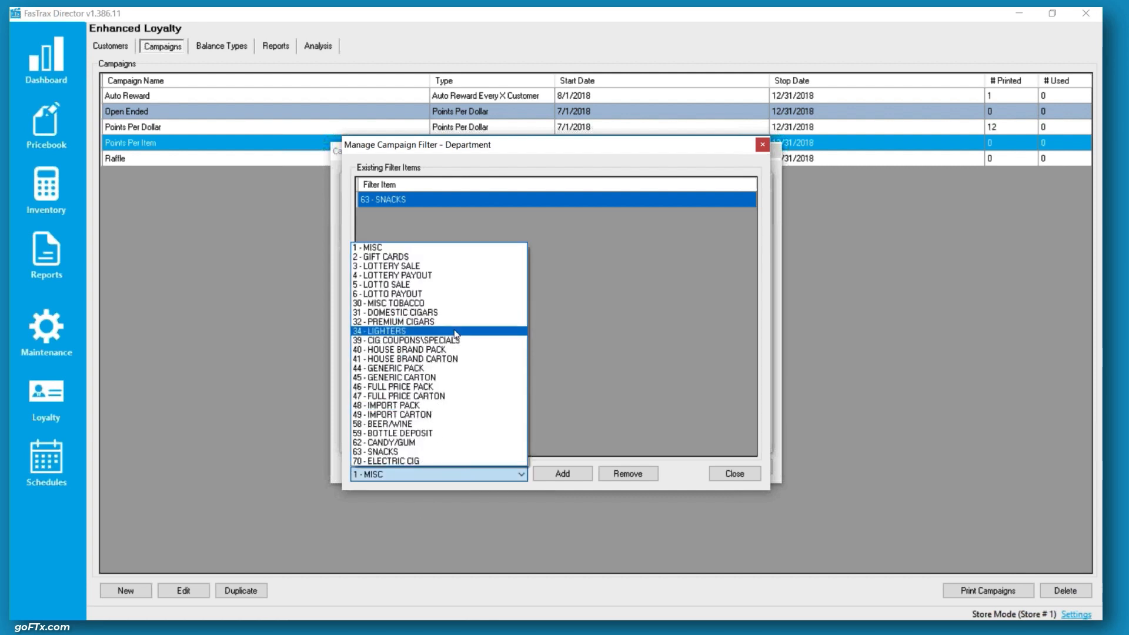
{"action": "left_click", "coordinate": [407, 485]}
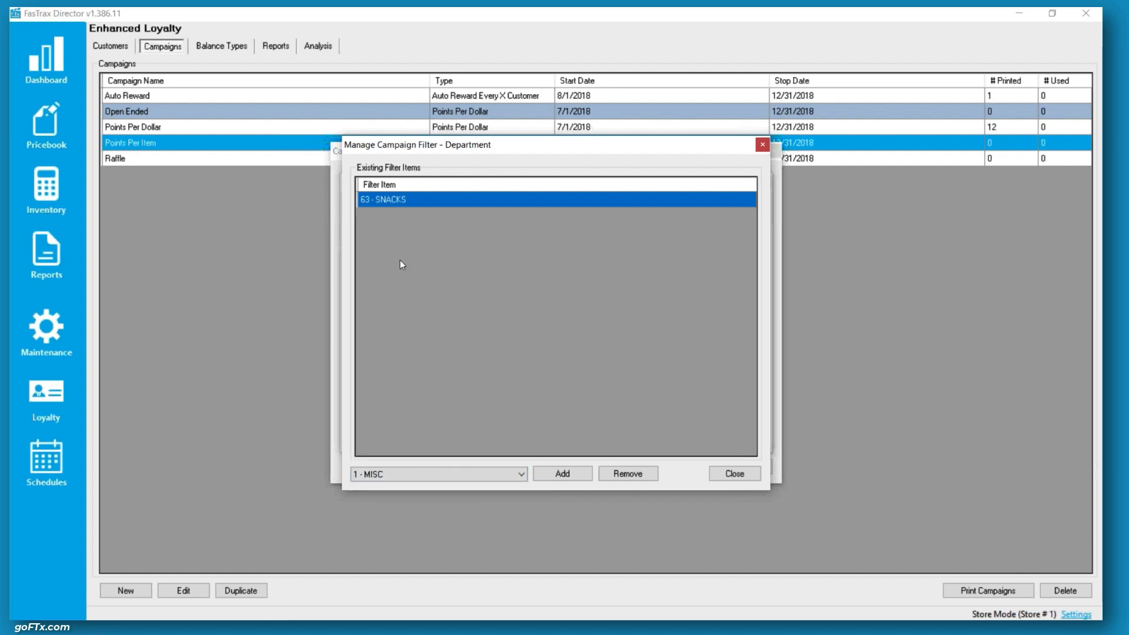
{"action": "left_click", "coordinate": [747, 477]}
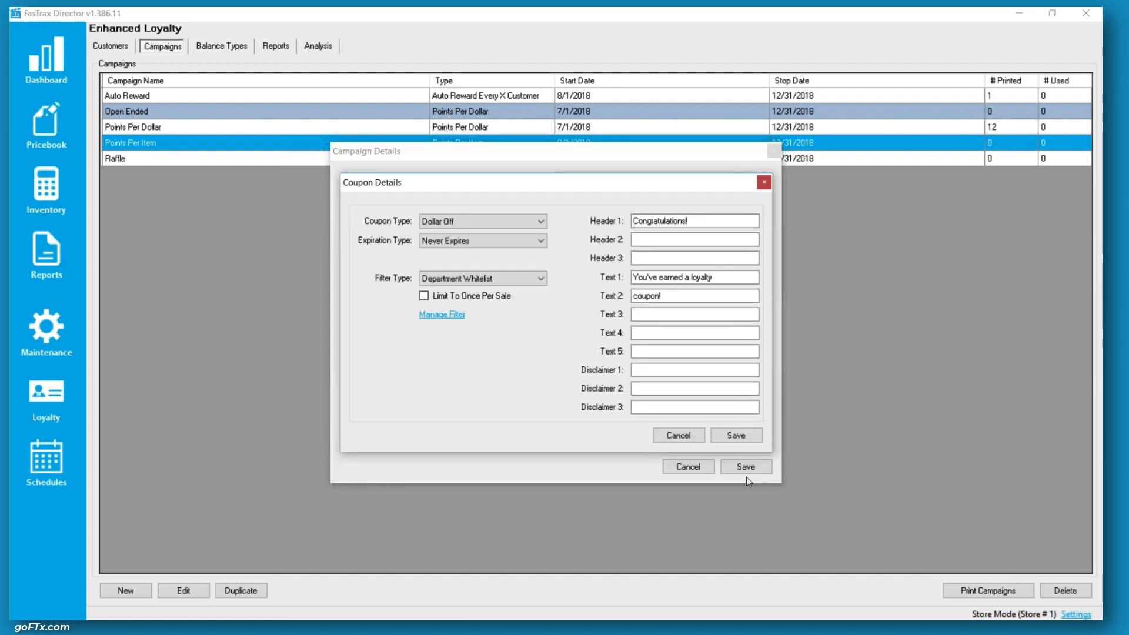
{"action": "left_click", "coordinate": [742, 437]}
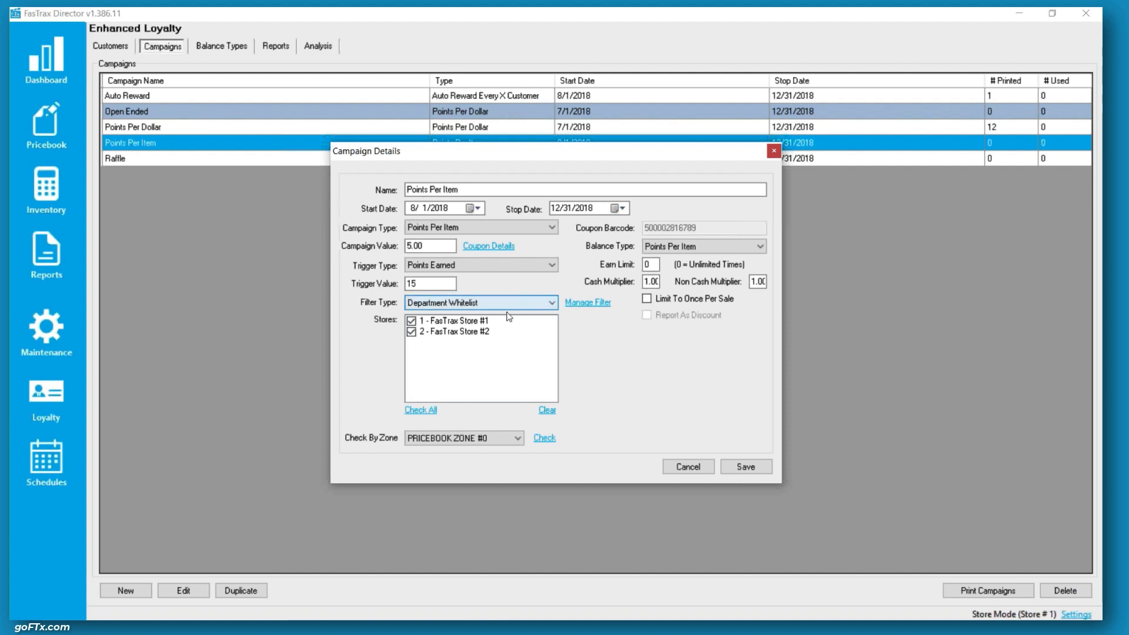
Review the campaign's department filter list and the campaign and trigger values, then save the Points Per Item campaign
{"action": "left_click", "coordinate": [588, 302]}
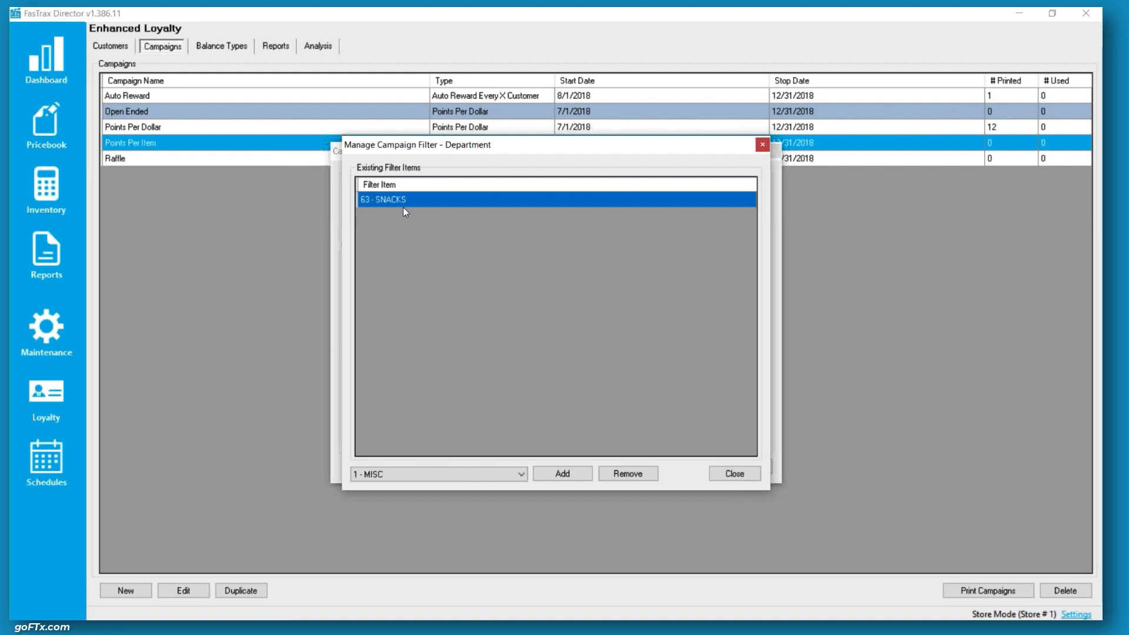
{"action": "left_click", "coordinate": [723, 472]}
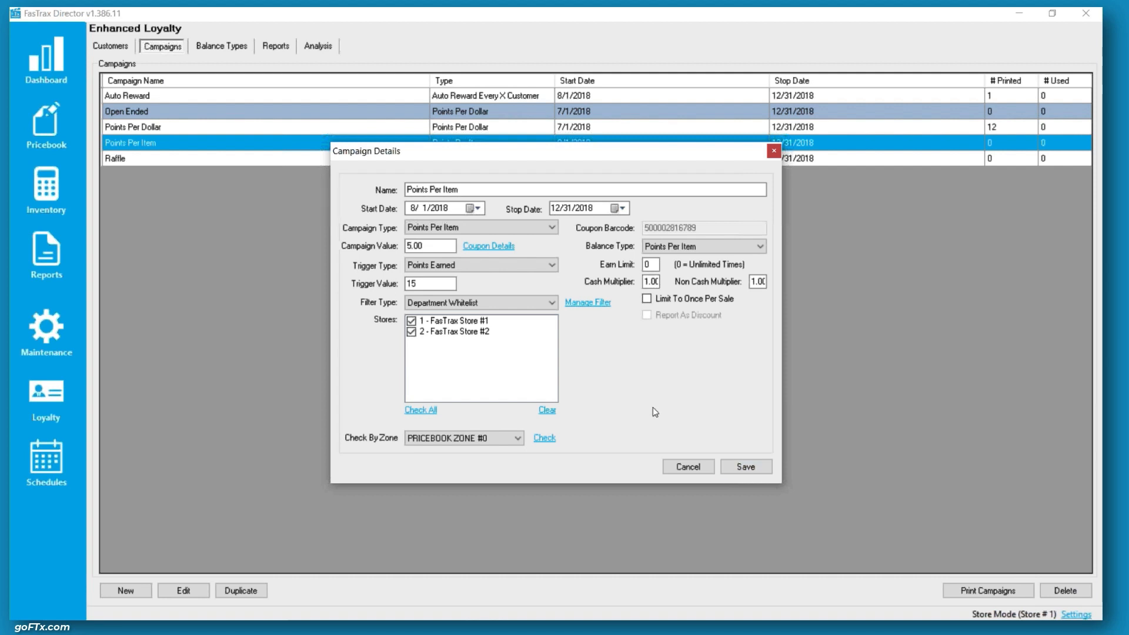
{"action": "left_click_drag", "start_coordinate": [430, 283], "coordinate": [406, 284]}
{"action": "left_click_drag", "start_coordinate": [442, 246], "coordinate": [407, 246]}
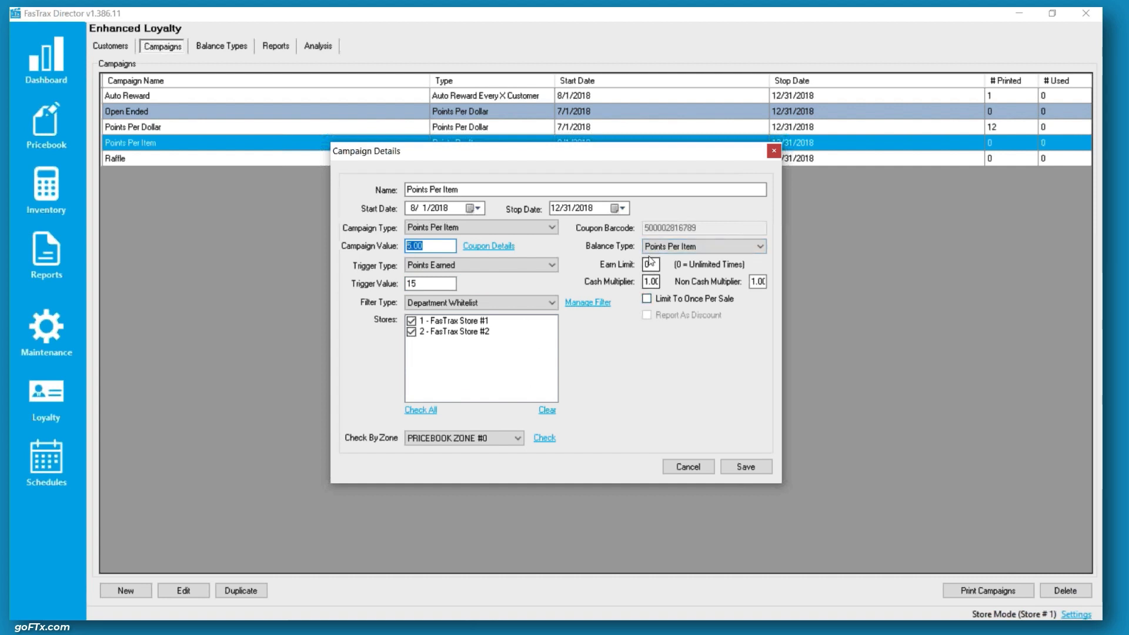
{"action": "left_click", "coordinate": [744, 468]}
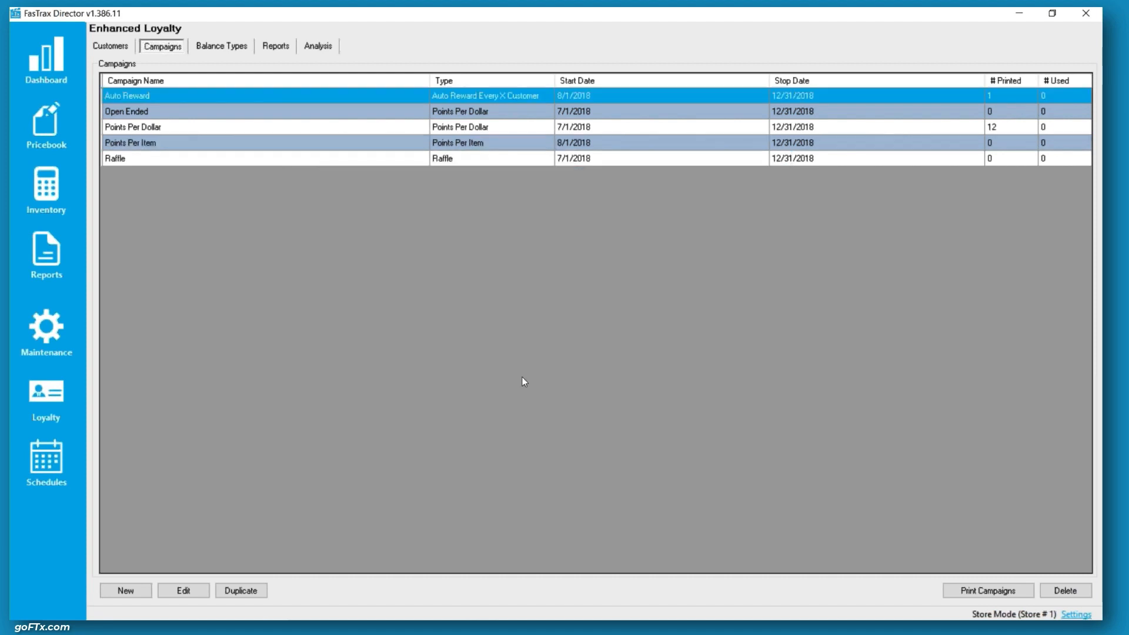
Open the Raffle campaign and try switching its filter type to Items Whitelist, then cancel
{"action": "left_click", "coordinate": [122, 160]}
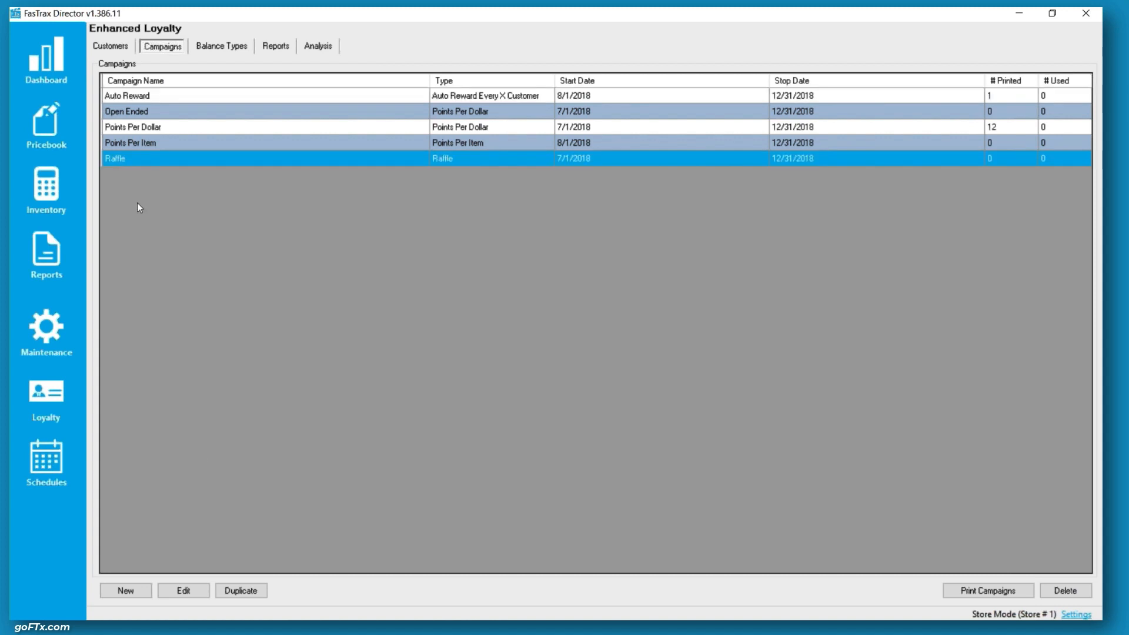
{"action": "left_click", "coordinate": [184, 591]}
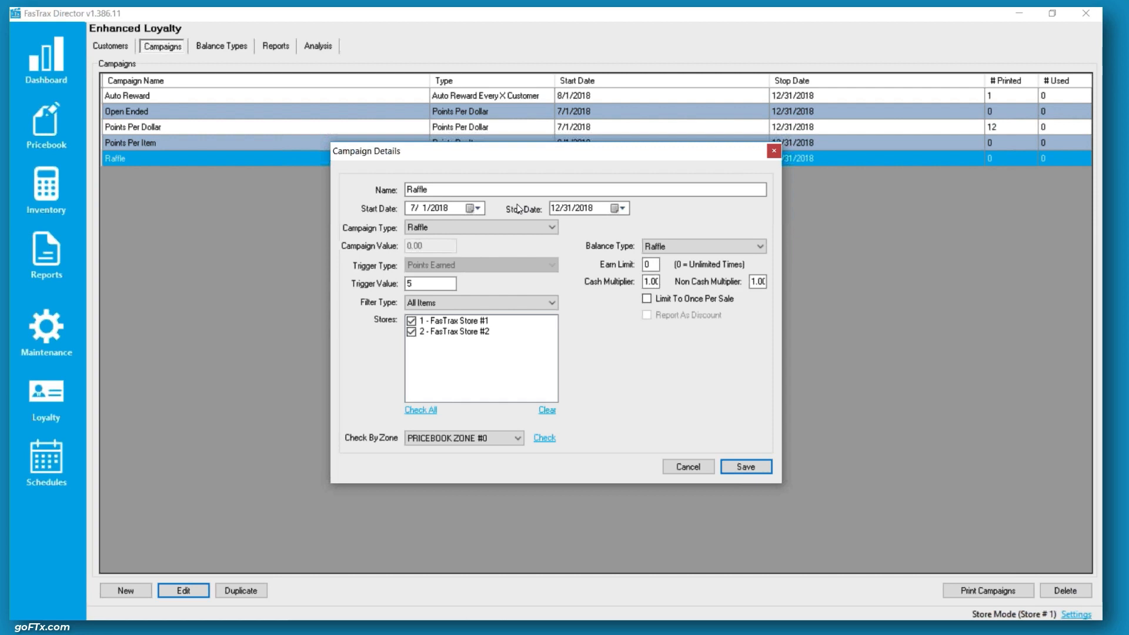
{"action": "left_click", "coordinate": [453, 301]}
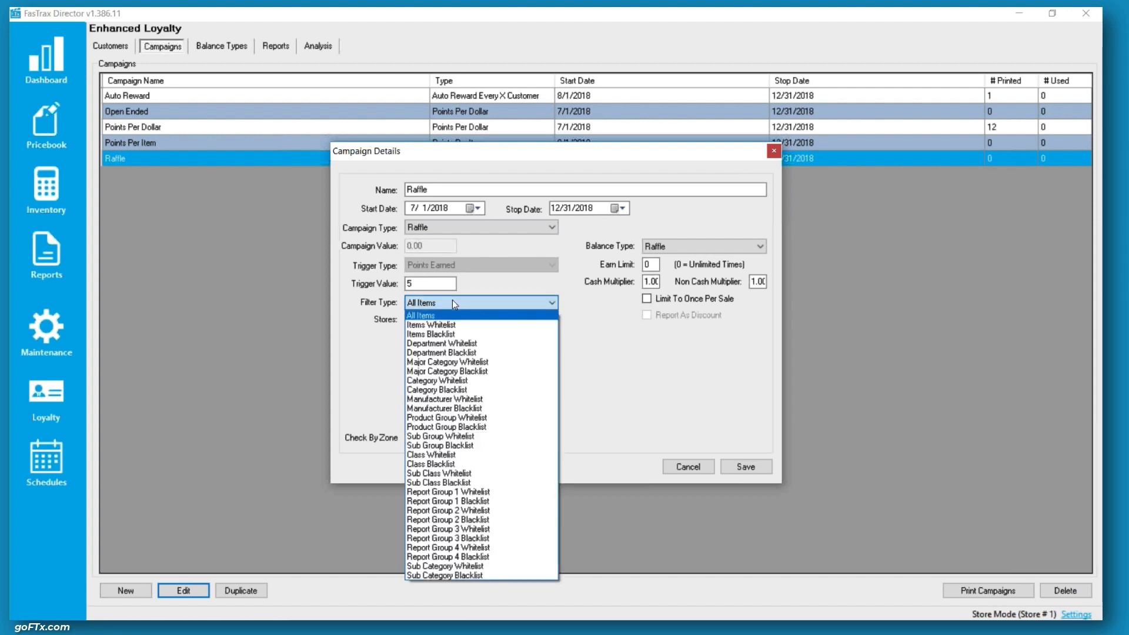
{"action": "left_click", "coordinate": [447, 327]}
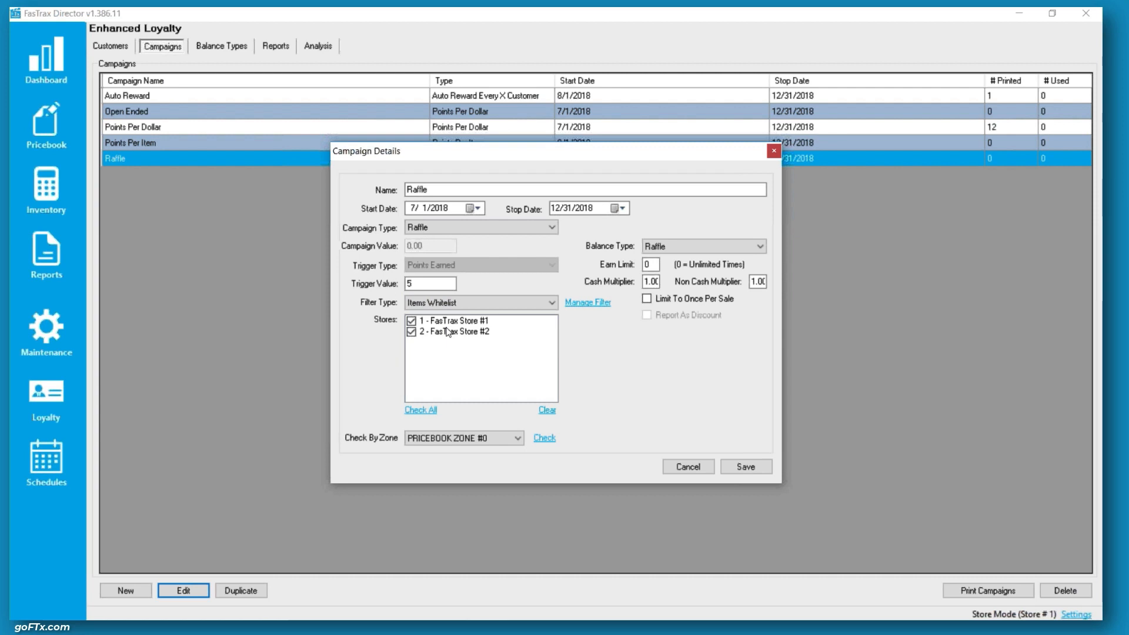
{"action": "left_click", "coordinate": [465, 303]}
{"action": "left_click", "coordinate": [465, 313]}
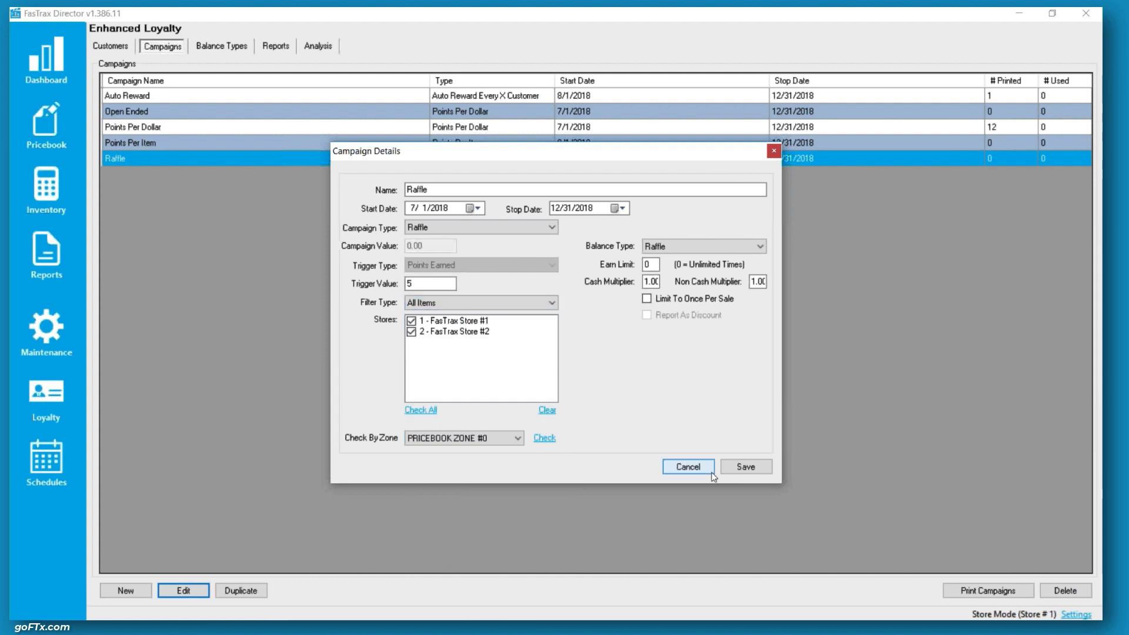
{"action": "left_click", "coordinate": [683, 466]}
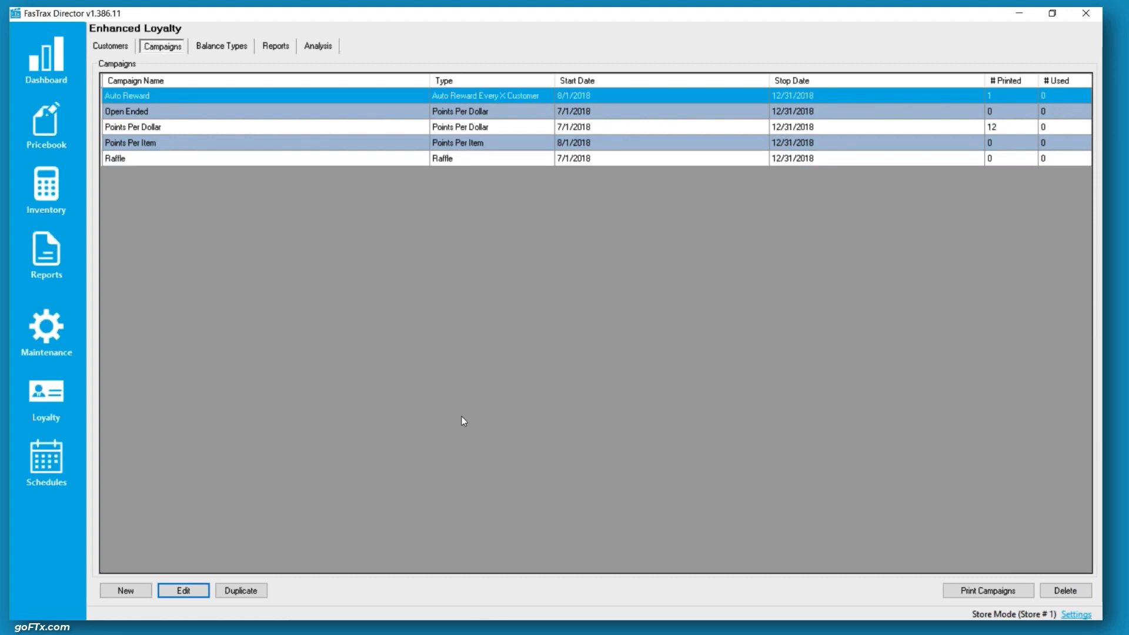
Open the Raffle campaign's details again and cancel without changes
{"action": "left_click", "coordinate": [131, 160]}
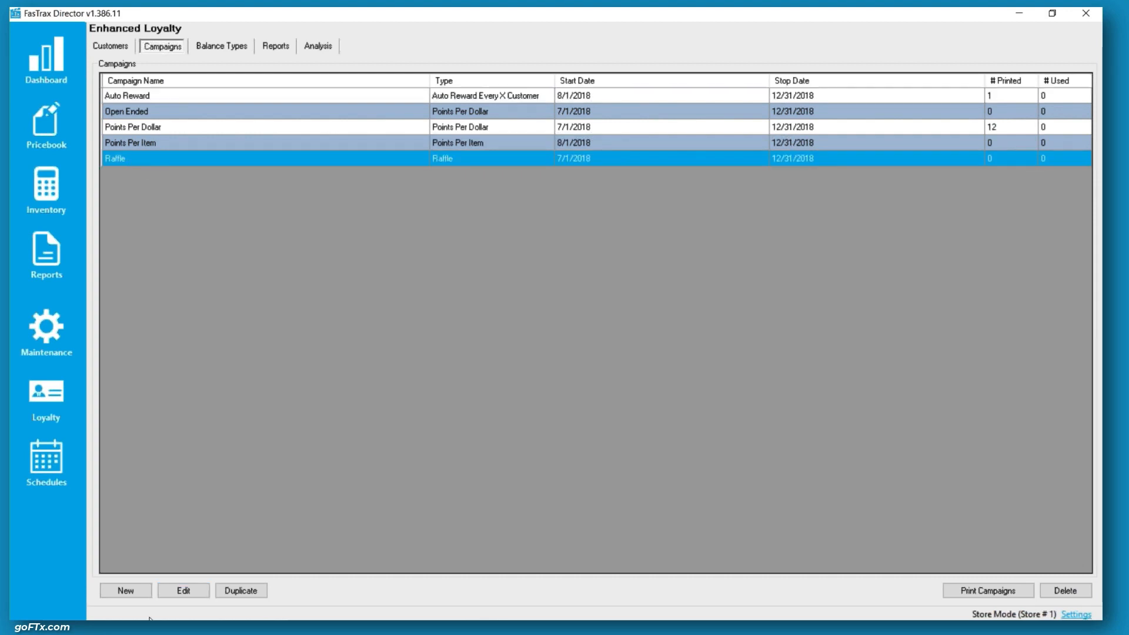
{"action": "left_click", "coordinate": [185, 592]}
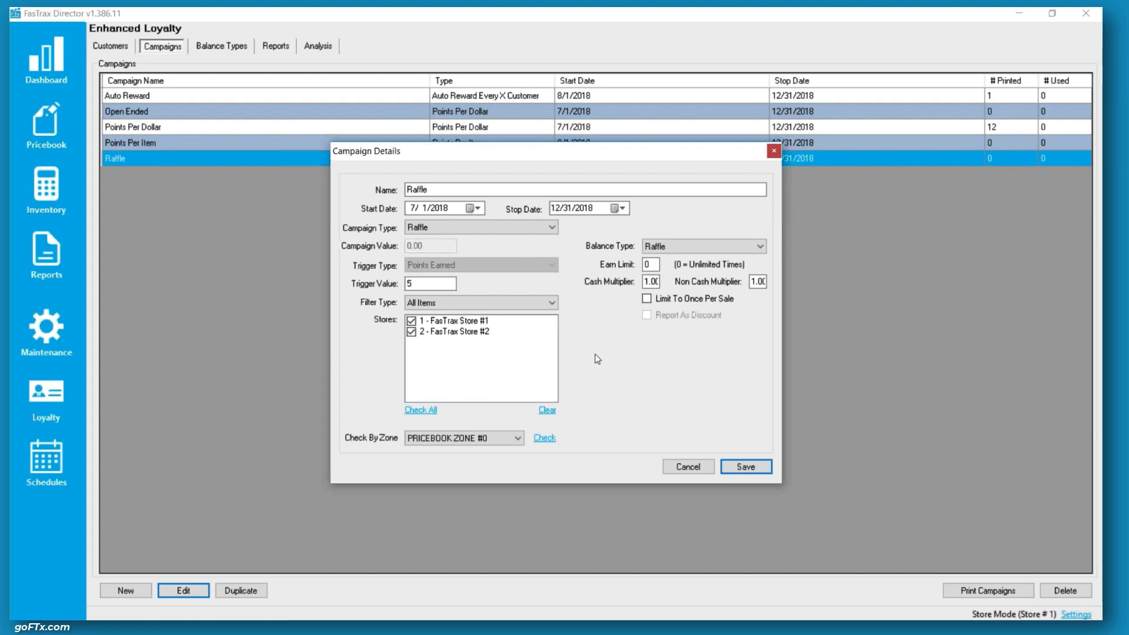
{"action": "left_click", "coordinate": [698, 470]}
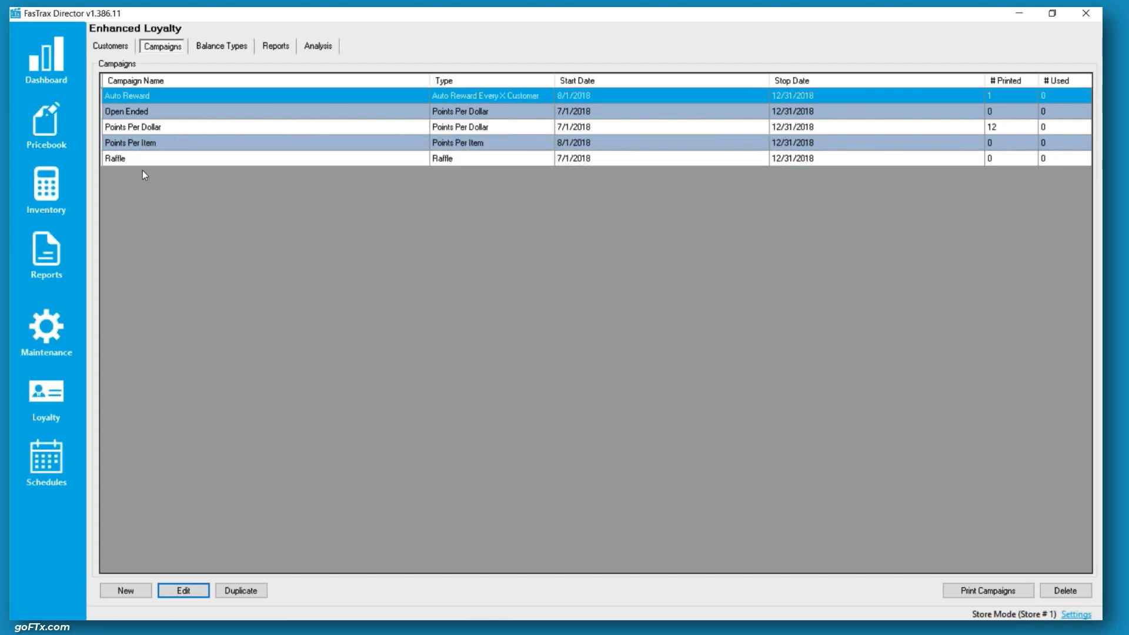
Open the Open Ended campaign and review its name, campaign value, trigger type and balance type, then cancel
{"action": "left_click", "coordinate": [150, 113]}
{"action": "left_click", "coordinate": [192, 597]}
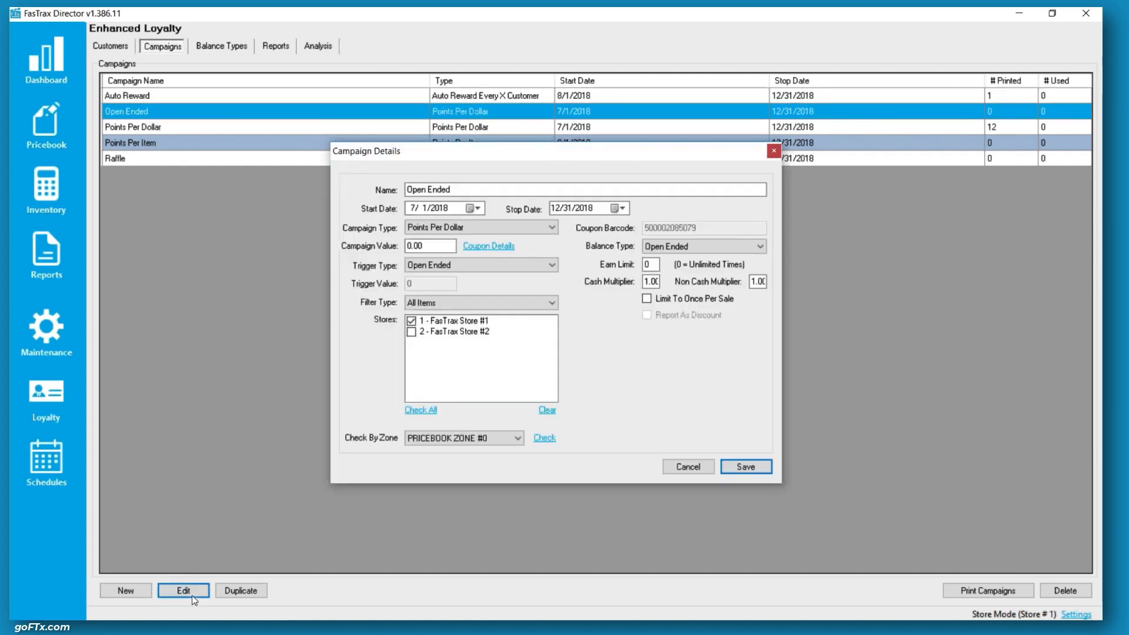
{"action": "left_click", "coordinate": [410, 190]}
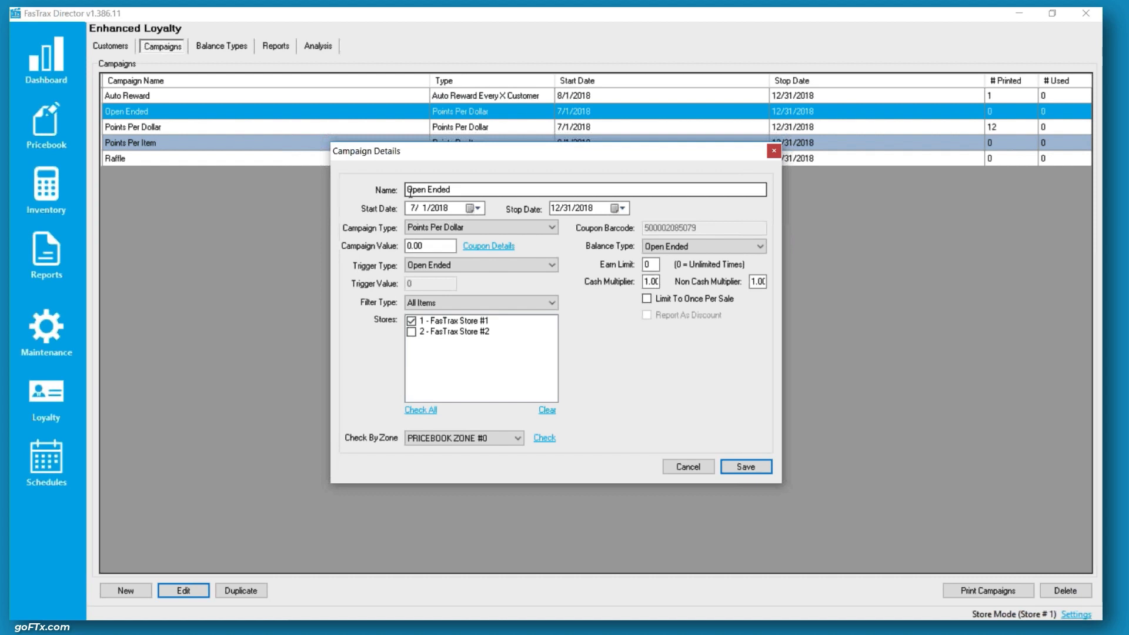
{"action": "double_click", "coordinate": [408, 242]}
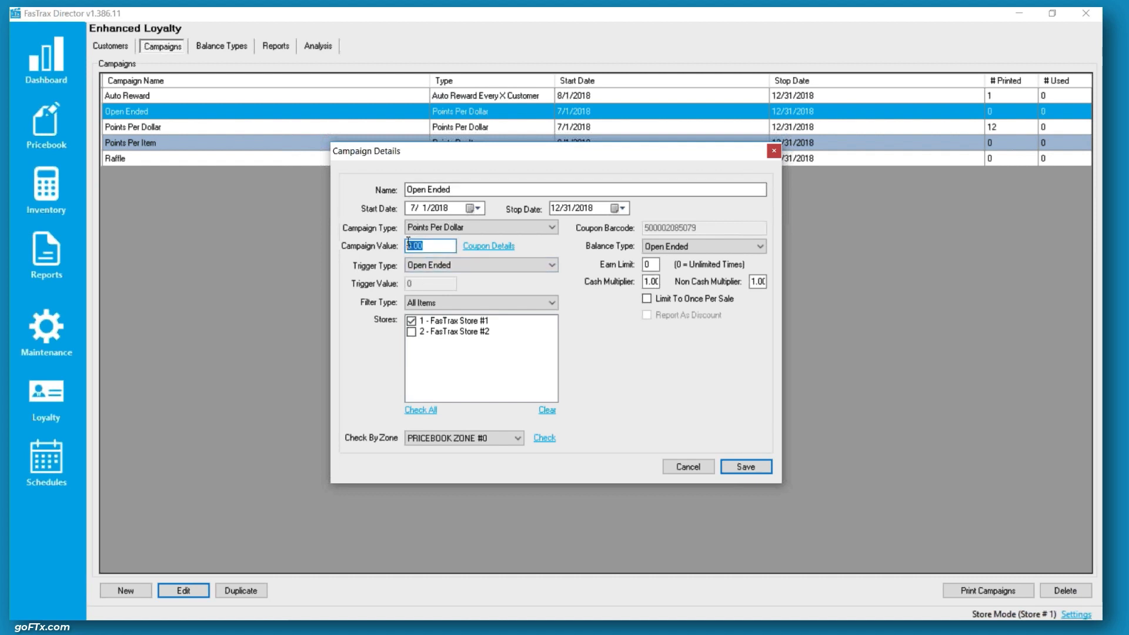
{"action": "left_click", "coordinate": [436, 247]}
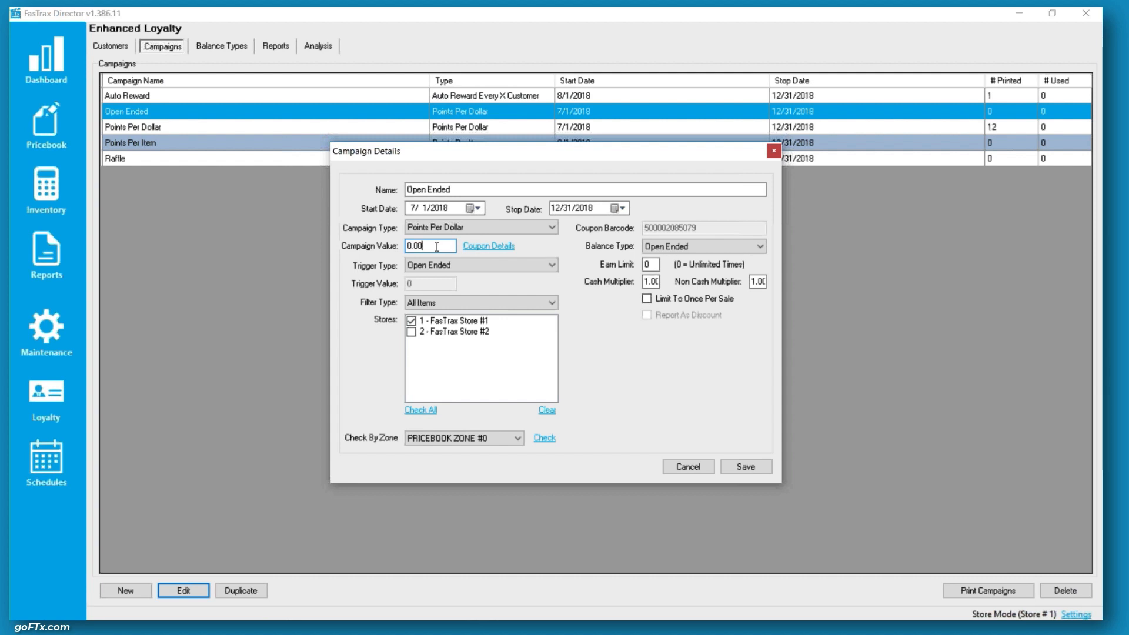
{"action": "double_click", "coordinate": [421, 246]}
{"action": "left_click", "coordinate": [429, 246]}
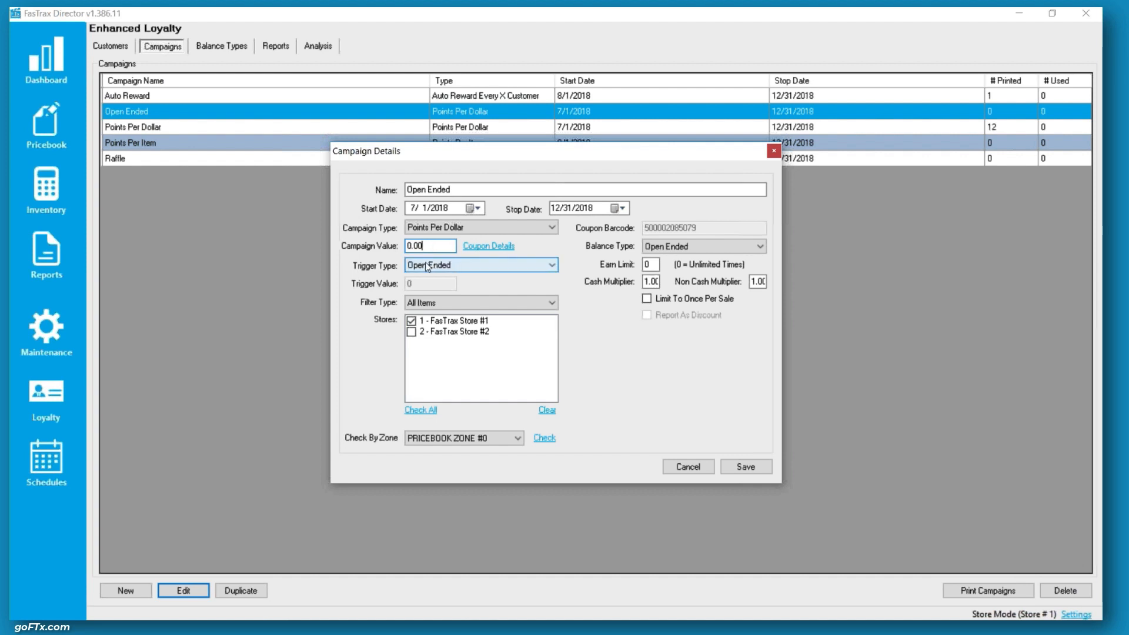
{"action": "left_click", "coordinate": [427, 268]}
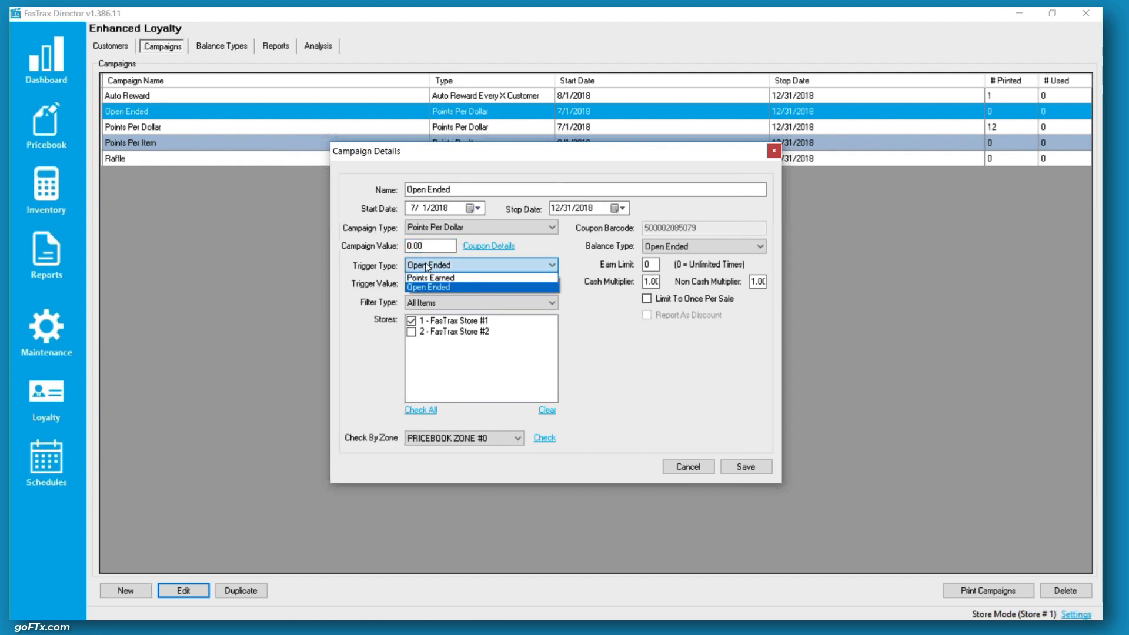
{"action": "left_click", "coordinate": [428, 266]}
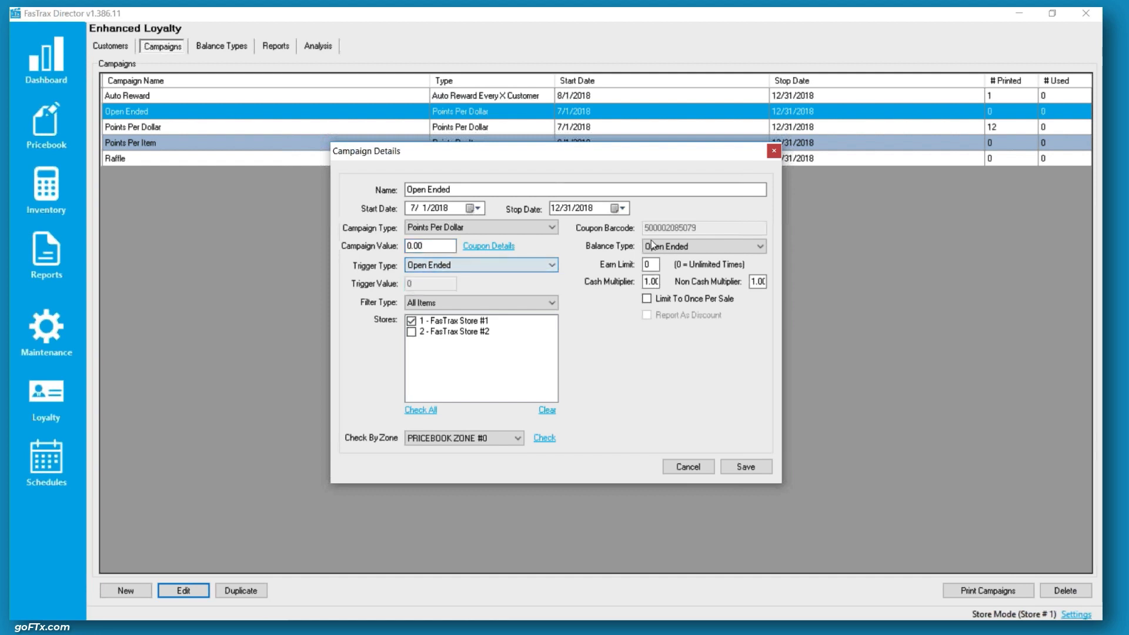
{"action": "left_click", "coordinate": [670, 245]}
{"action": "left_click", "coordinate": [669, 244]}
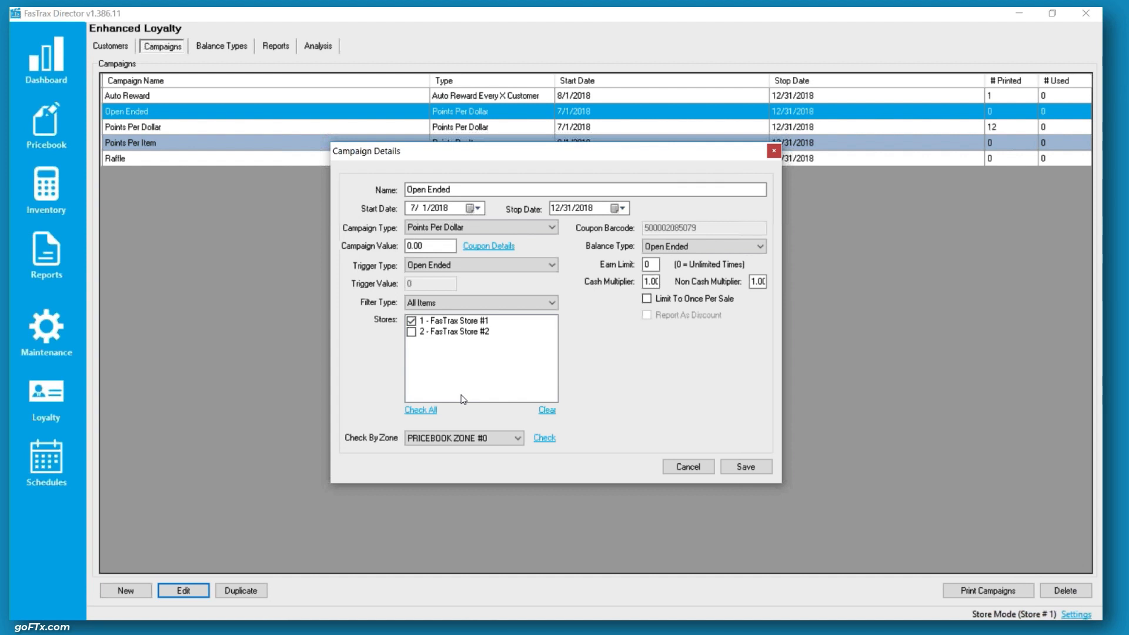
{"action": "left_click", "coordinate": [686, 470]}
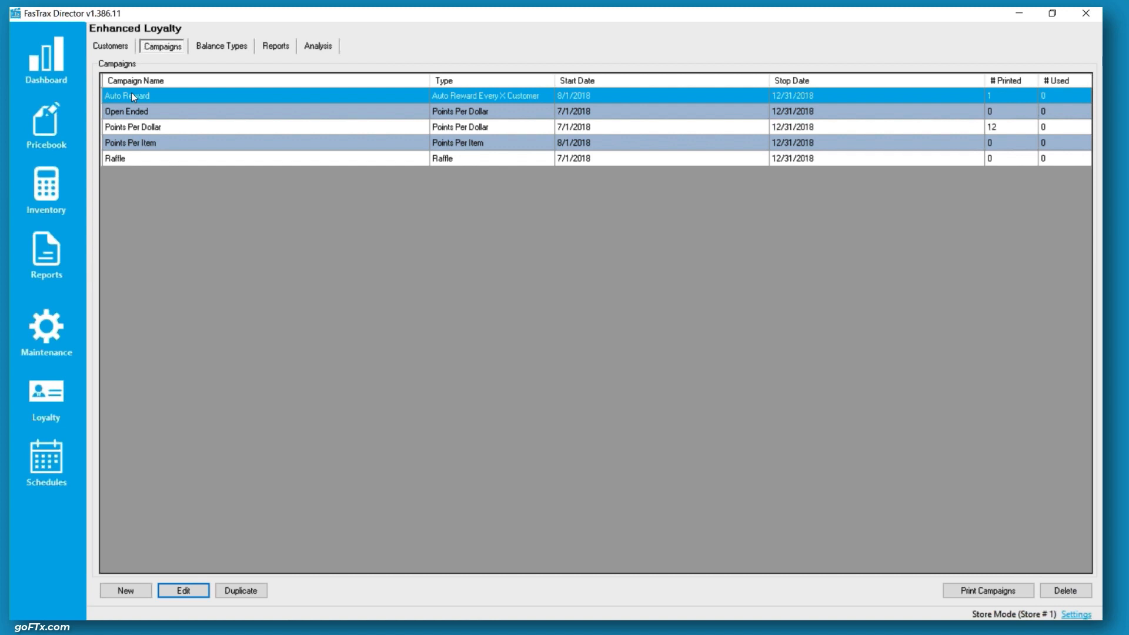
Open the Auto Reward campaign and try setting its trigger value to 100, then cancel
{"action": "left_click", "coordinate": [188, 595]}
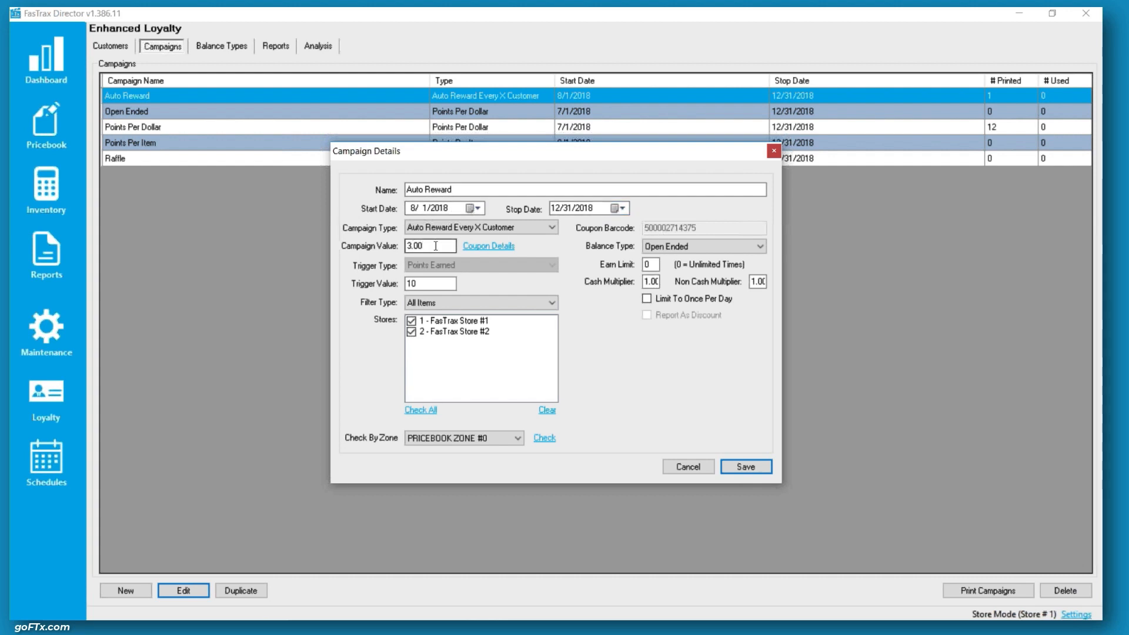
{"action": "left_click_drag", "start_coordinate": [436, 246], "coordinate": [409, 245]}
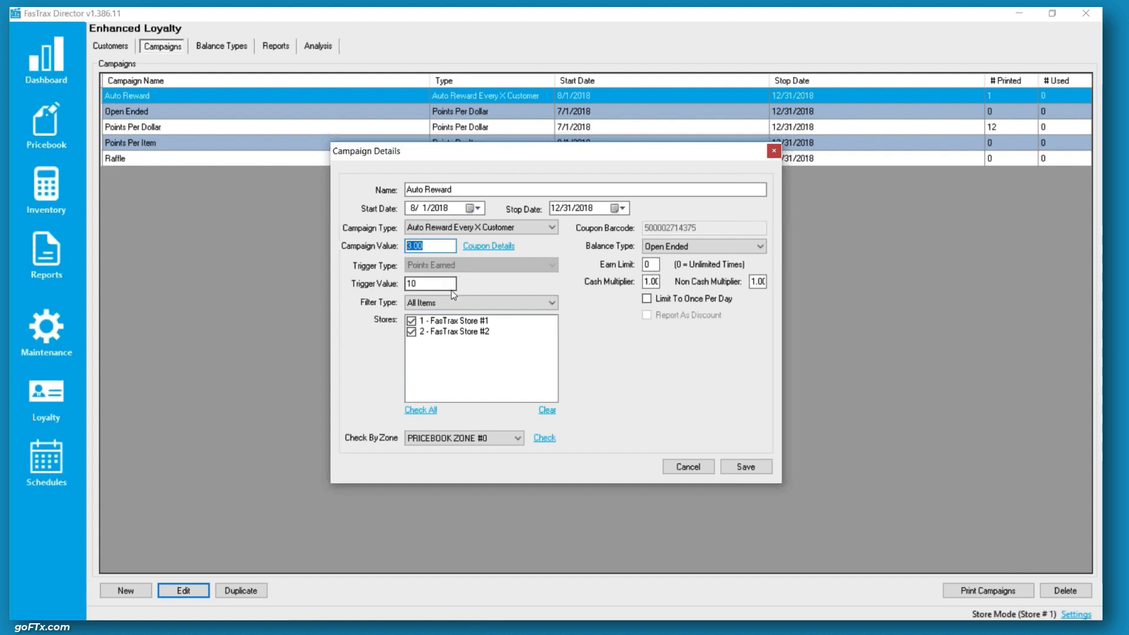
{"action": "left_click", "coordinate": [416, 283]}
{"action": "left_click_drag", "start_coordinate": [416, 283], "coordinate": [401, 284]}
{"action": "left_click", "coordinate": [444, 282]}
{"action": "type", "text": "0"}
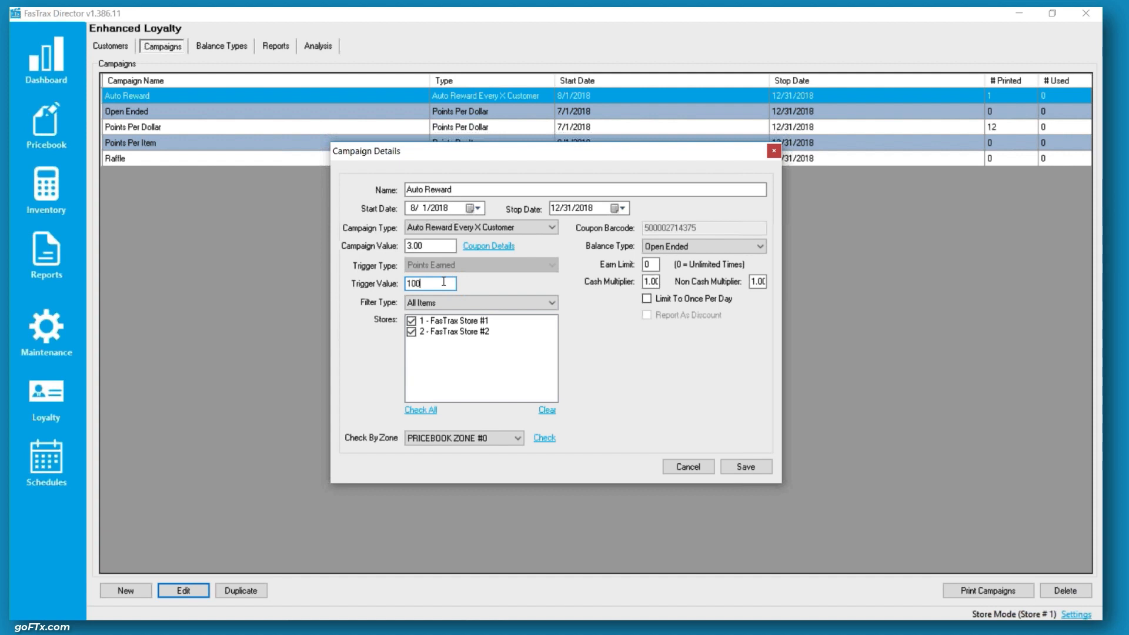
{"action": "left_click", "coordinate": [677, 465]}
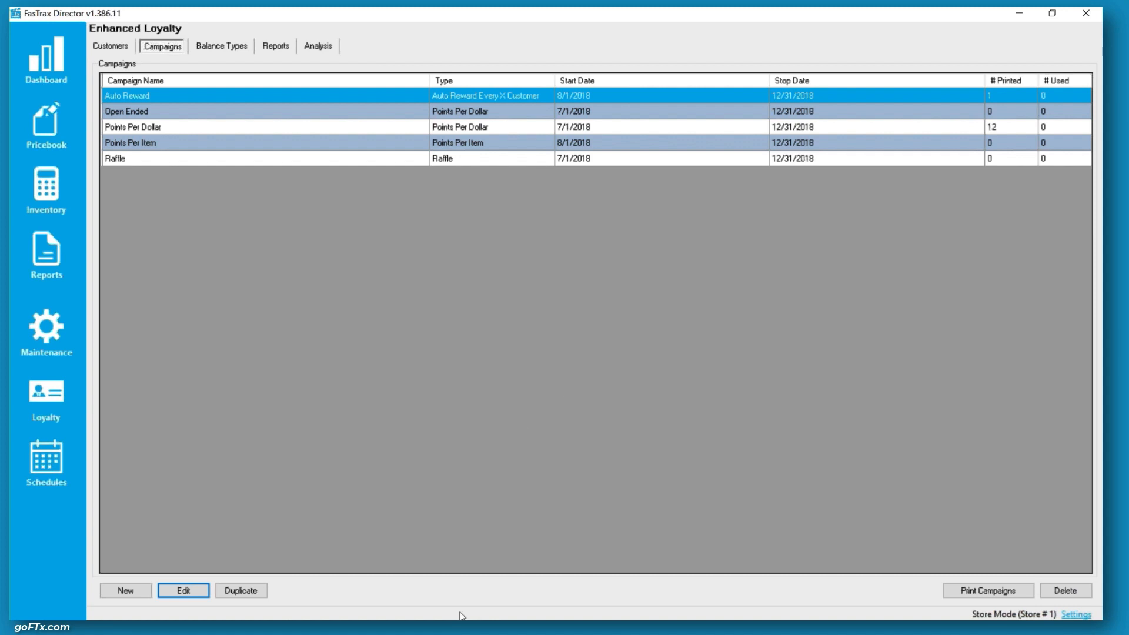
Switch to FasTrax POS and open the point of sale register from the cashier's home screen
{"action": "mouse_move", "coordinate": [462, 617]}
{"action": "left_click", "coordinate": [516, 609]}
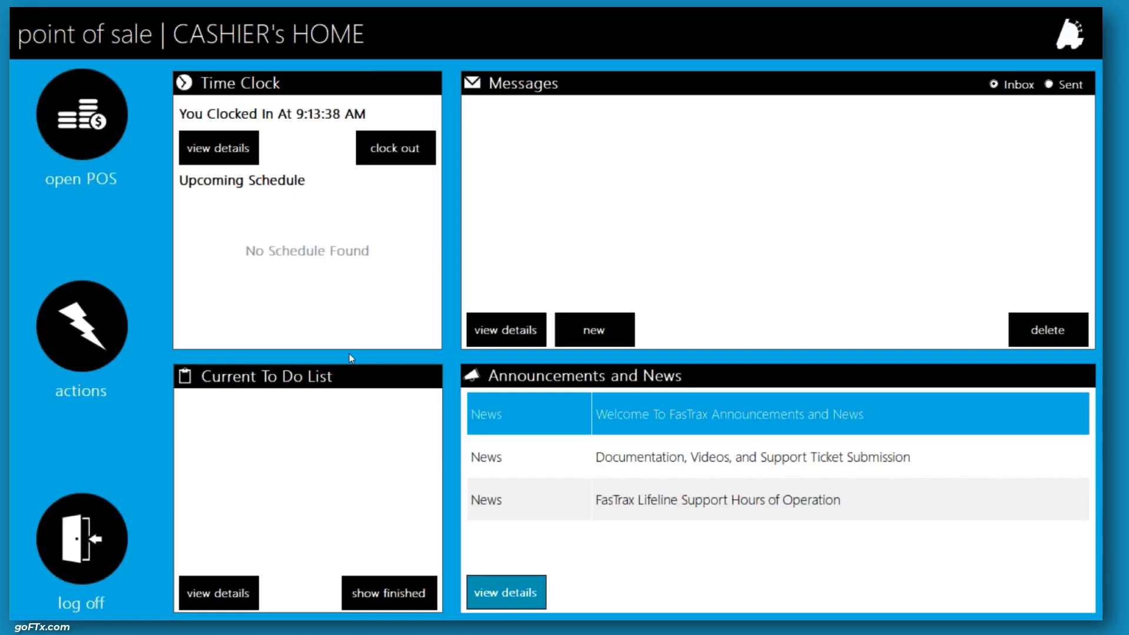
{"action": "left_click", "coordinate": [101, 104]}
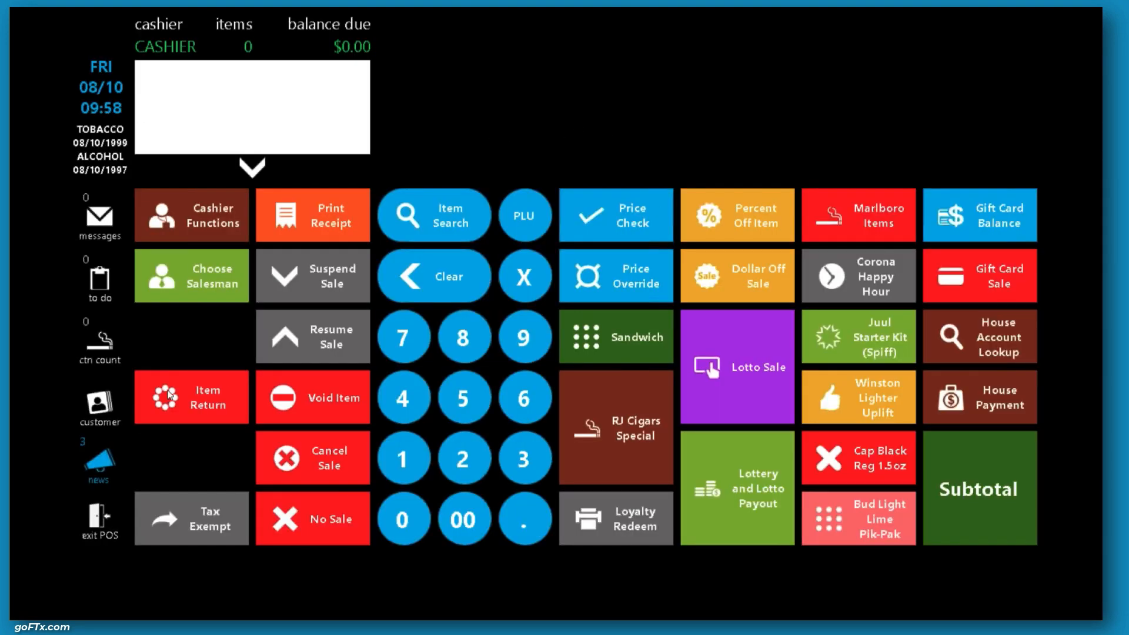
Search all loyalty customers and attach the first customer in the results to the sale
{"action": "left_click", "coordinate": [103, 408]}
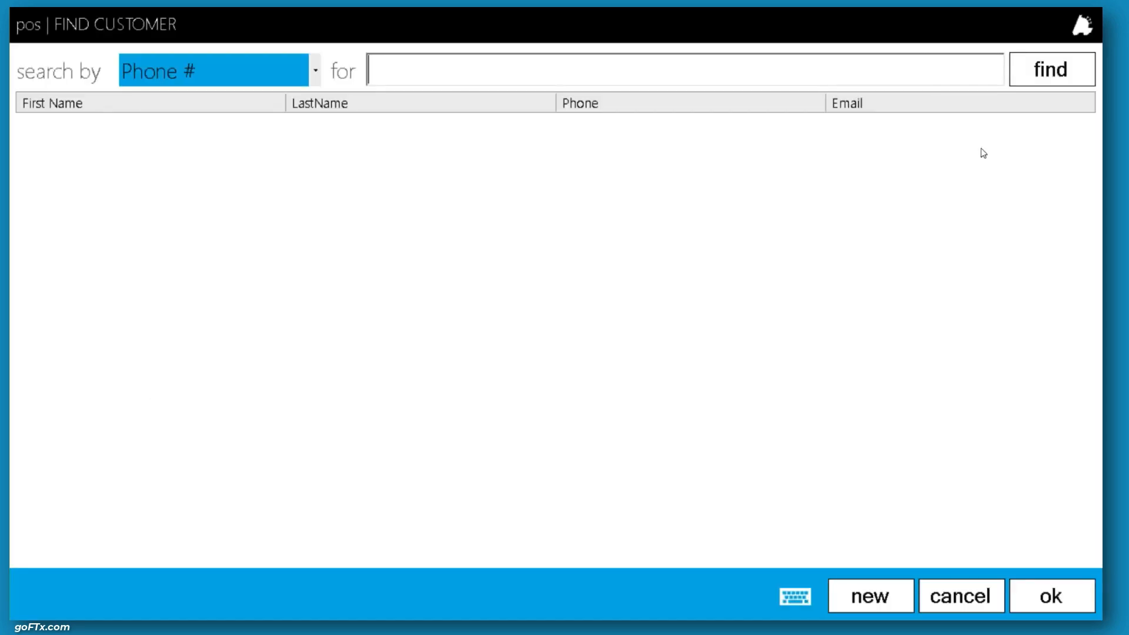
{"action": "left_click", "coordinate": [1039, 73]}
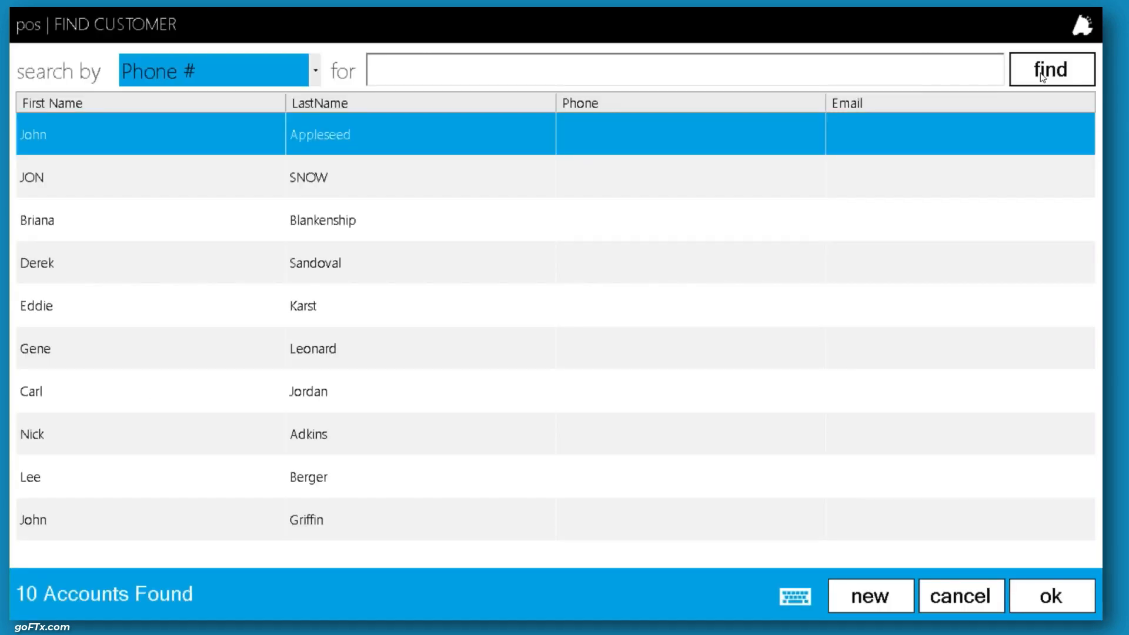
{"action": "double_click", "coordinate": [359, 122]}
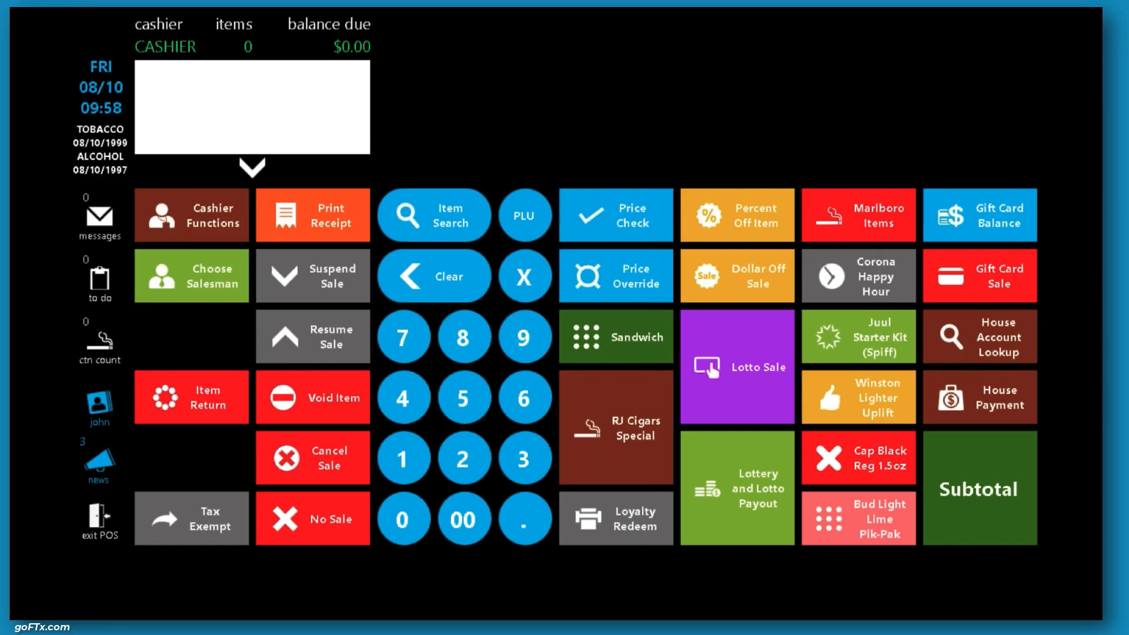
Ring up three MARLBORO BP FF KS CTN cartons through Marlboro Items, subtotal, and pay the sale in cash
{"action": "left_click", "coordinate": [845, 223]}
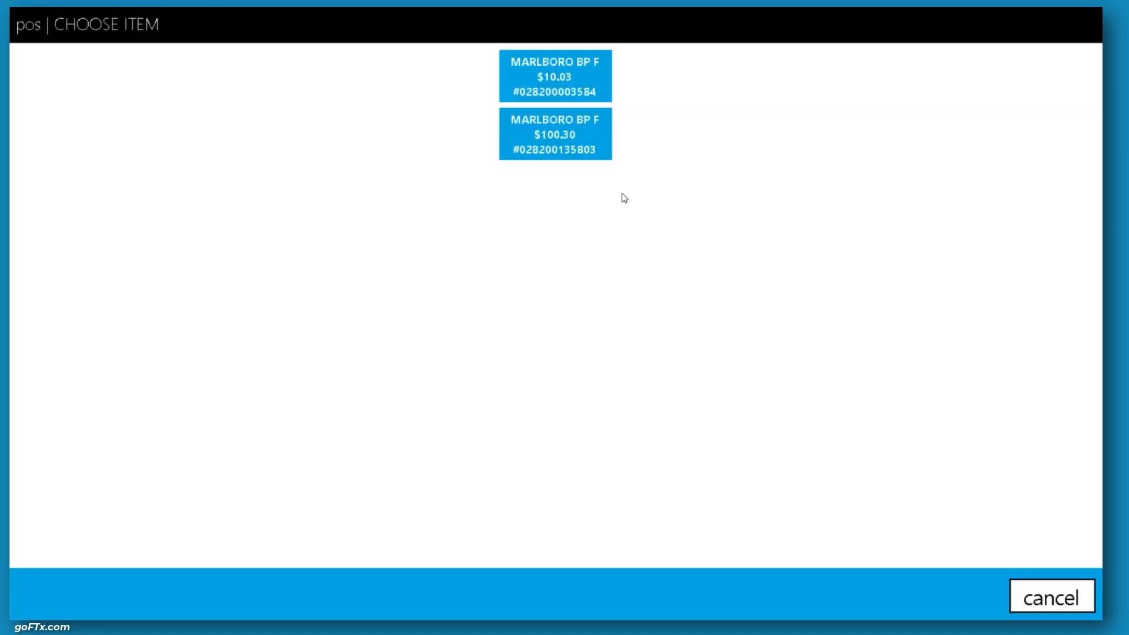
{"action": "left_click", "coordinate": [582, 154]}
{"action": "left_click", "coordinate": [800, 514]}
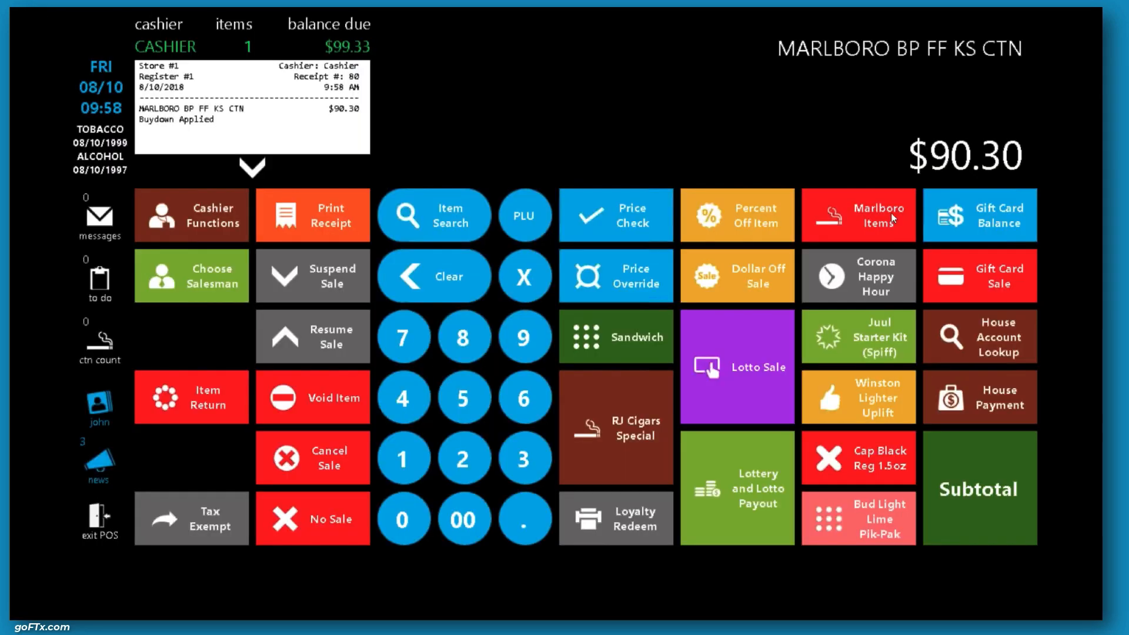
{"action": "left_click", "coordinate": [862, 252]}
{"action": "left_click", "coordinate": [589, 132]}
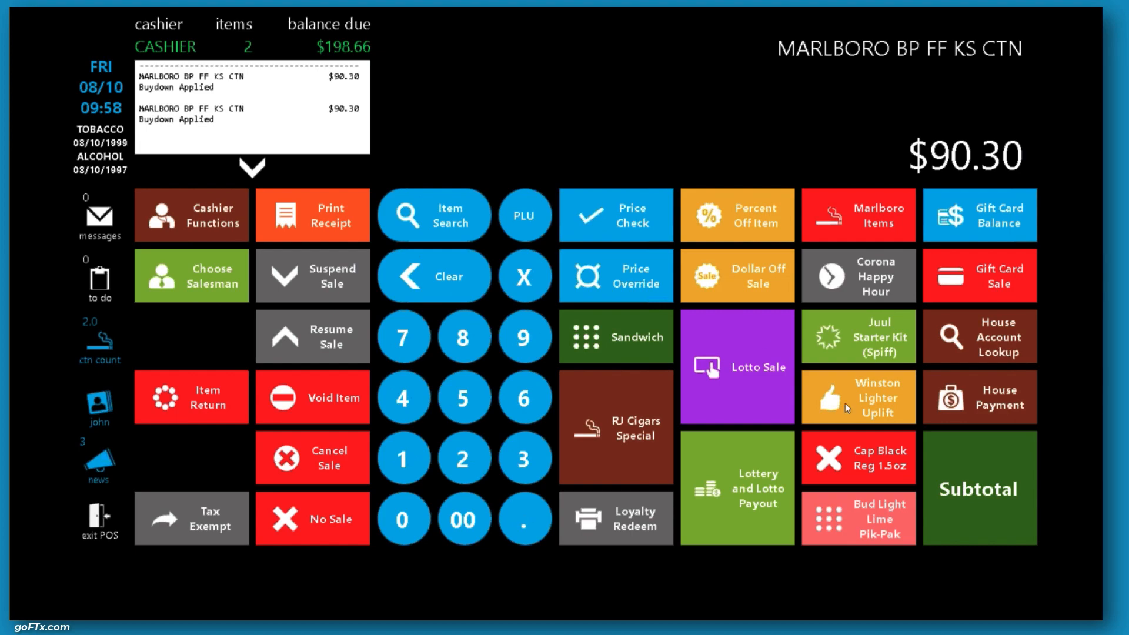
{"action": "left_click", "coordinate": [826, 222]}
{"action": "left_click", "coordinate": [547, 135]}
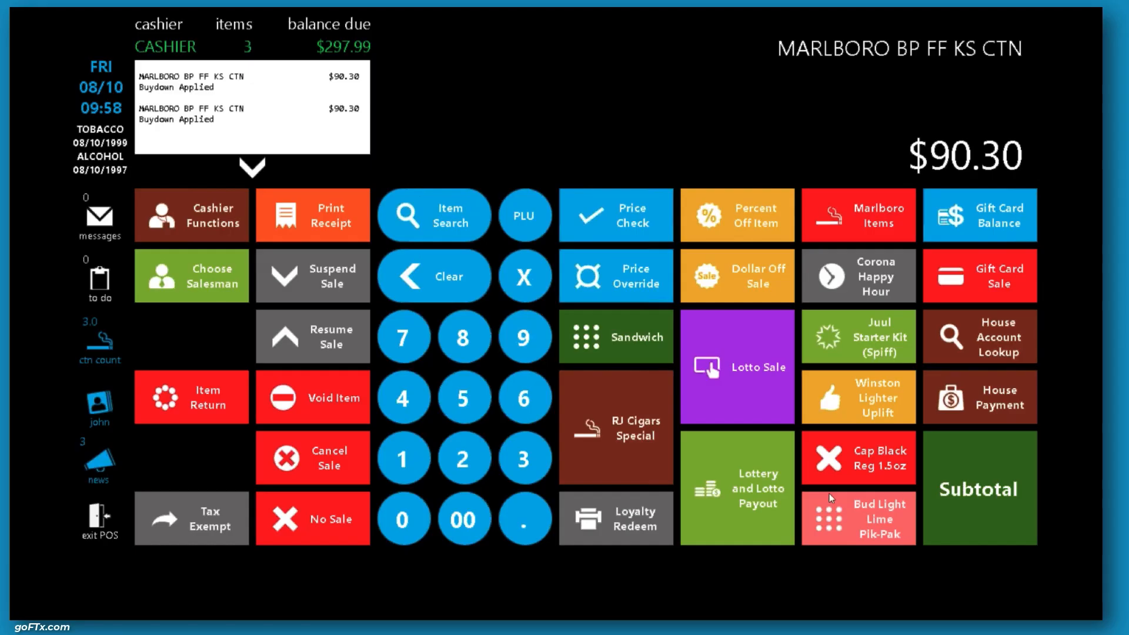
{"action": "left_click", "coordinate": [977, 478]}
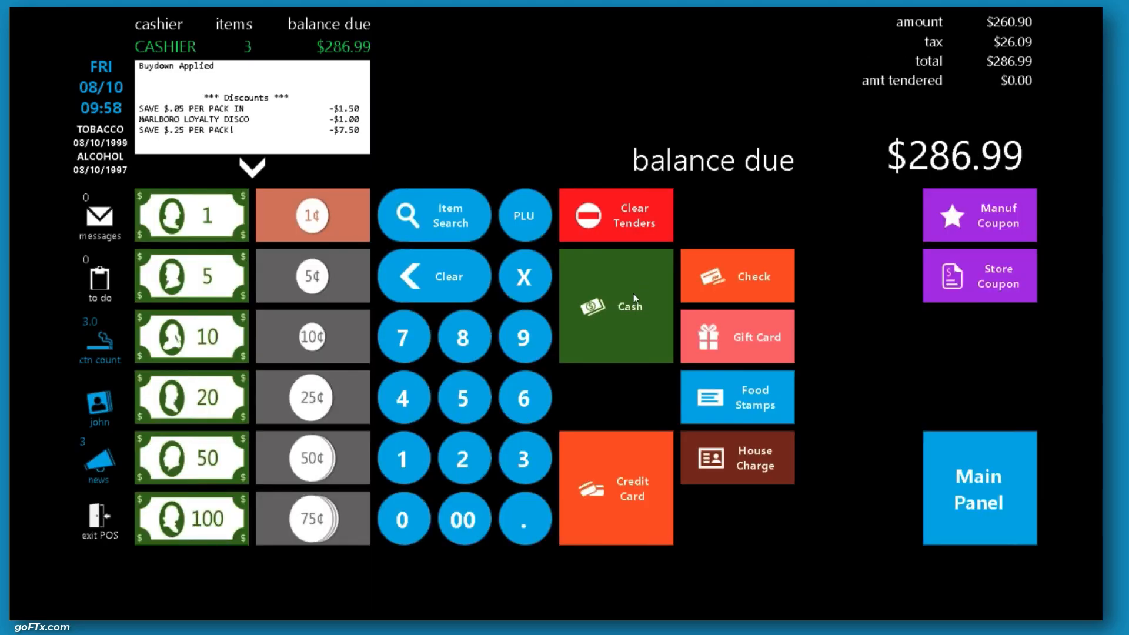
{"action": "left_click", "coordinate": [633, 294]}
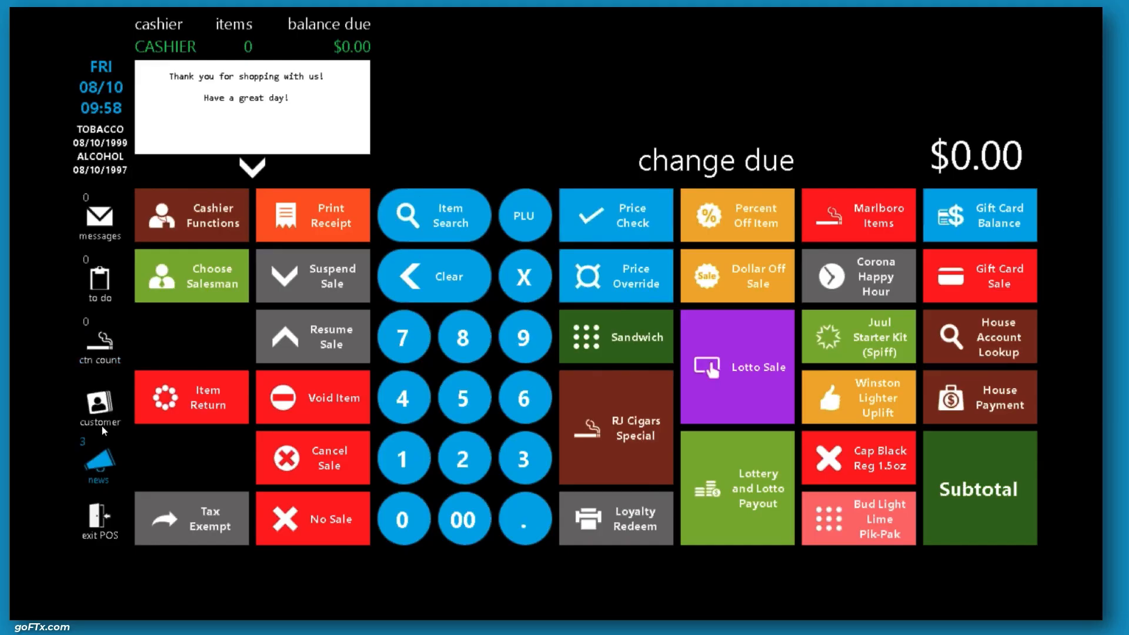
Attach the same first listed loyalty customer to the register again after the sale
{"action": "left_click", "coordinate": [100, 403]}
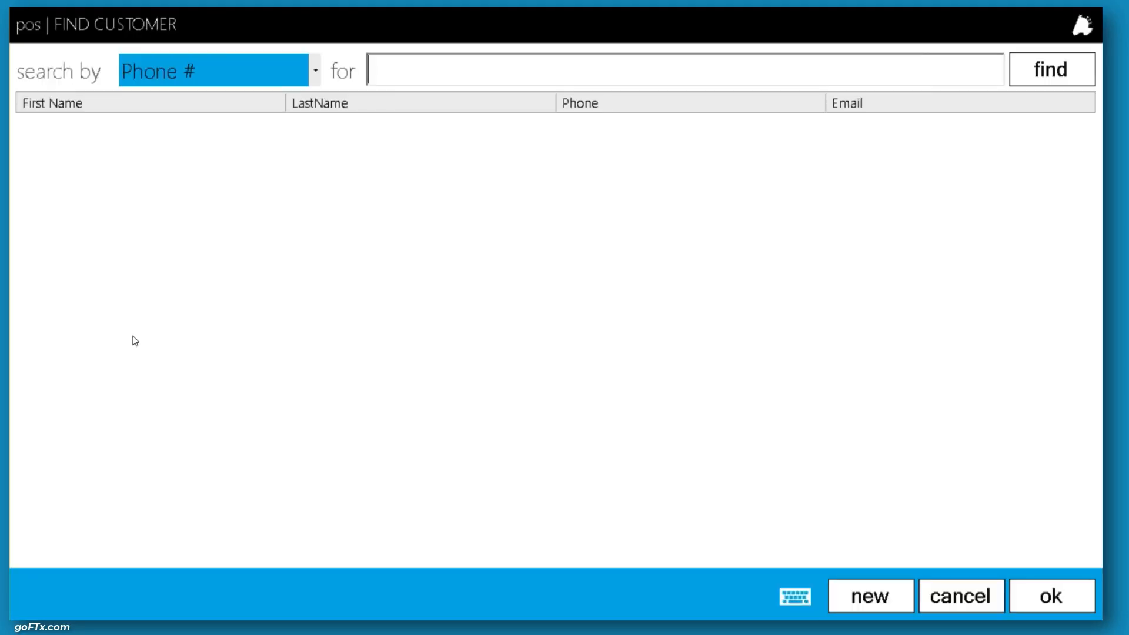
{"action": "left_click", "coordinate": [1040, 73]}
{"action": "double_click", "coordinate": [196, 136]}
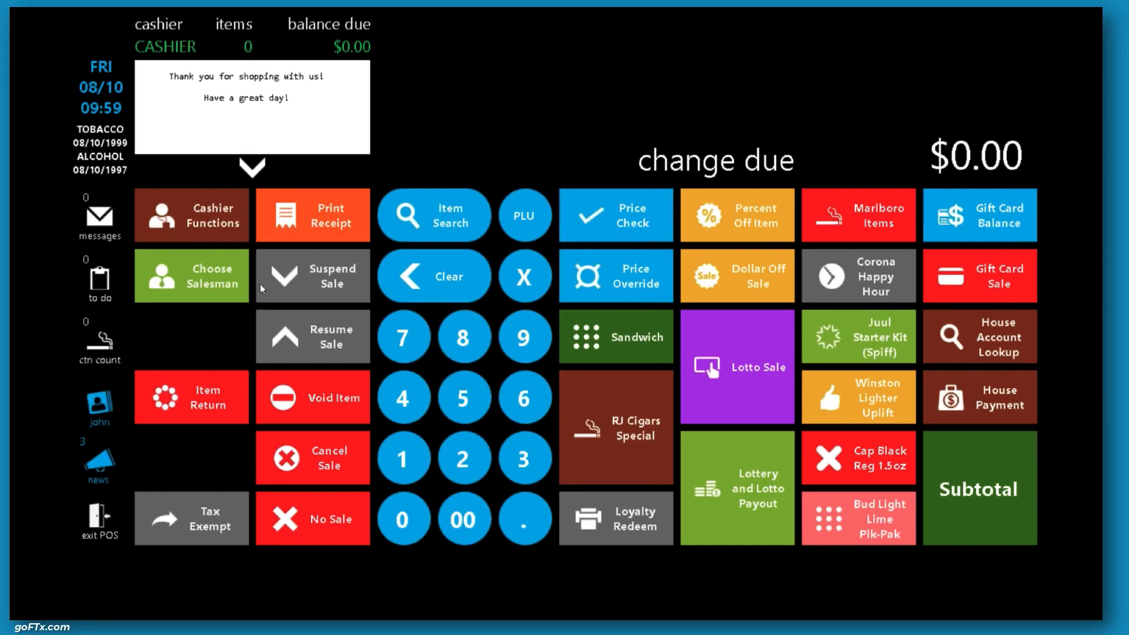
Open the attached customer's options and view their loyalty balances, then close the list
{"action": "left_click", "coordinate": [102, 407]}
{"action": "left_click", "coordinate": [541, 116]}
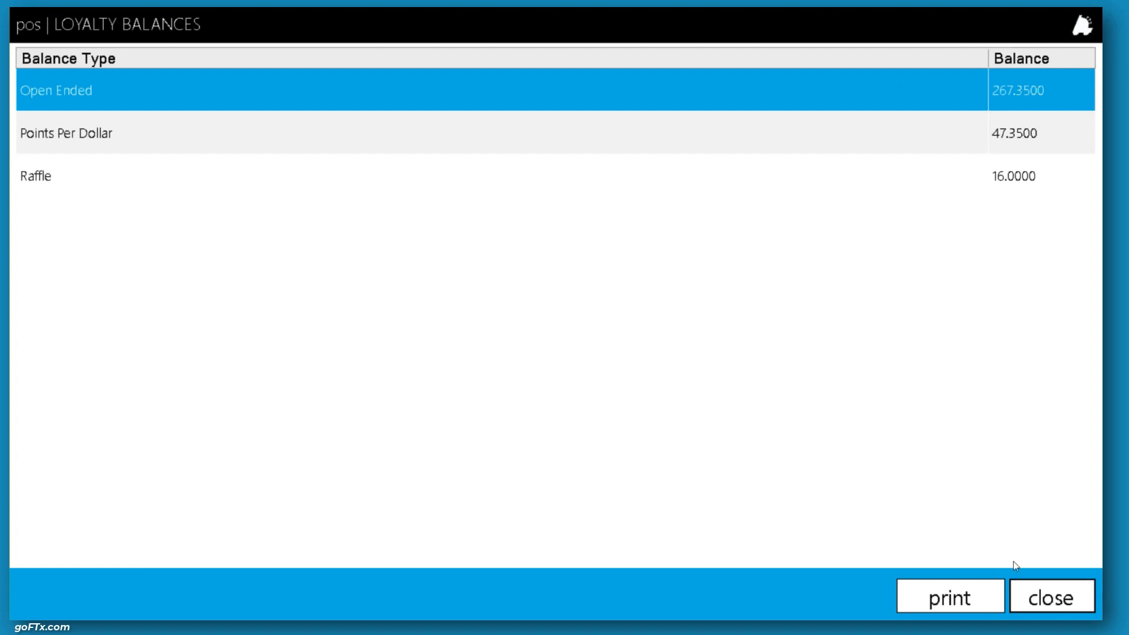
{"action": "left_click", "coordinate": [1039, 604]}
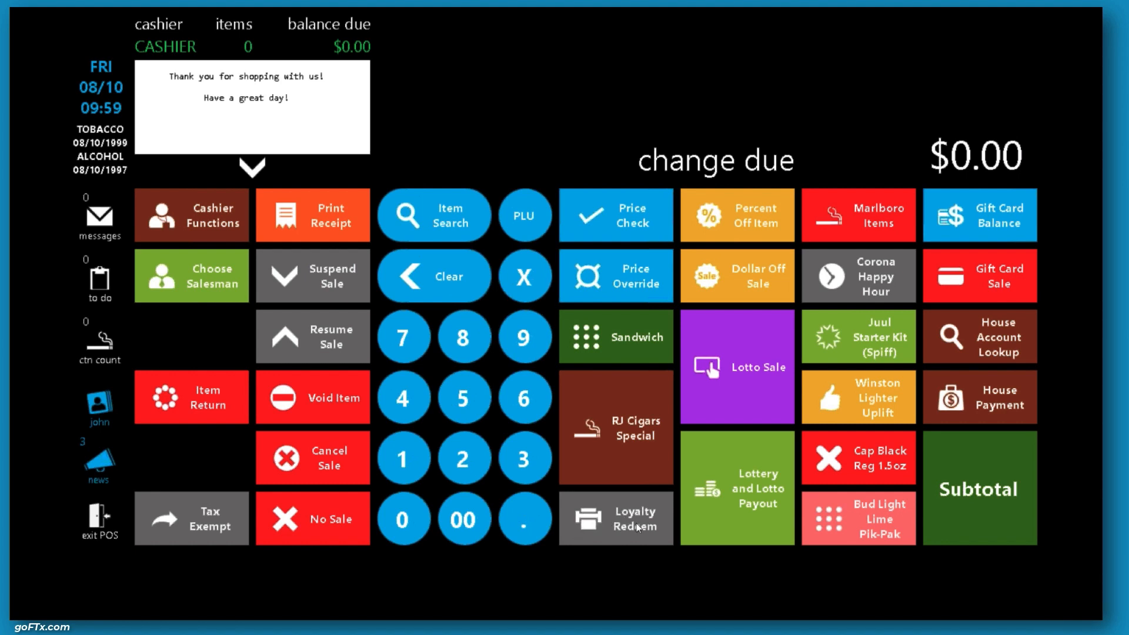
Redeem the customer's Open Ended loyalty points for $26 through Loyalty Redeem
{"action": "left_click", "coordinate": [665, 530]}
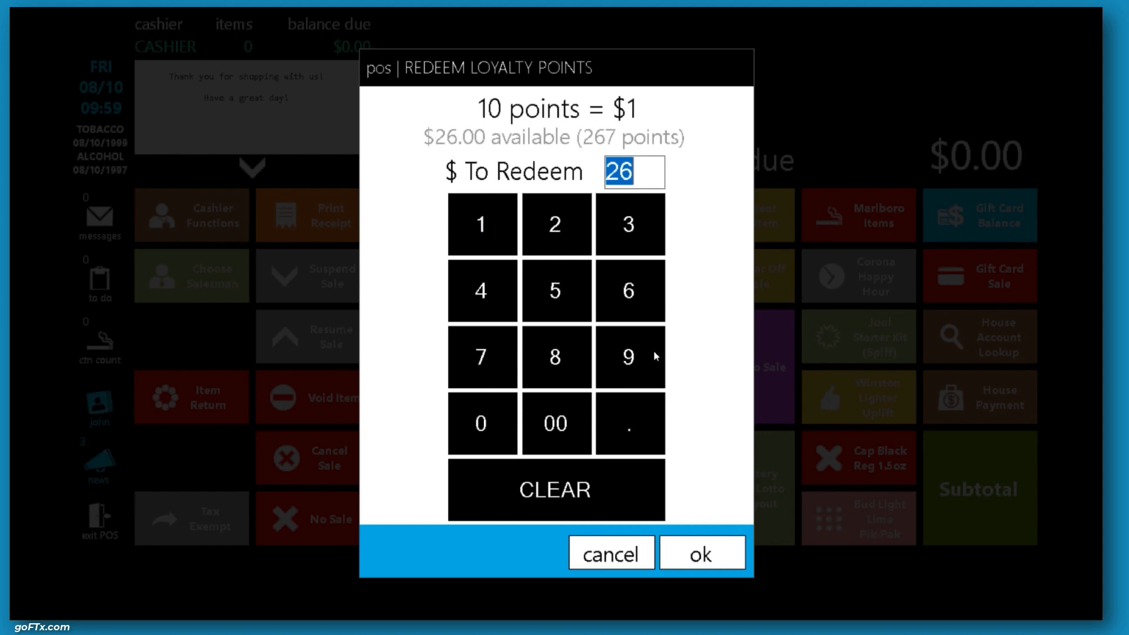
{"action": "left_click", "coordinate": [642, 176]}
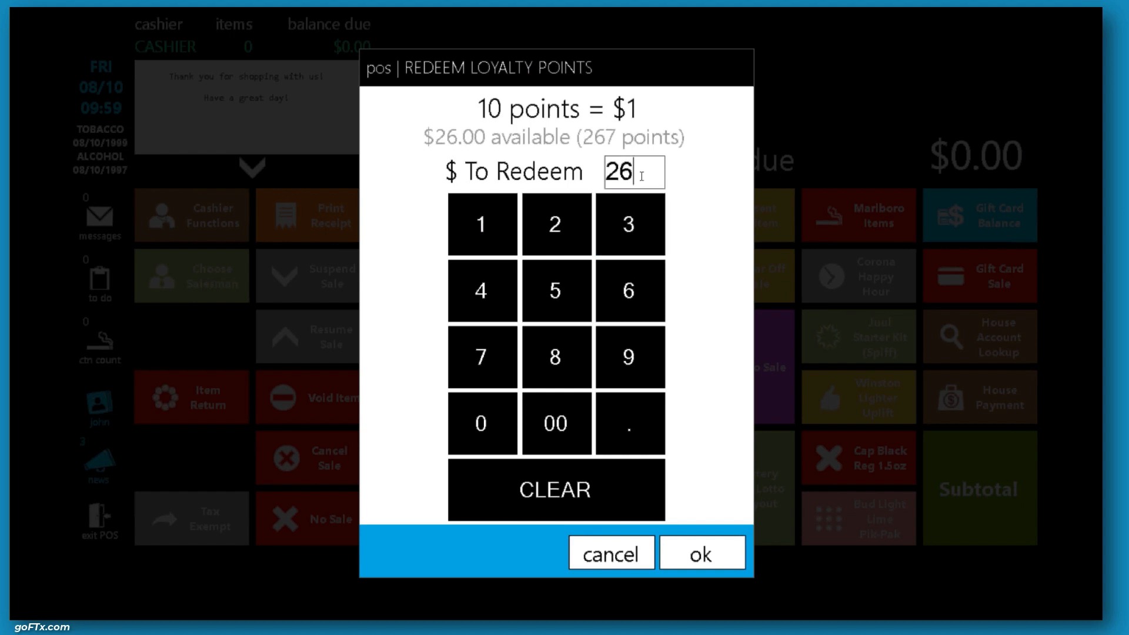
{"action": "left_click", "coordinate": [702, 553]}
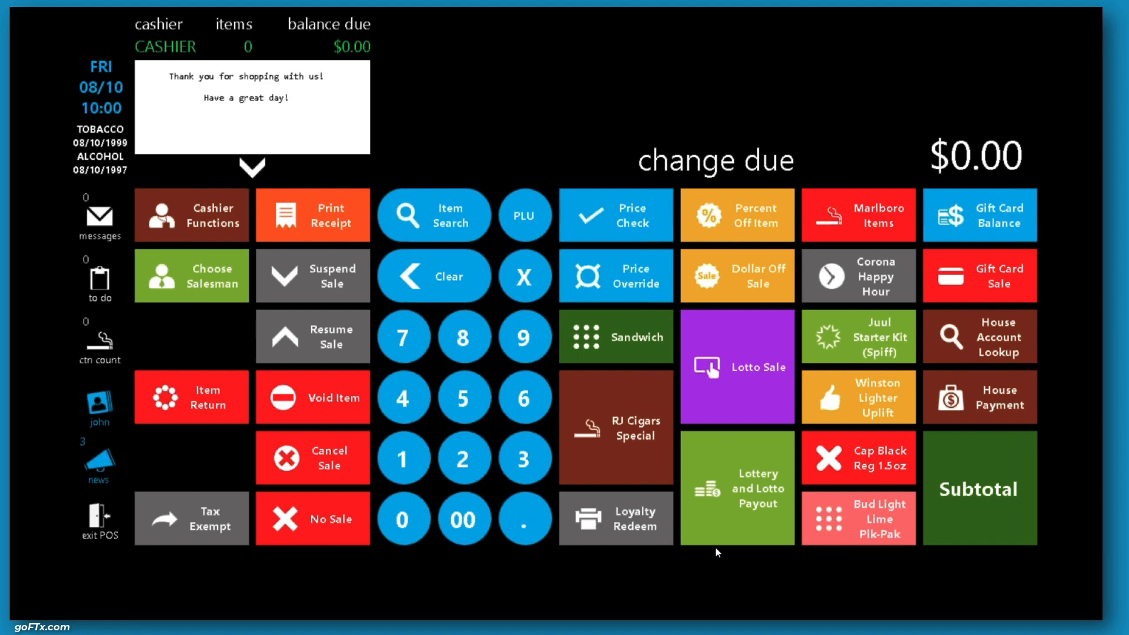
View the customer's loyalty balances again after the redemption and close them
{"action": "left_click", "coordinate": [108, 406]}
{"action": "left_click", "coordinate": [587, 112]}
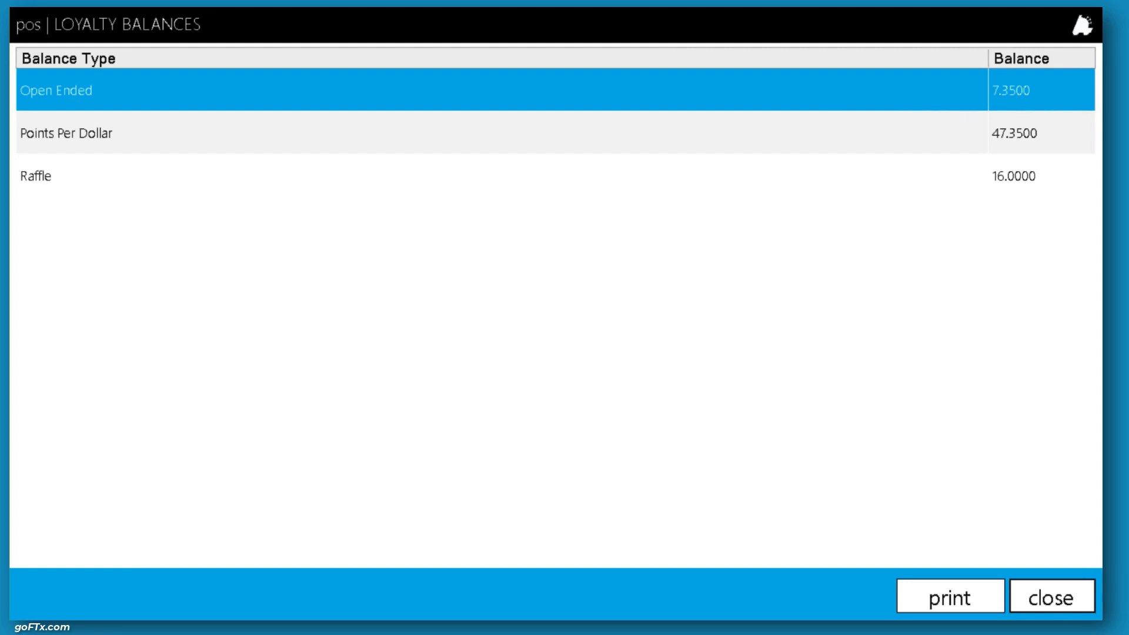
{"action": "left_click", "coordinate": [1067, 606]}
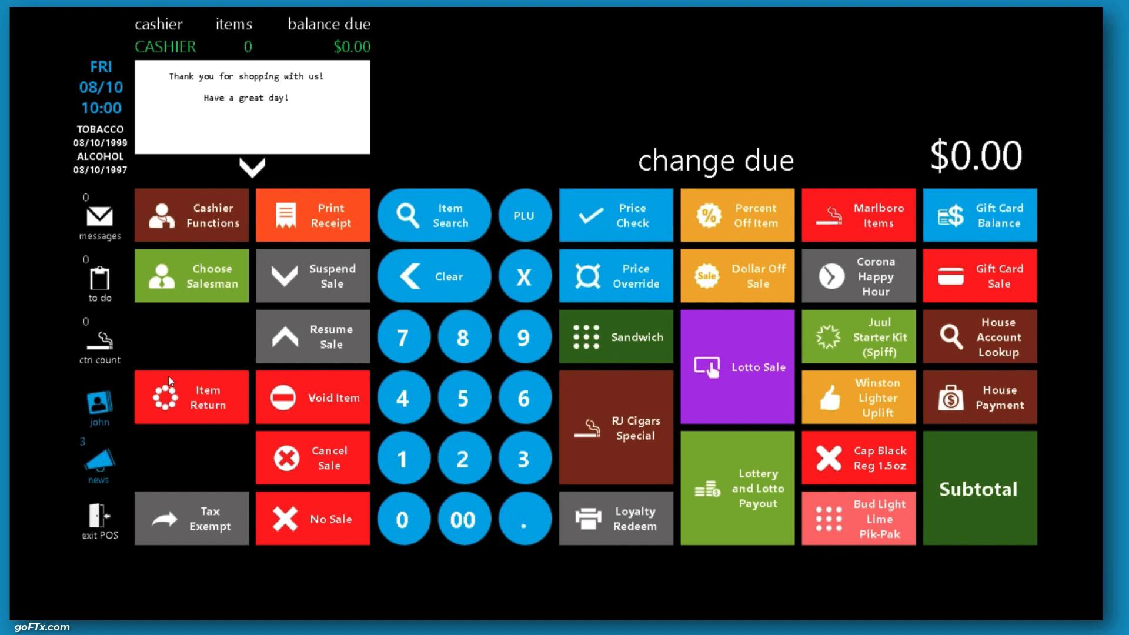
Open the customer's pending loyalty coupons, select each coupon row, and close the list
{"action": "left_click", "coordinate": [98, 404]}
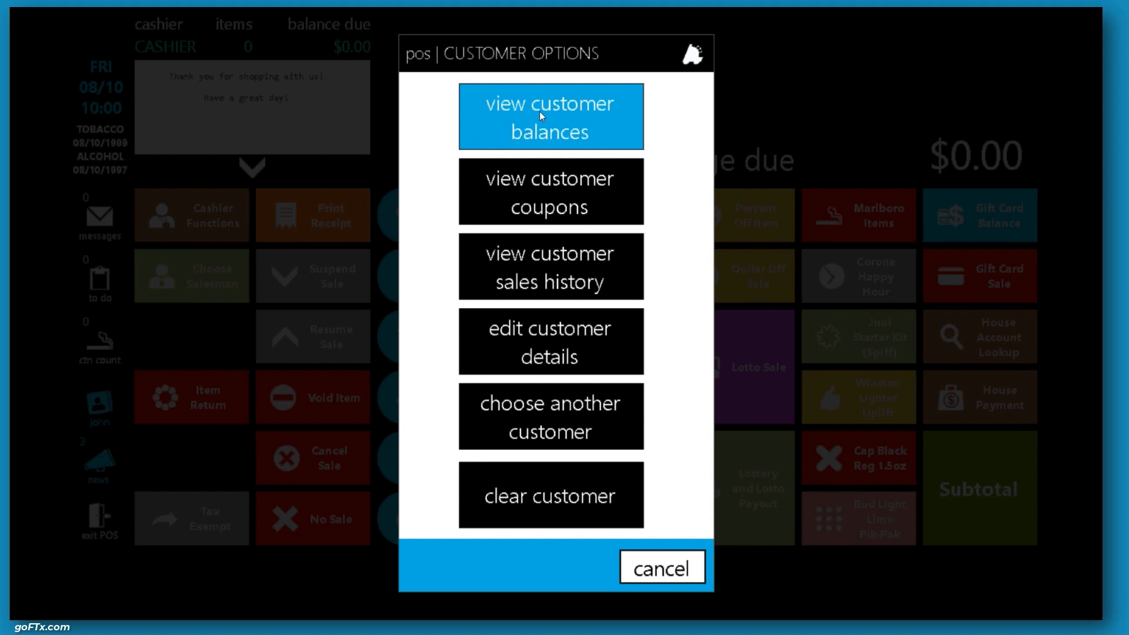
{"action": "left_click", "coordinate": [571, 171]}
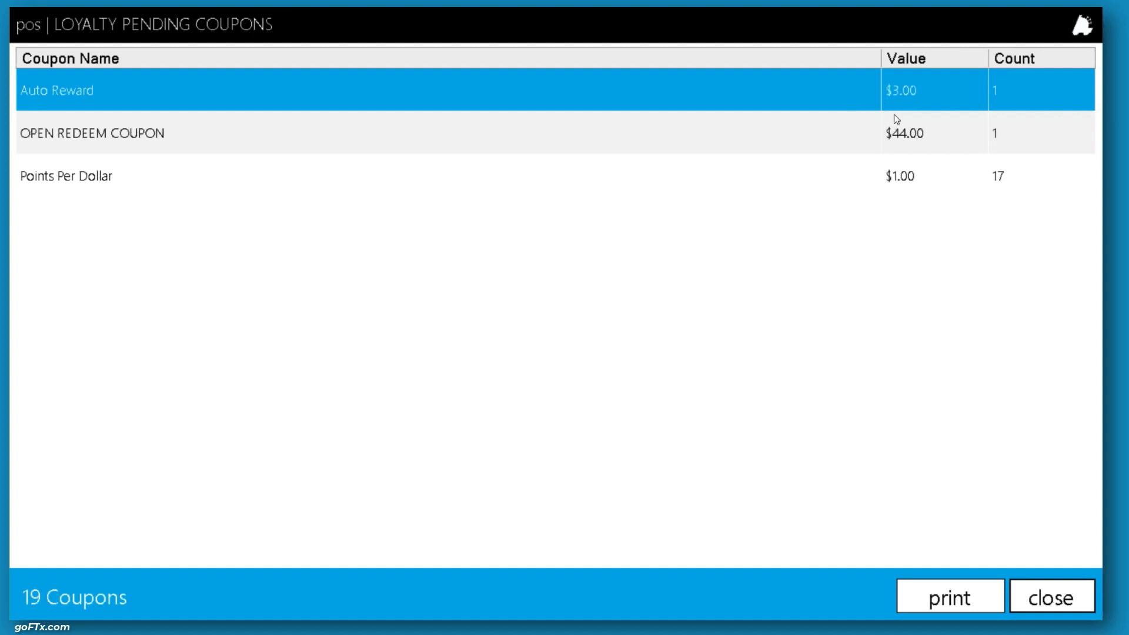
{"action": "left_click", "coordinate": [926, 130]}
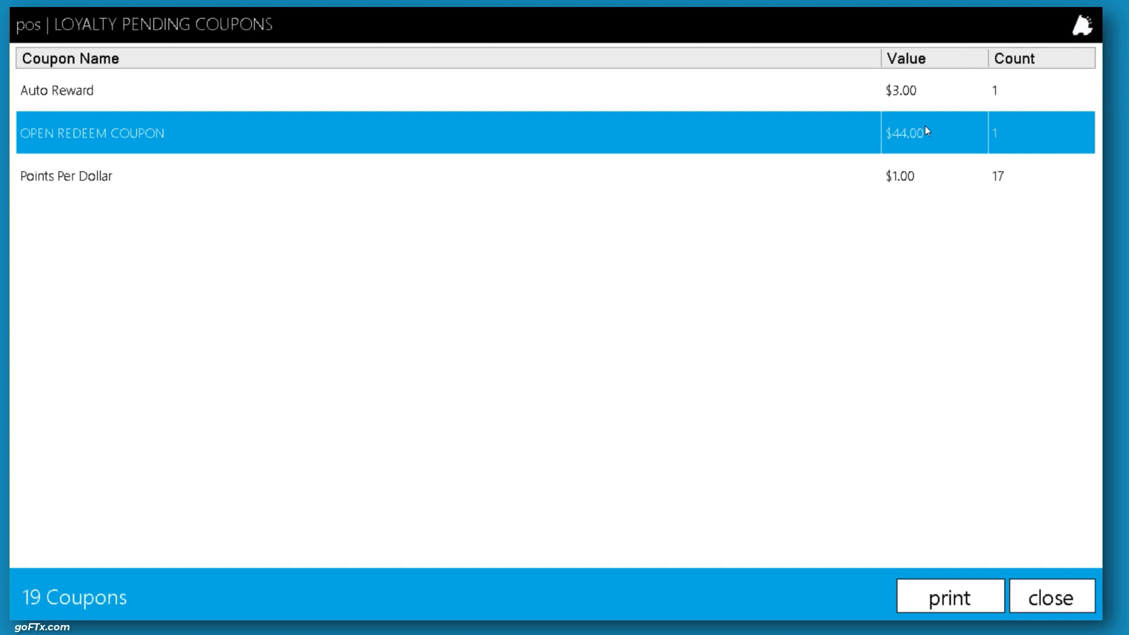
{"action": "left_click", "coordinate": [848, 181]}
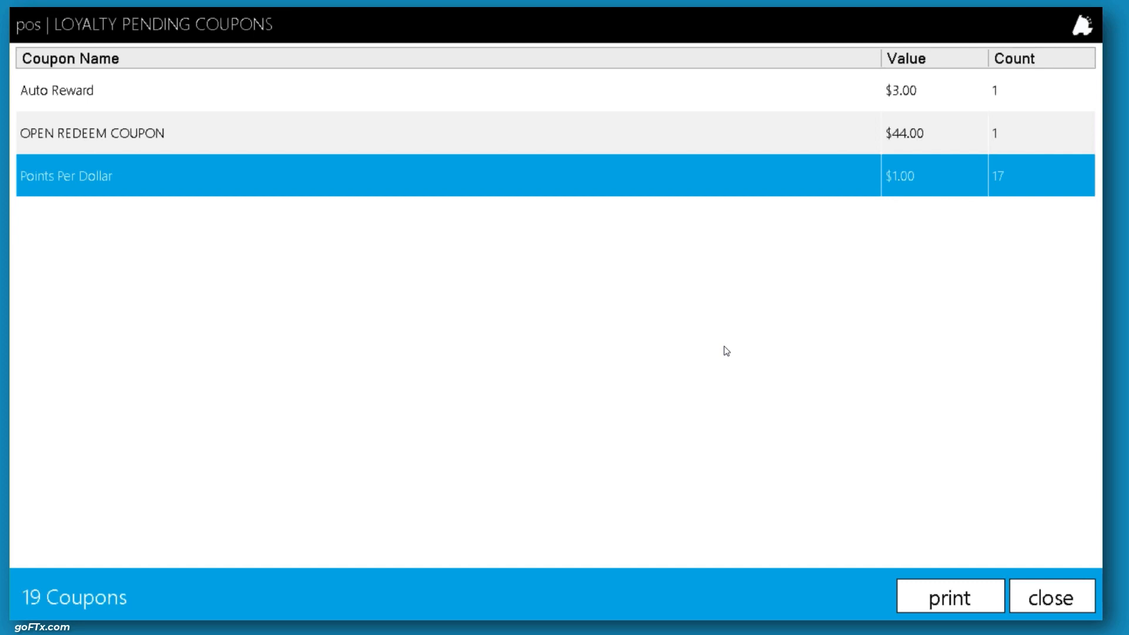
{"action": "left_click", "coordinate": [1068, 600]}
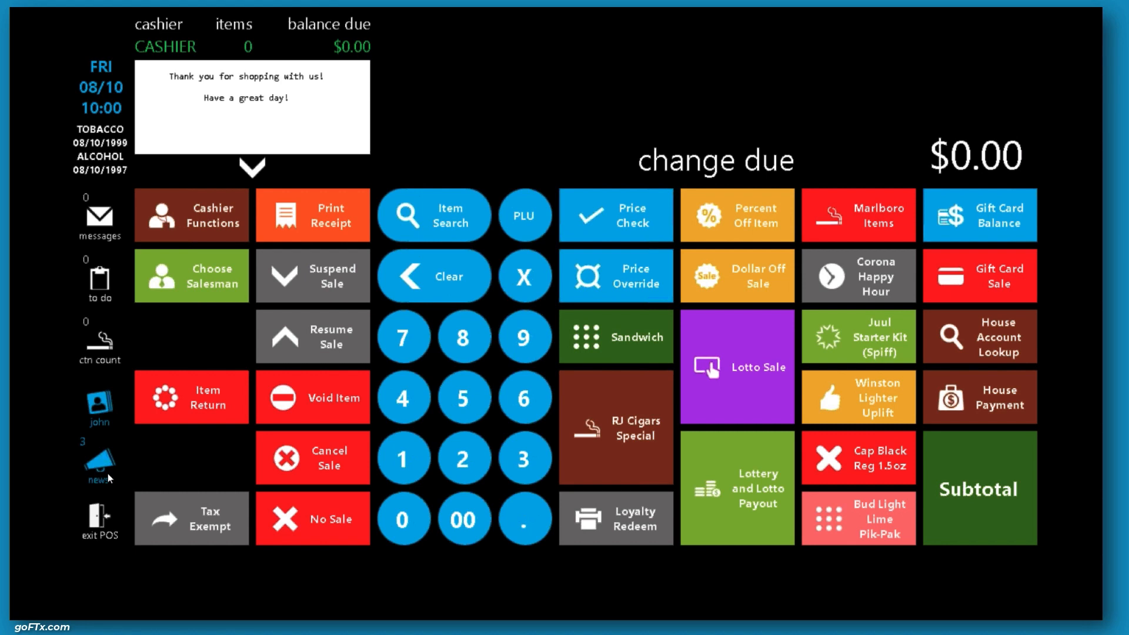
Switch to FasTrax Director and browse the Customers, Campaigns and Balance Types loyalty tabs
{"action": "key", "text": "alt+Tab"}
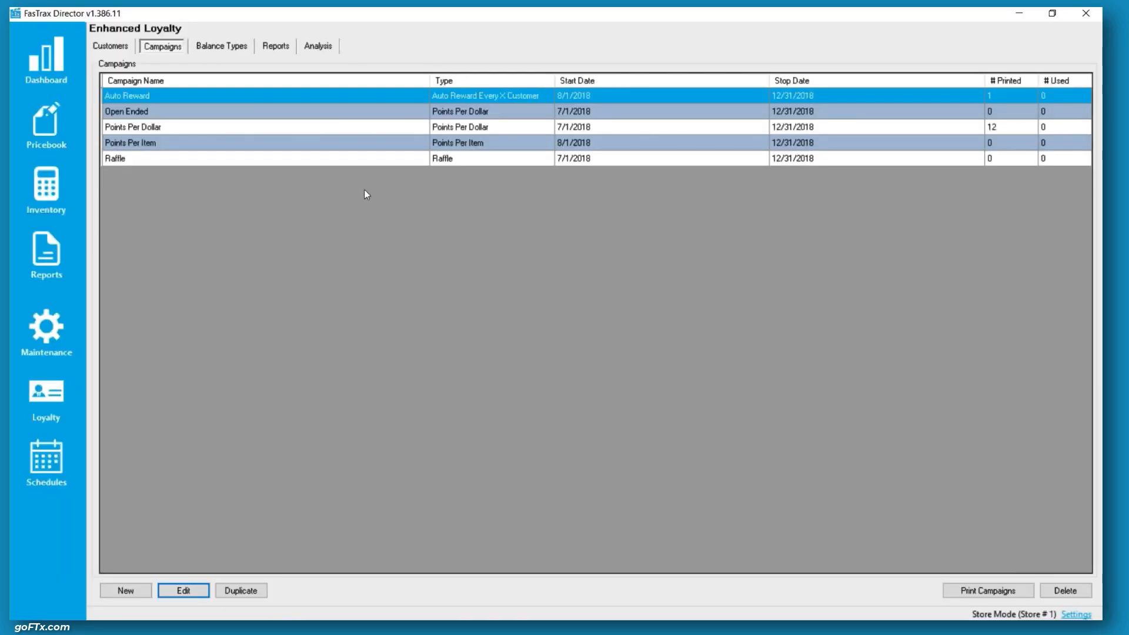
{"action": "left_click", "coordinate": [118, 50]}
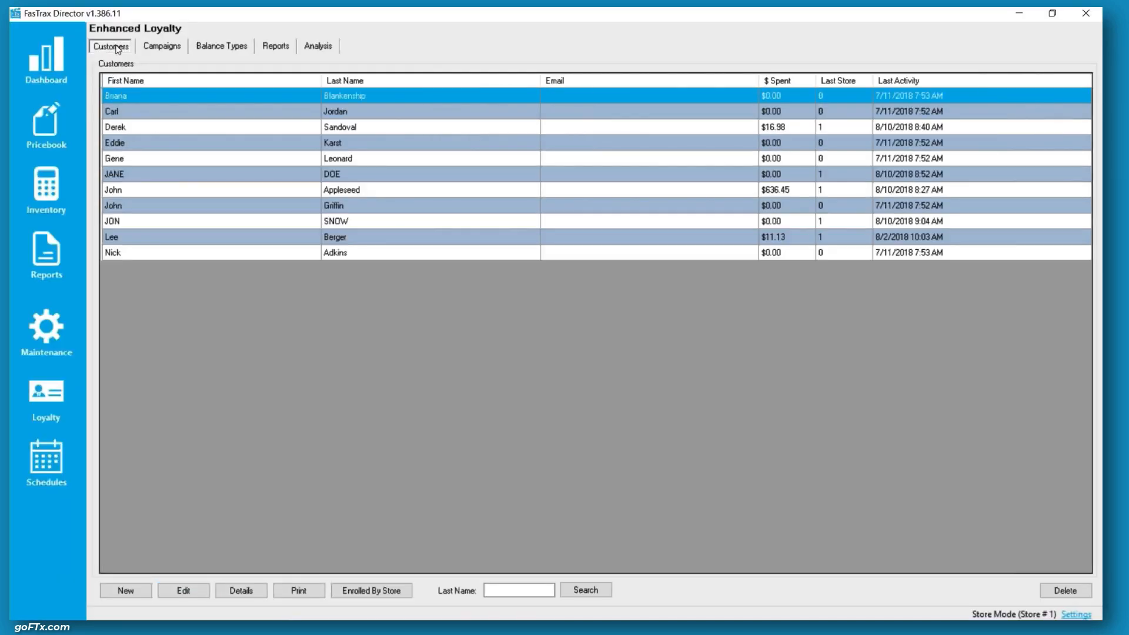
{"action": "left_click", "coordinate": [159, 50]}
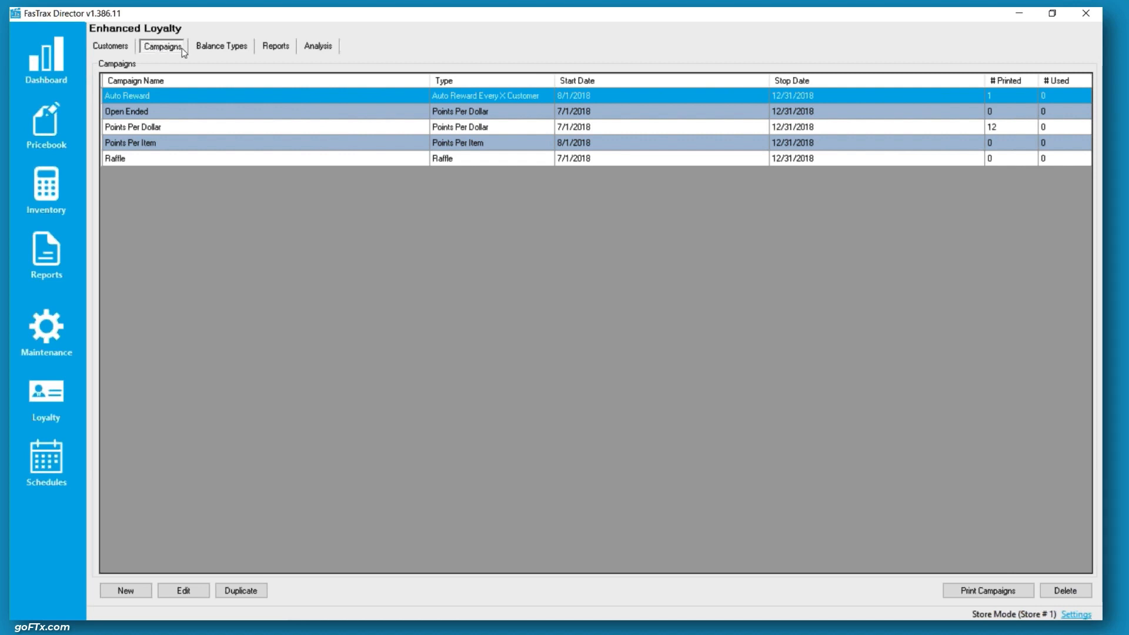
{"action": "left_click", "coordinate": [222, 47]}
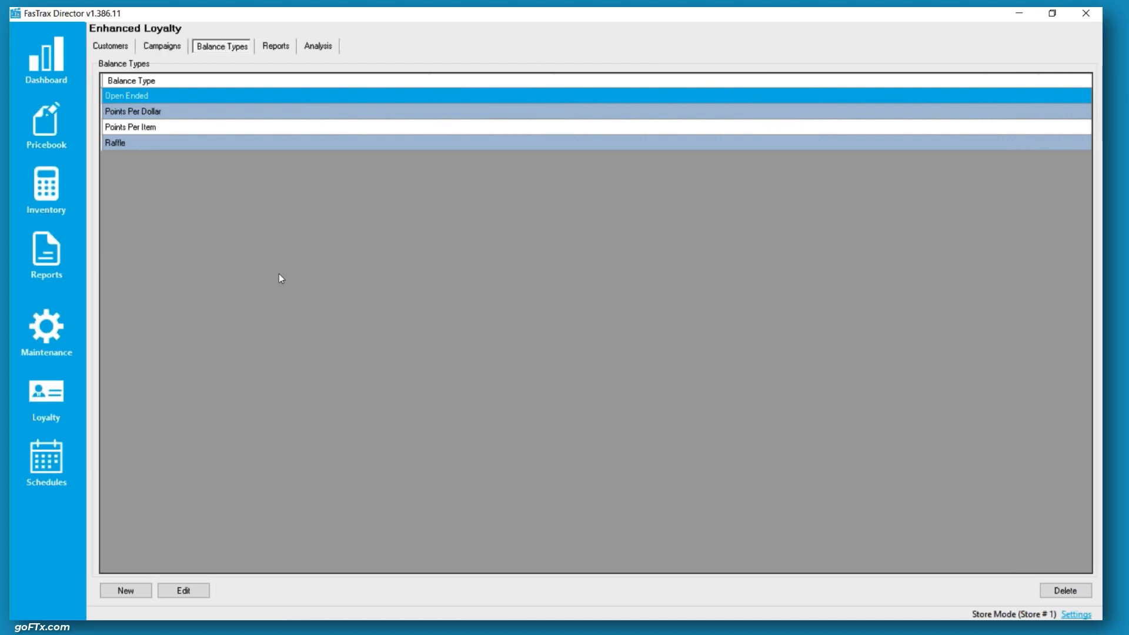
Open the loyalty Reports tab and choose Raffle Drawing Report as the report type
{"action": "left_click", "coordinate": [277, 51]}
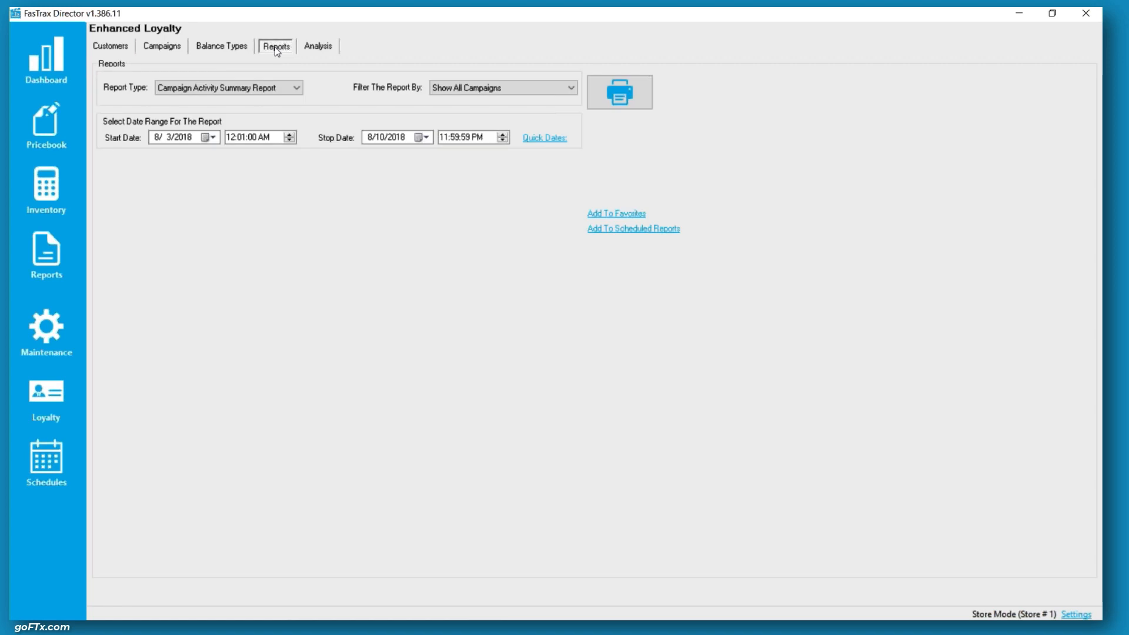
{"action": "left_click", "coordinate": [269, 89]}
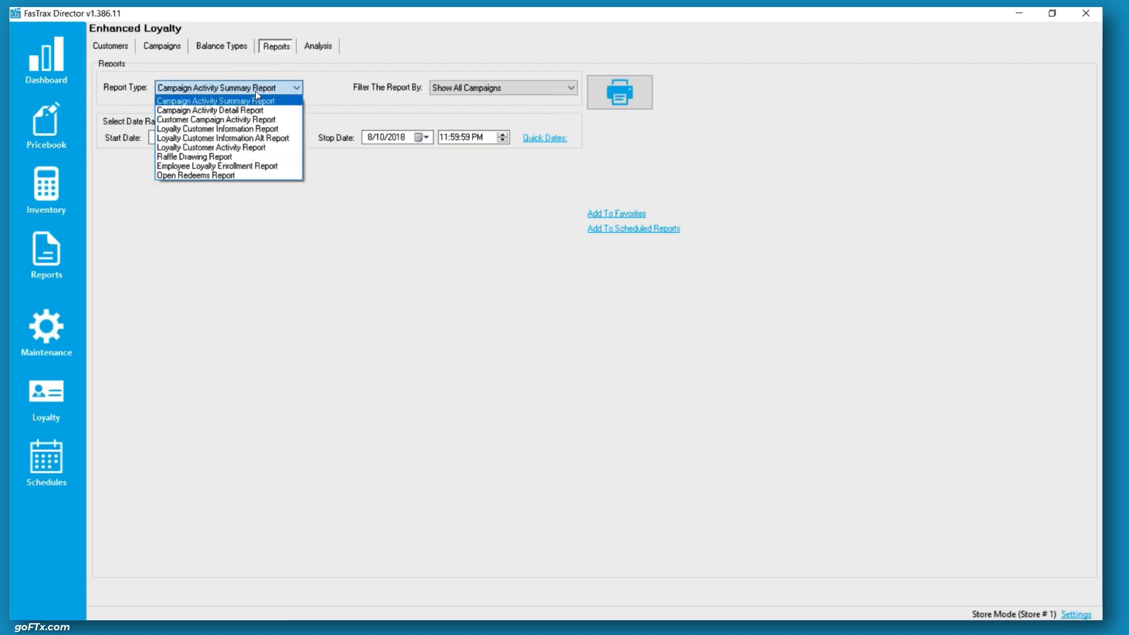
{"action": "left_click", "coordinate": [200, 157]}
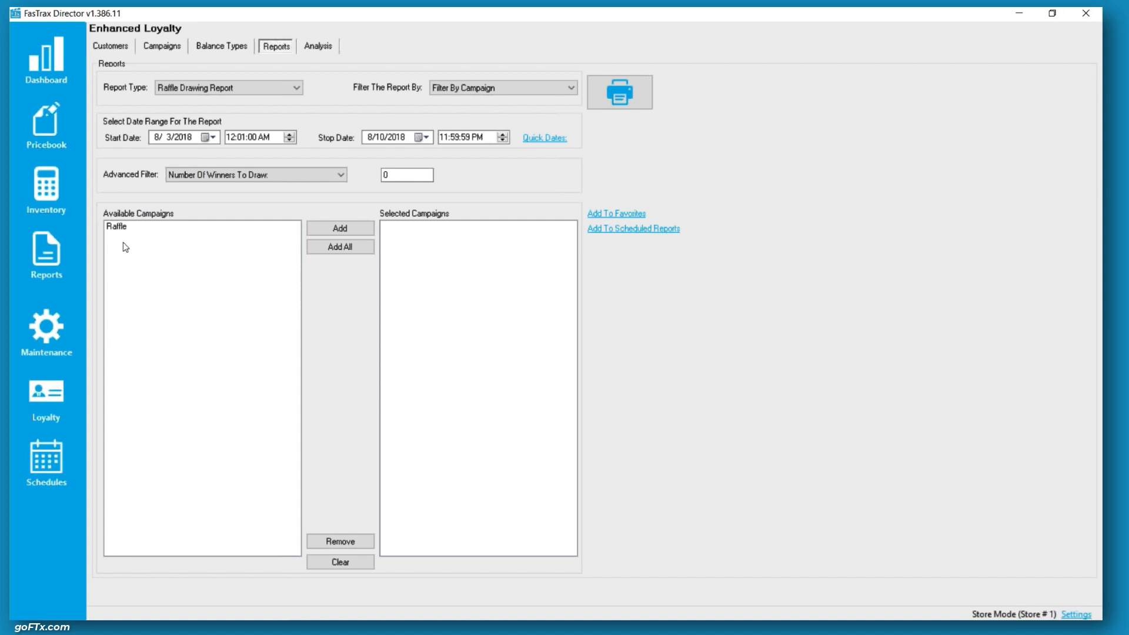
Add the Raffle campaign to the selected campaigns and set the number of winners to draw to 1
{"action": "left_click", "coordinate": [274, 226]}
{"action": "left_click", "coordinate": [320, 227]}
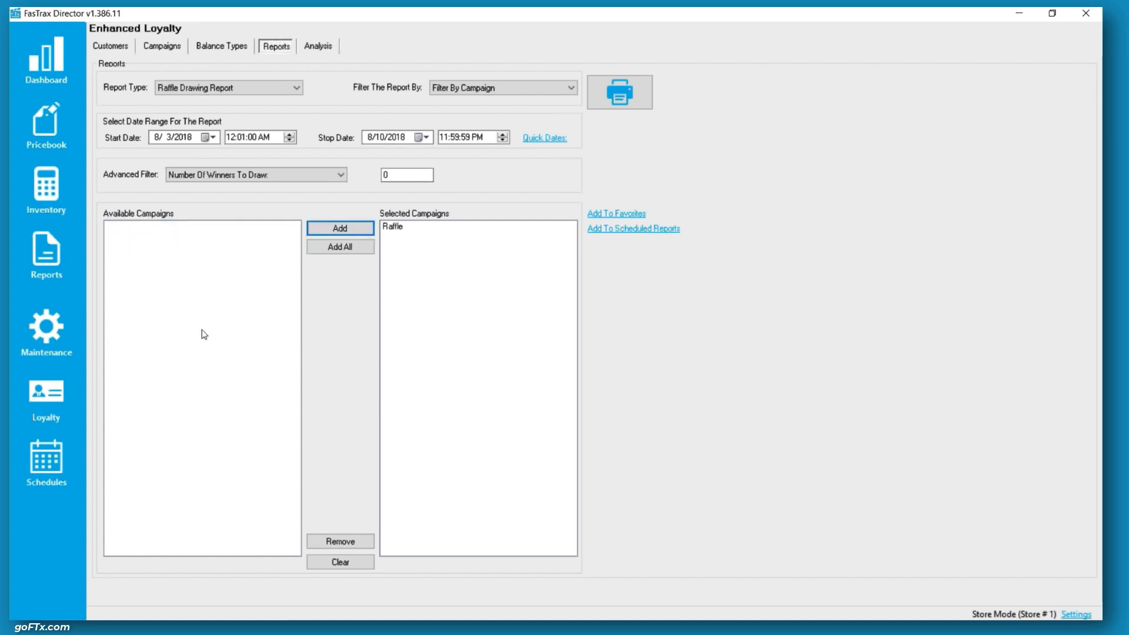
{"action": "left_click", "coordinate": [404, 227]}
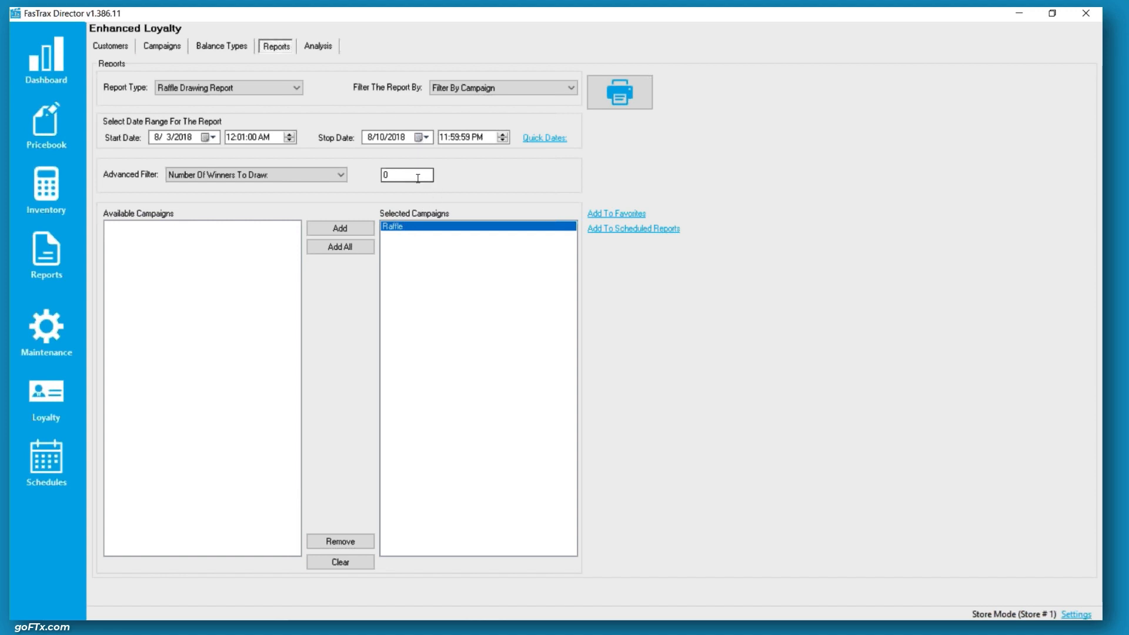
{"action": "left_click", "coordinate": [384, 175]}
{"action": "double_click", "coordinate": [385, 176]}
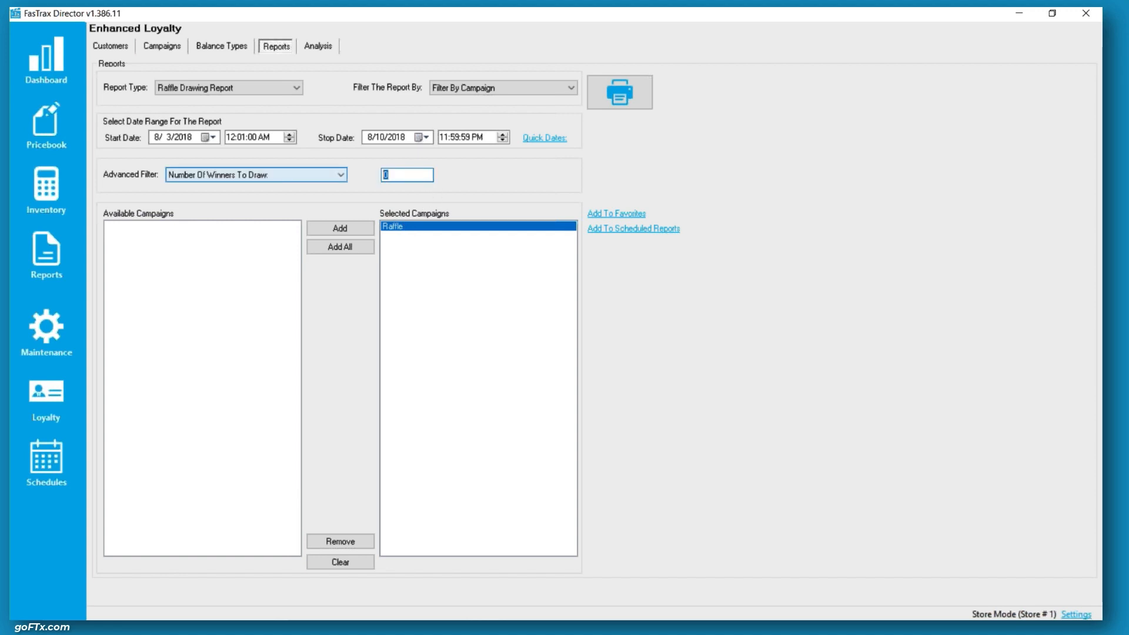
{"action": "type", "text": "1"}
Set the report date range to This Month and generate the raffle drawing report
{"action": "left_click", "coordinate": [544, 138]}
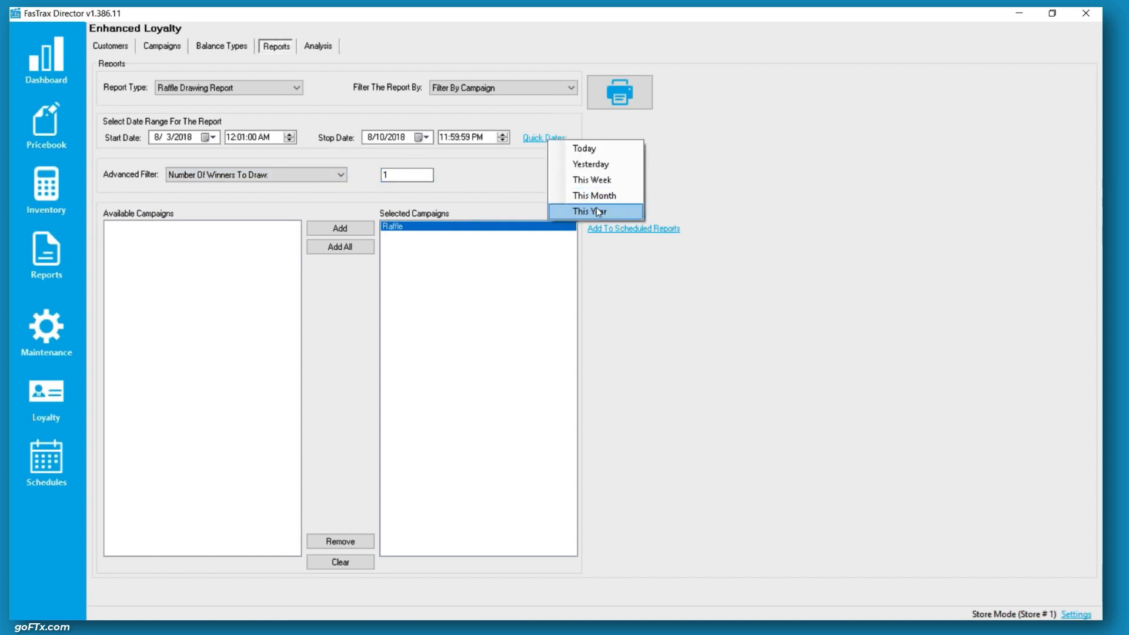
{"action": "left_click", "coordinate": [603, 193]}
{"action": "left_click", "coordinate": [613, 93]}
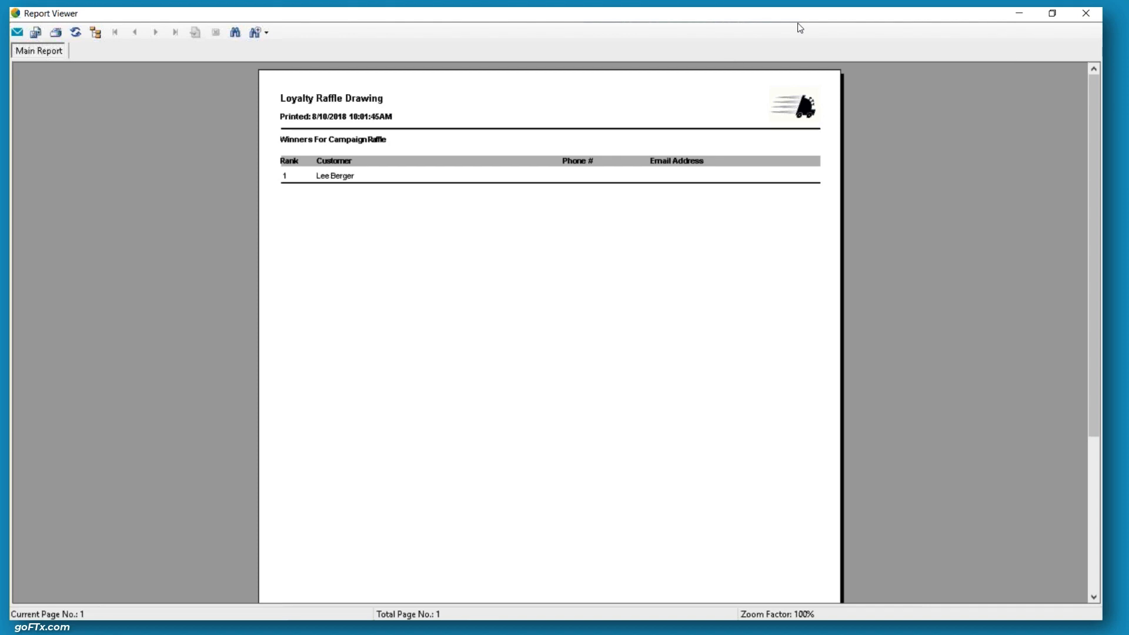
Regenerate the one-winner raffle drawing report several times, closing each report viewer in turn
{"action": "key", "text": "alt+F4"}
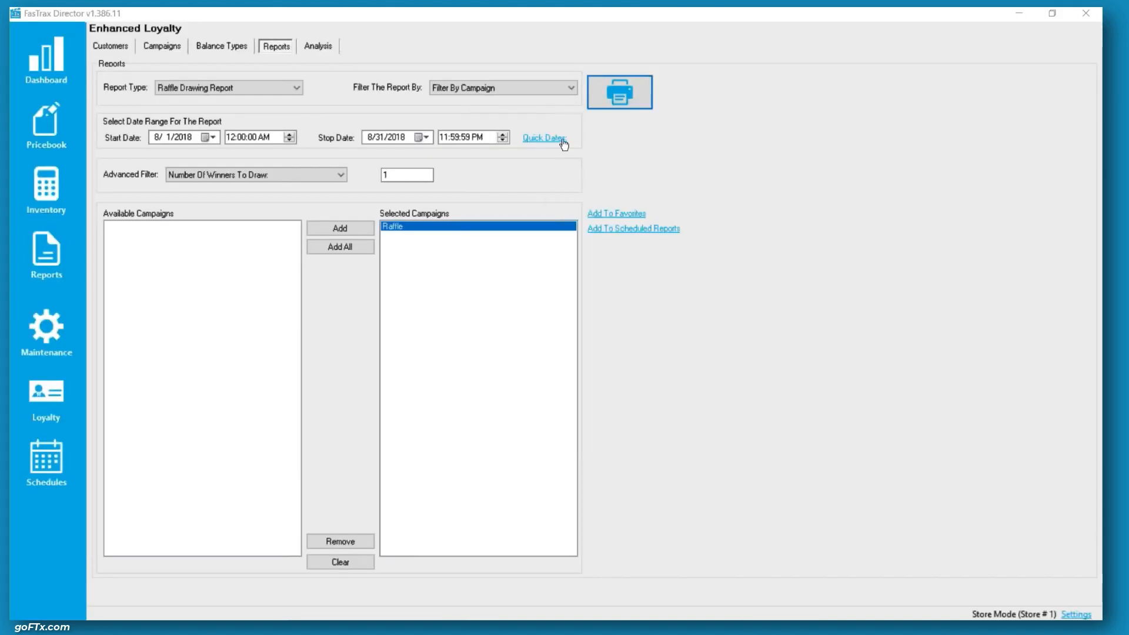
{"action": "left_click", "coordinate": [640, 97]}
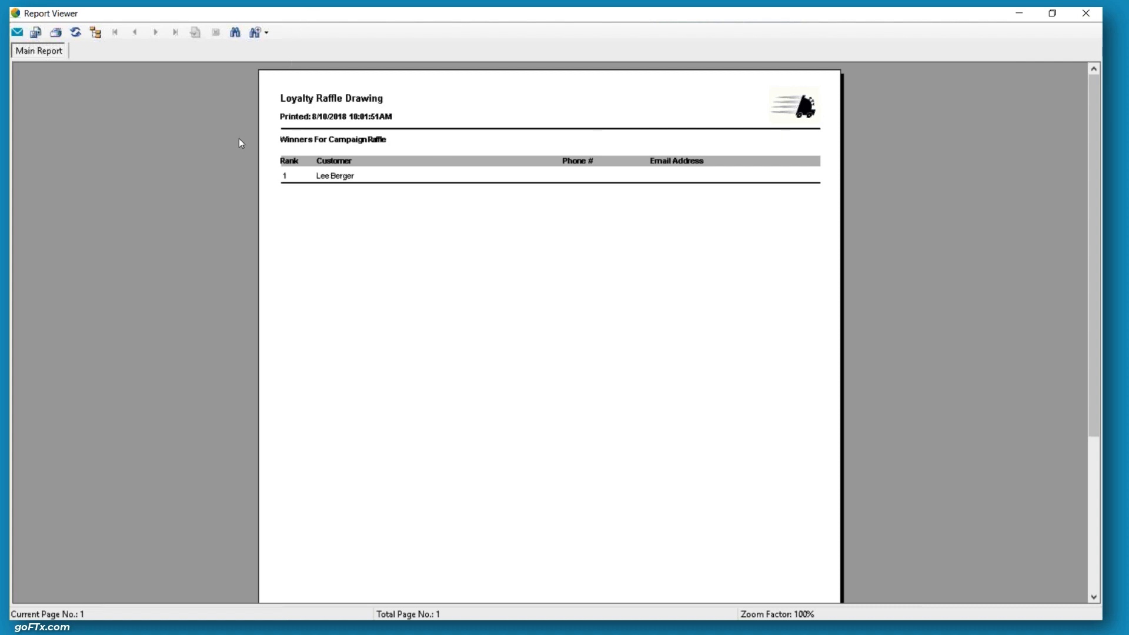
{"action": "key", "text": "alt+F4"}
{"action": "left_click", "coordinate": [617, 85]}
{"action": "key", "text": "super+Down"}
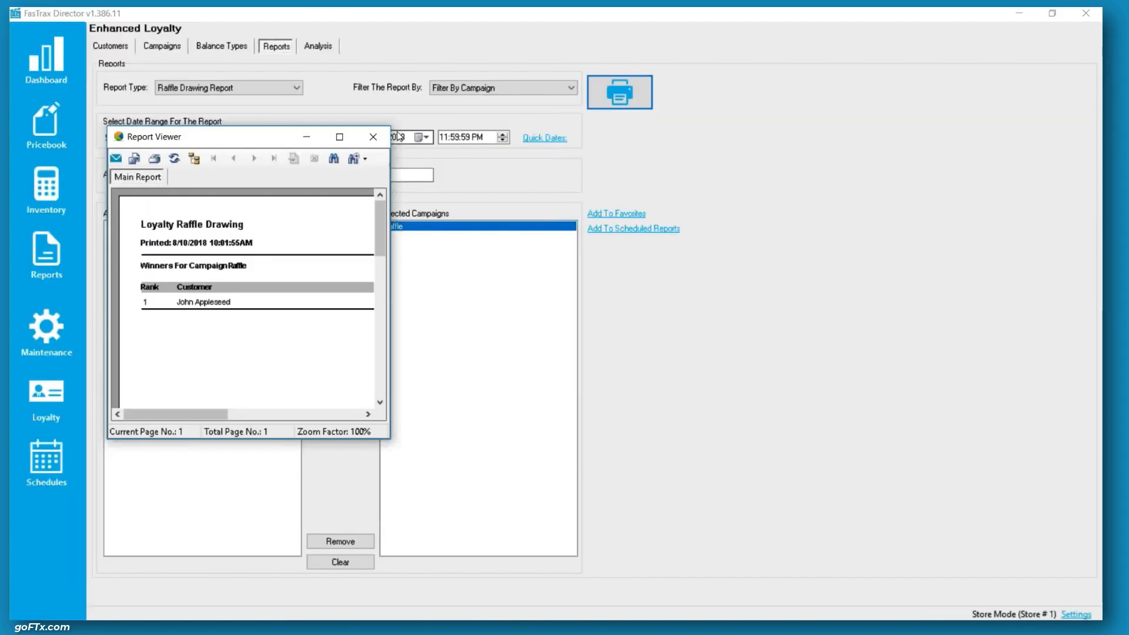
{"action": "key", "text": "alt+F4"}
{"action": "left_click", "coordinate": [603, 94]}
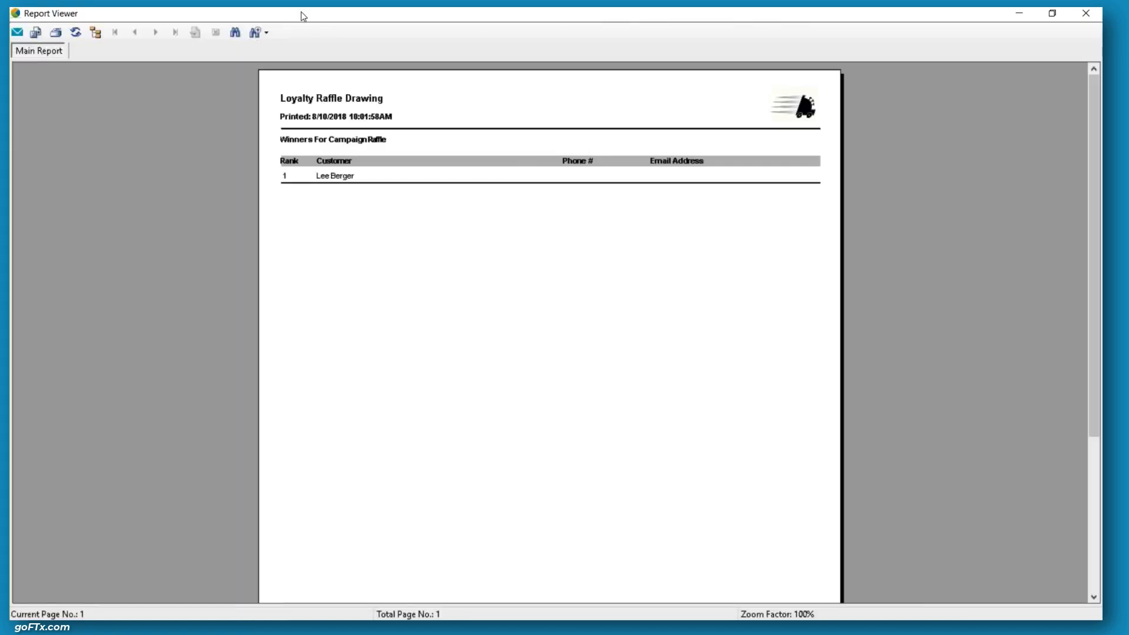
{"action": "key", "text": "alt+F4"}
{"action": "left_click", "coordinate": [615, 97]}
{"action": "key", "text": "super+Down"}
{"action": "left_click", "coordinate": [338, 119]}
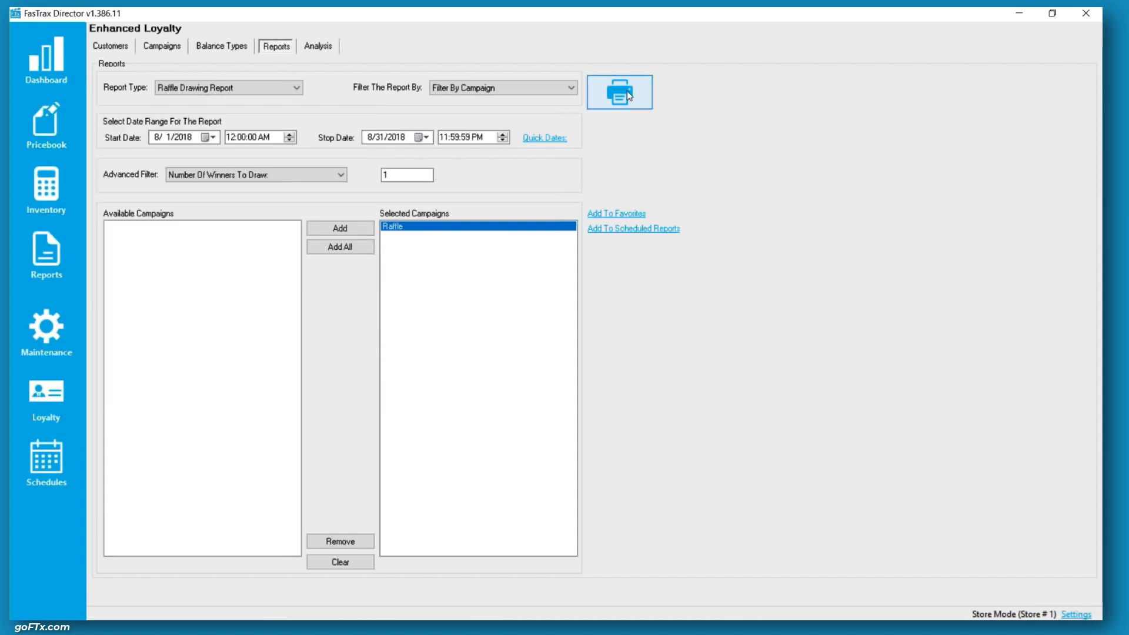
{"action": "left_click", "coordinate": [627, 92]}
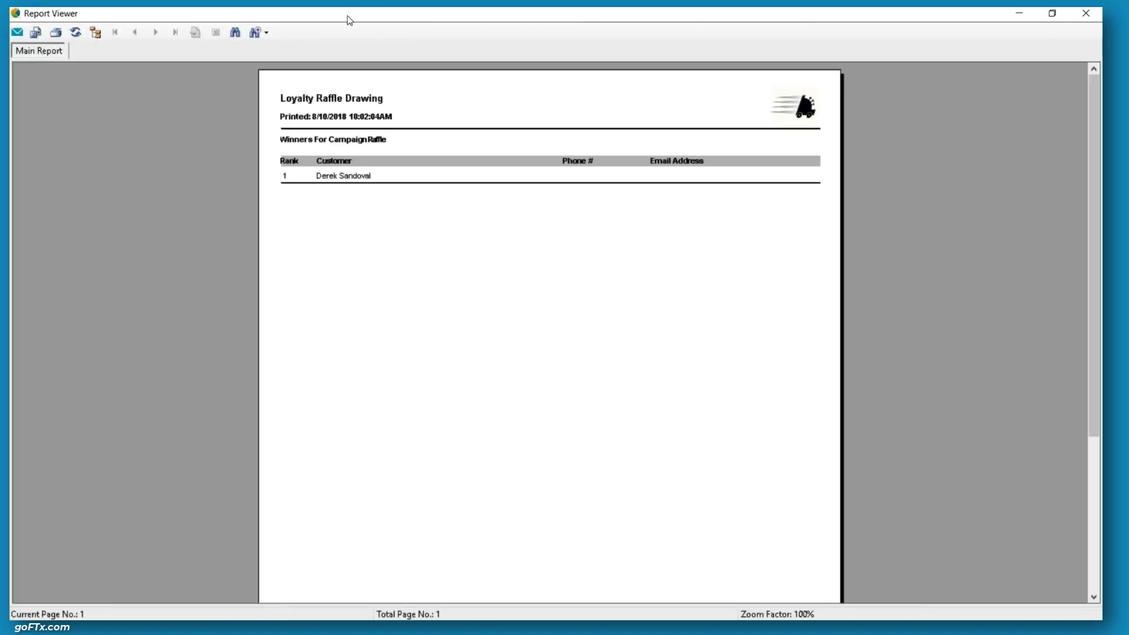
{"action": "key", "text": "super+Down"}
{"action": "key", "text": "alt+F4"}
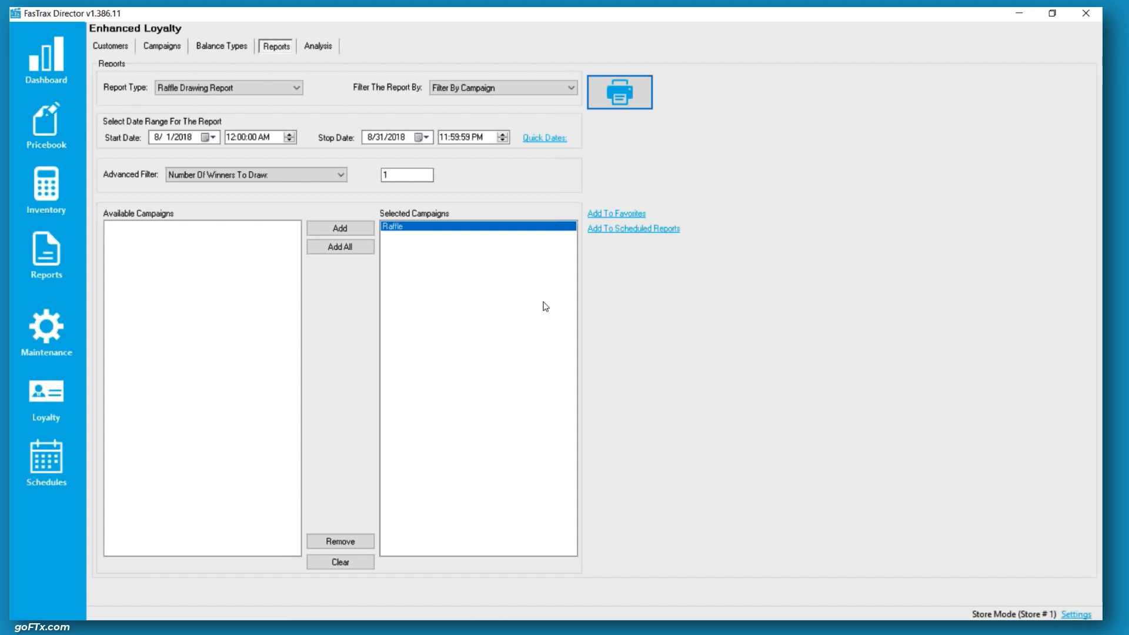
Set the number of winners to draw to 3 and generate the raffle drawing report repeatedly
{"action": "double_click", "coordinate": [417, 175]}
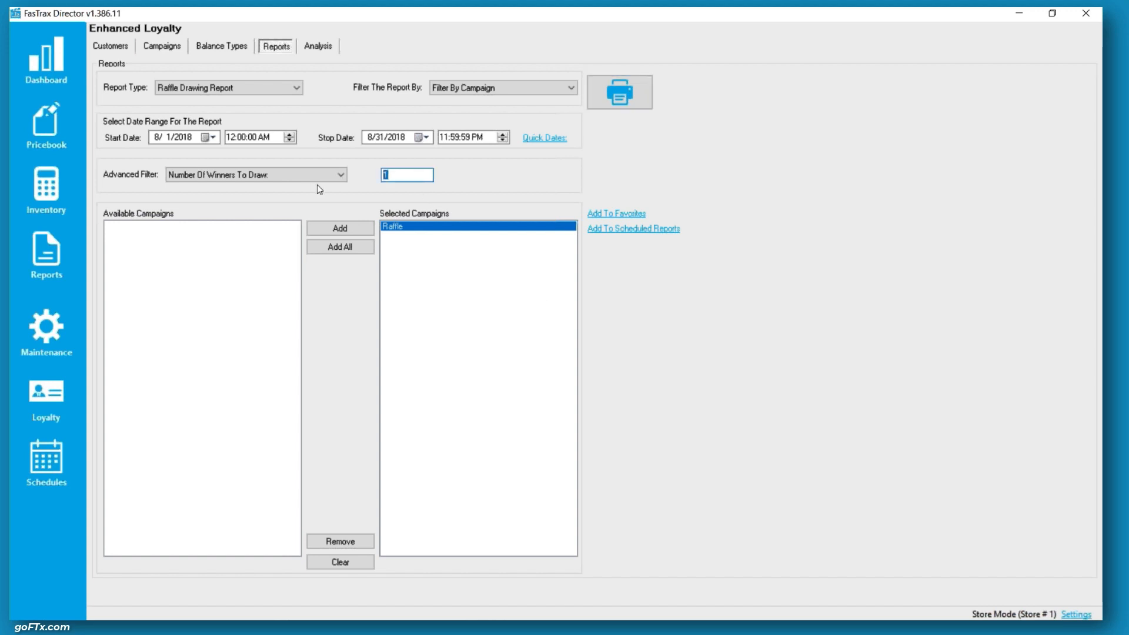
{"action": "type", "text": "3"}
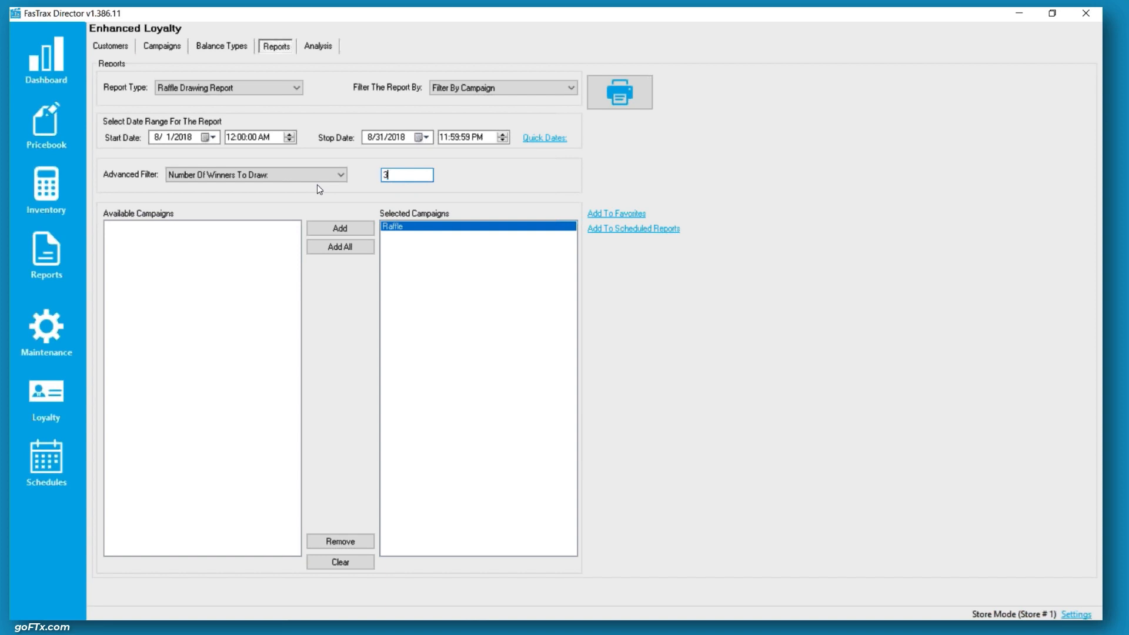
{"action": "left_click", "coordinate": [620, 92]}
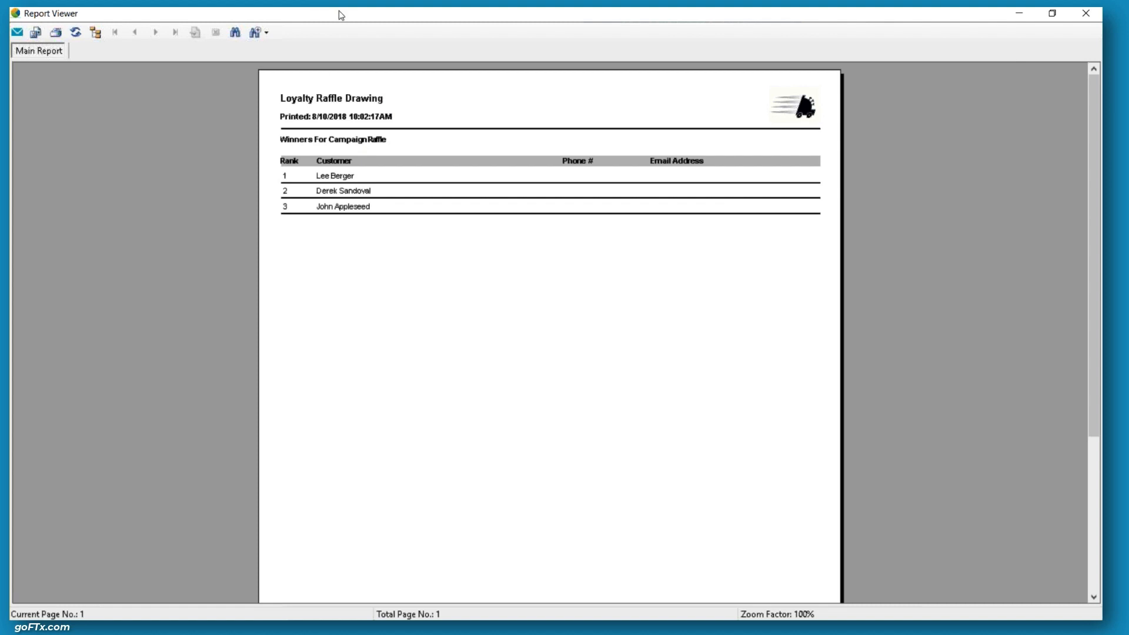
{"action": "key", "text": "alt+F4"}
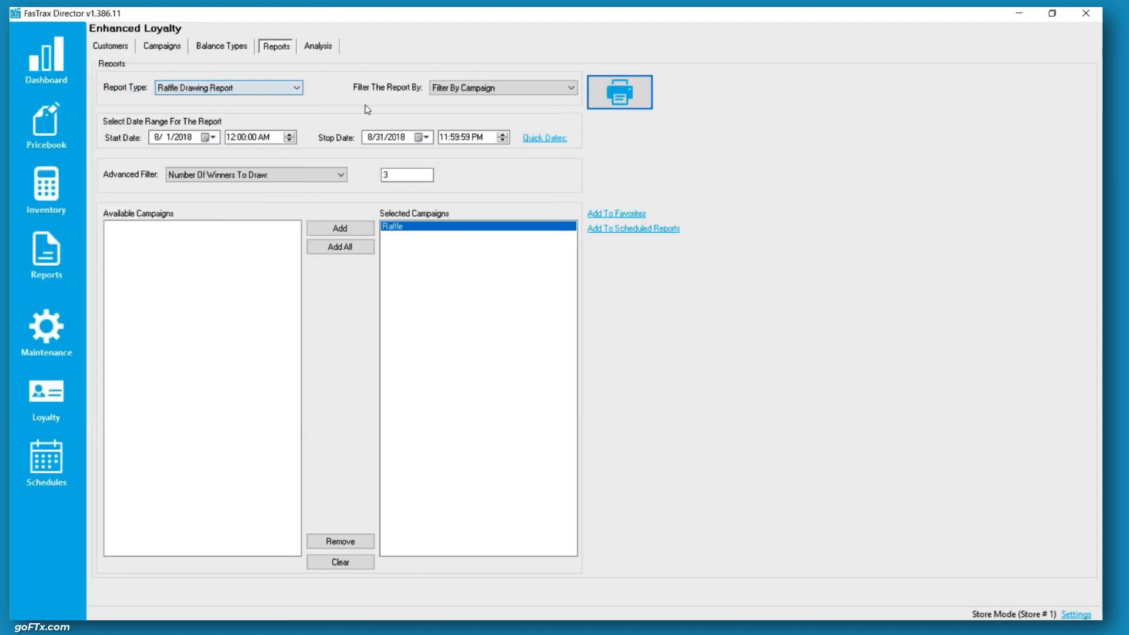
{"action": "left_click", "coordinate": [627, 101]}
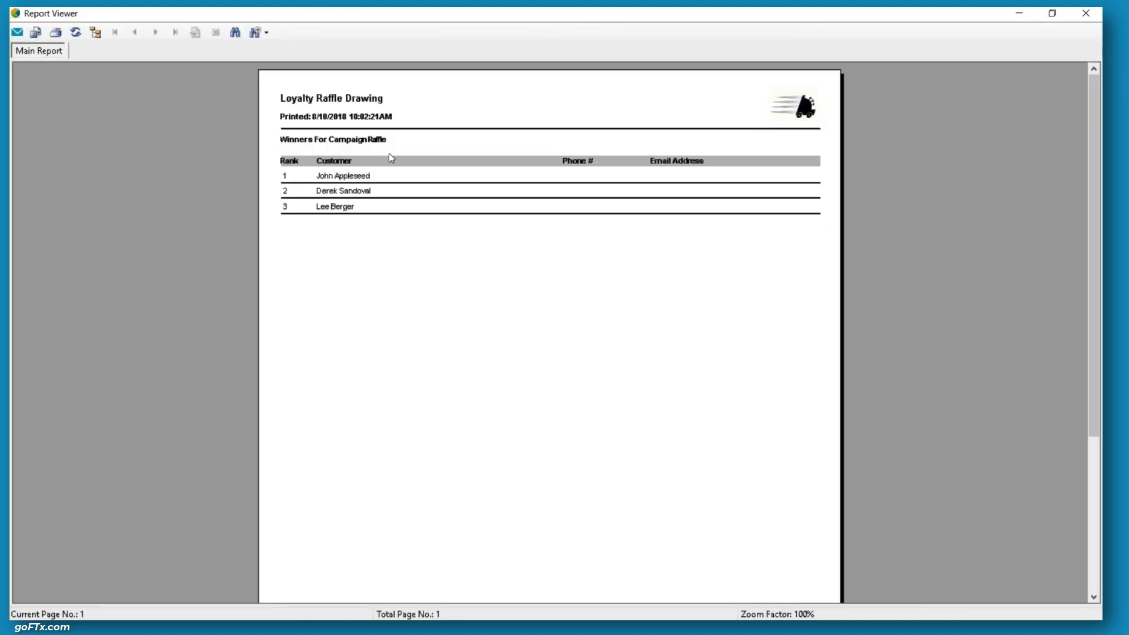
{"action": "key", "text": "alt+F4"}
{"action": "left_click", "coordinate": [622, 94]}
{"action": "key", "text": "super+Down"}
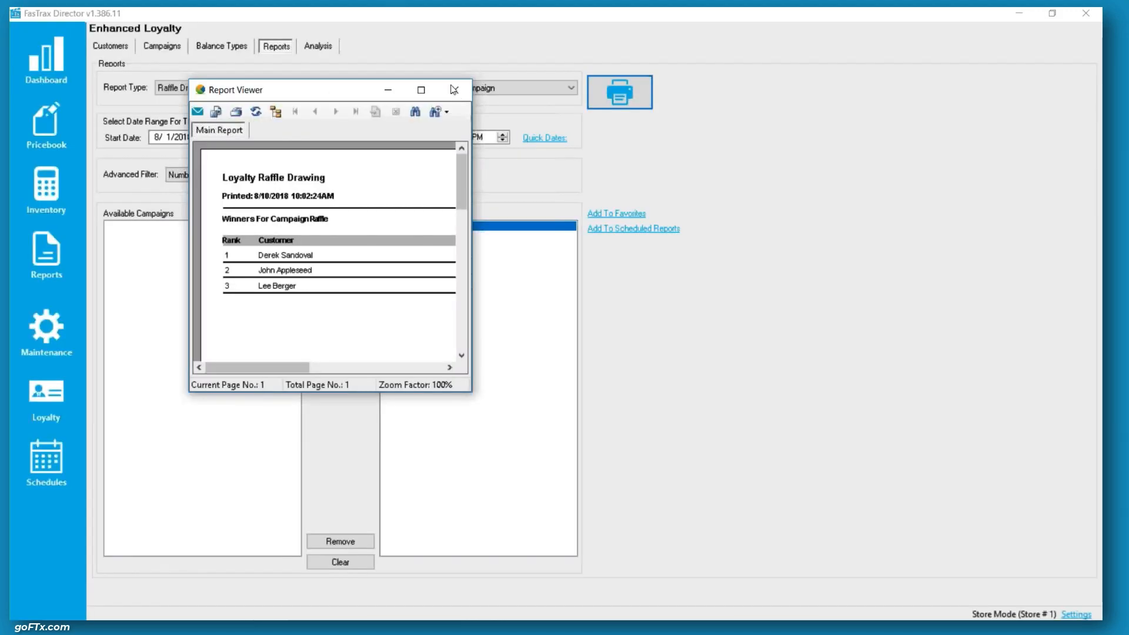
{"action": "left_click", "coordinate": [454, 90]}
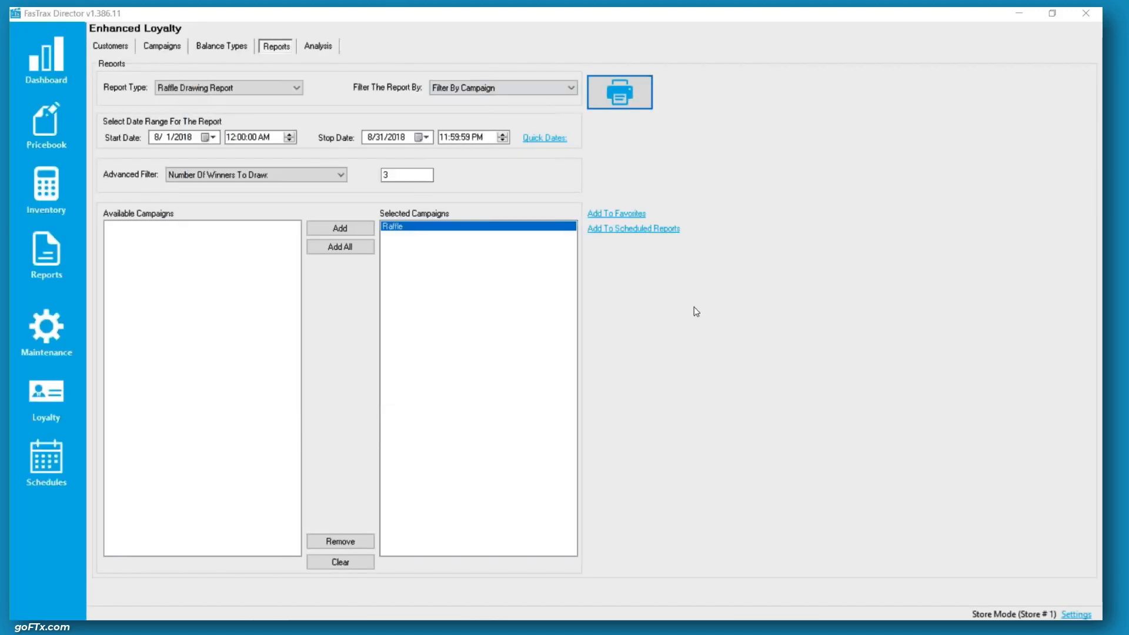
Switch the report type to Campaign Activity Summary Report, generate it, and close the viewer
{"action": "left_click", "coordinate": [255, 90]}
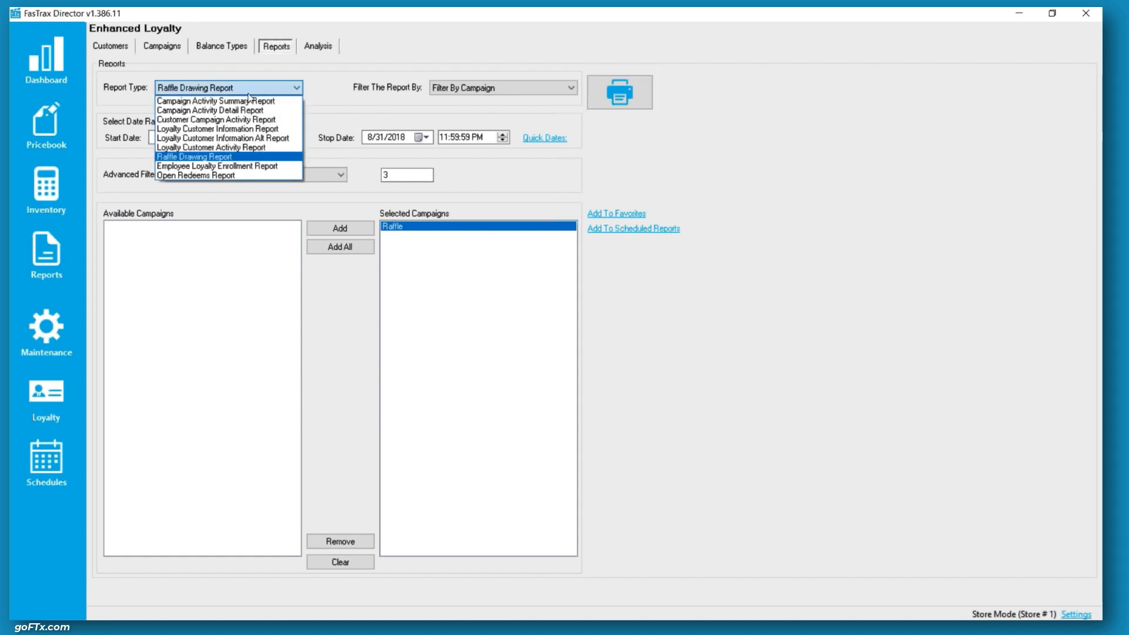
{"action": "left_click", "coordinate": [237, 100]}
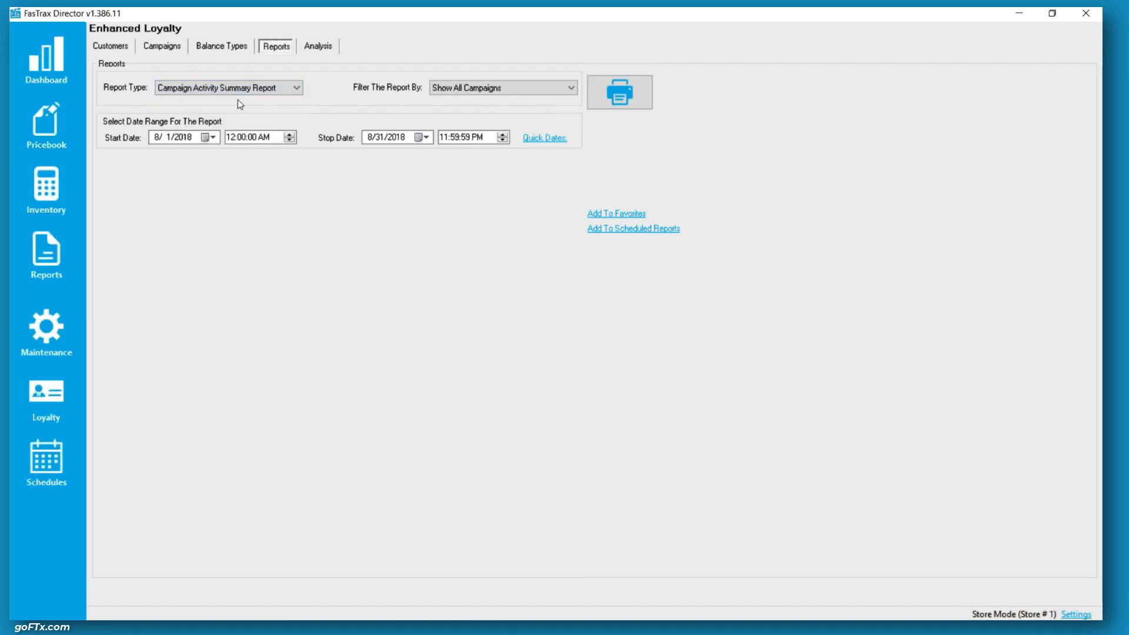
{"action": "left_click", "coordinate": [637, 98]}
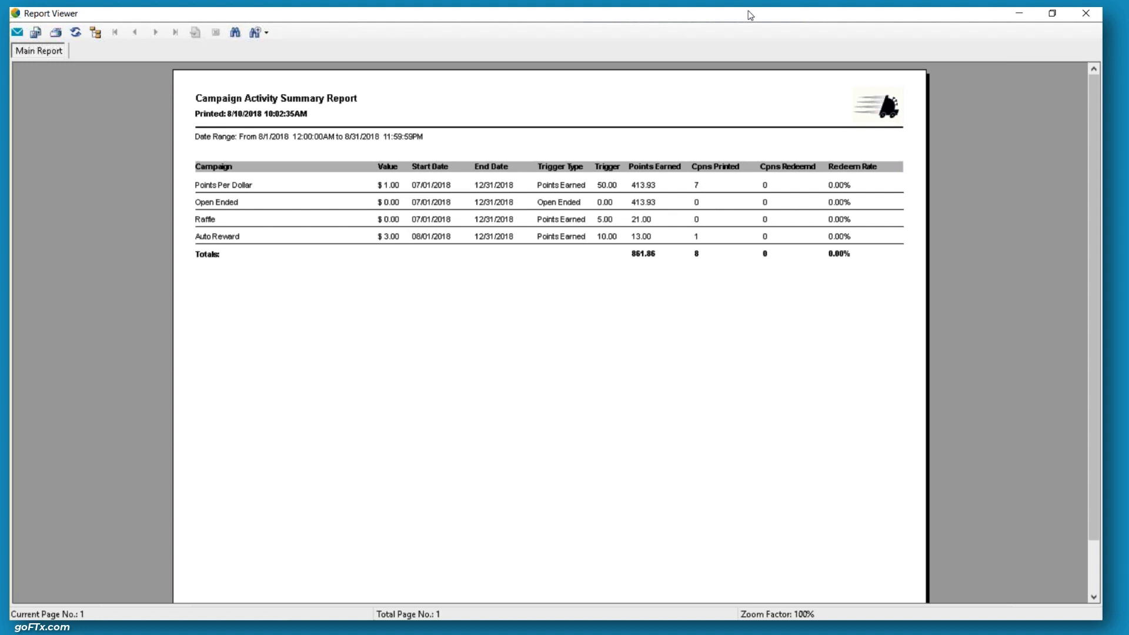
{"action": "key", "text": "alt+F4"}
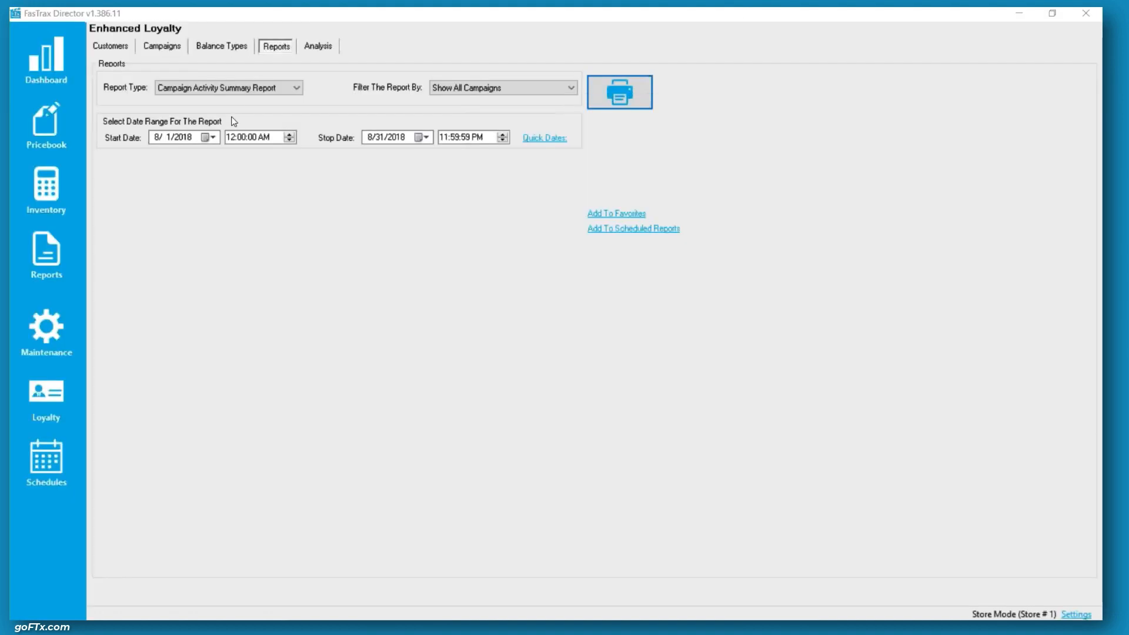
Generate the Campaign Activity Detail Report for all campaigns and close the viewer
{"action": "left_click", "coordinate": [233, 91]}
{"action": "left_click", "coordinate": [216, 101]}
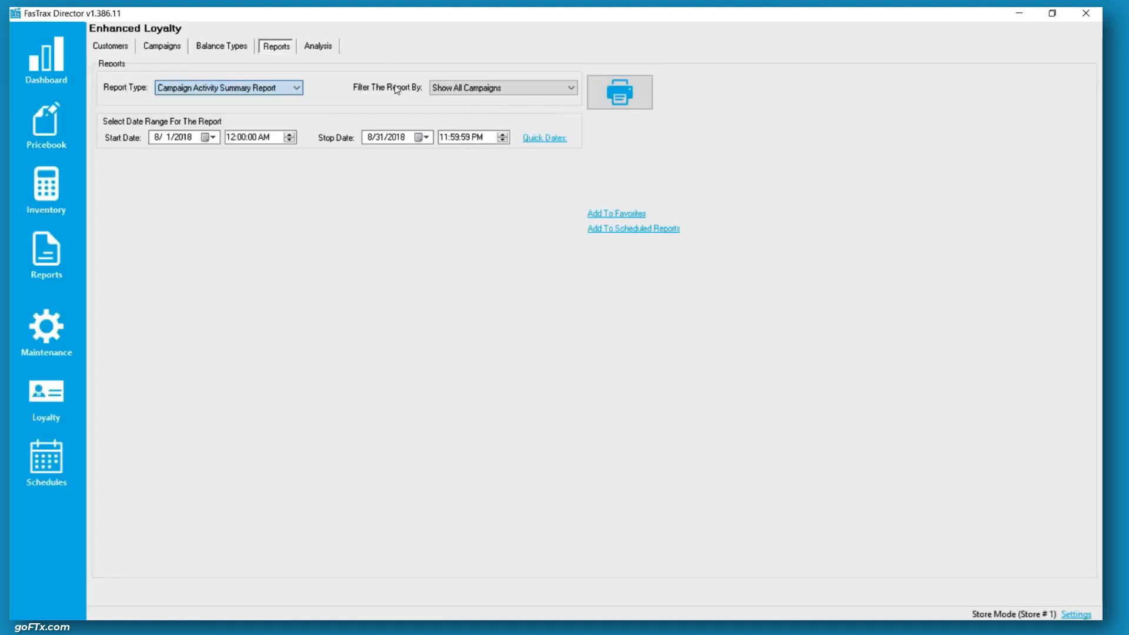
{"action": "left_click", "coordinate": [454, 90]}
{"action": "left_click", "coordinate": [475, 110]}
{"action": "left_click", "coordinate": [271, 89]}
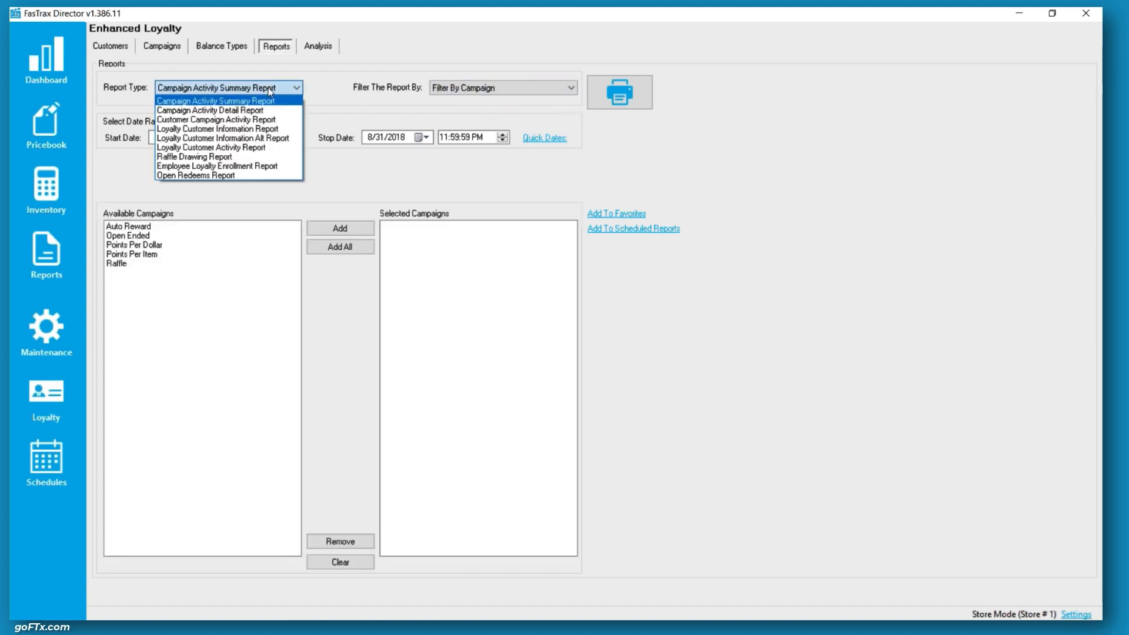
{"action": "left_click", "coordinate": [244, 109]}
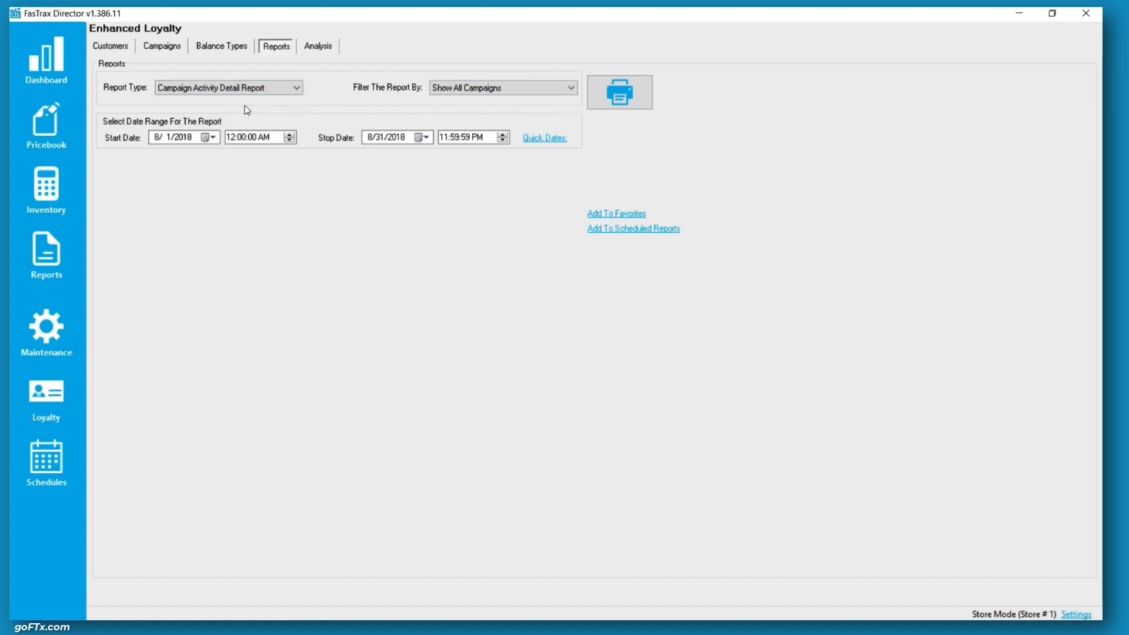
{"action": "left_click", "coordinate": [600, 95]}
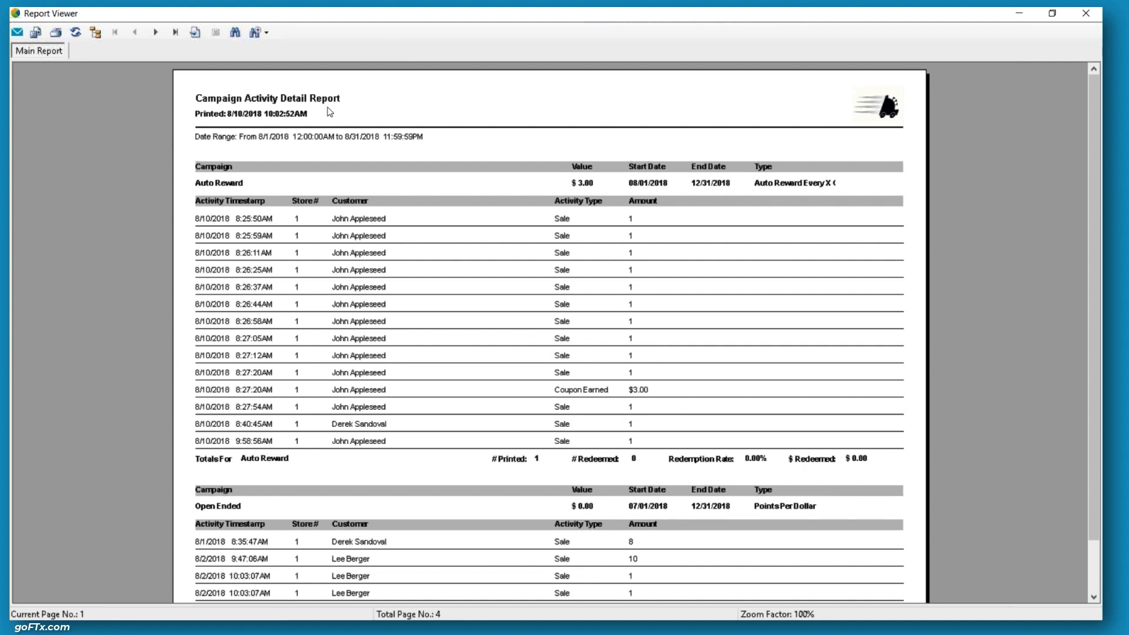
{"action": "key", "text": "super+Down"}
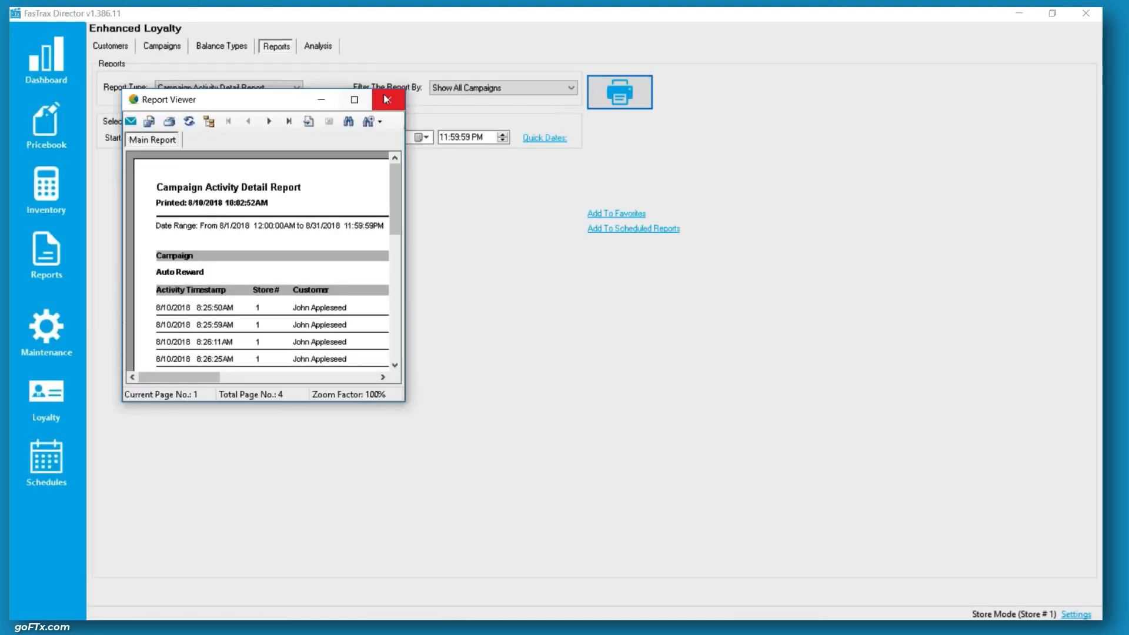
{"action": "left_click", "coordinate": [385, 98]}
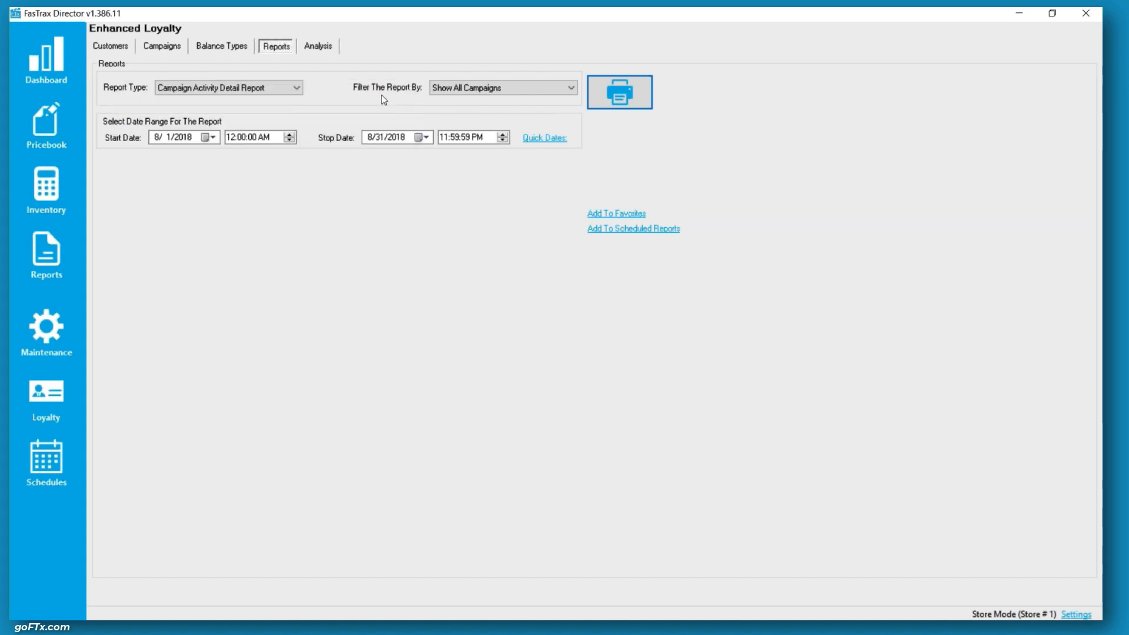
Generate the Customer Campaign Activity Report for all customers, page through it to the last page, and close it
{"action": "left_click", "coordinate": [473, 88]}
{"action": "left_click", "coordinate": [285, 99]}
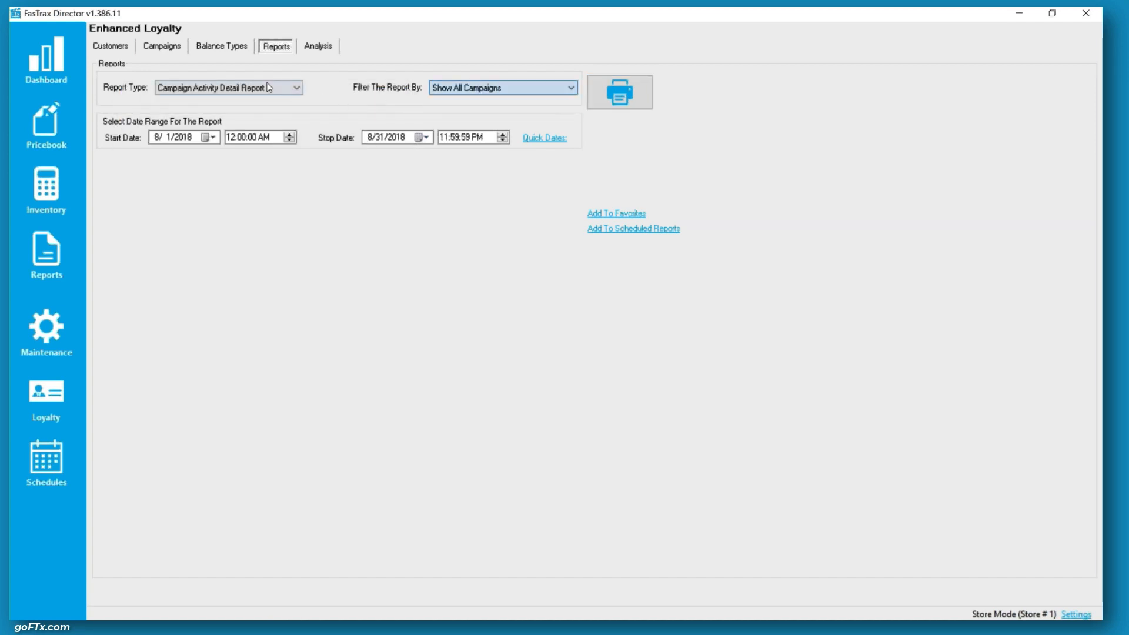
{"action": "left_click", "coordinate": [271, 88]}
{"action": "left_click", "coordinate": [244, 120]}
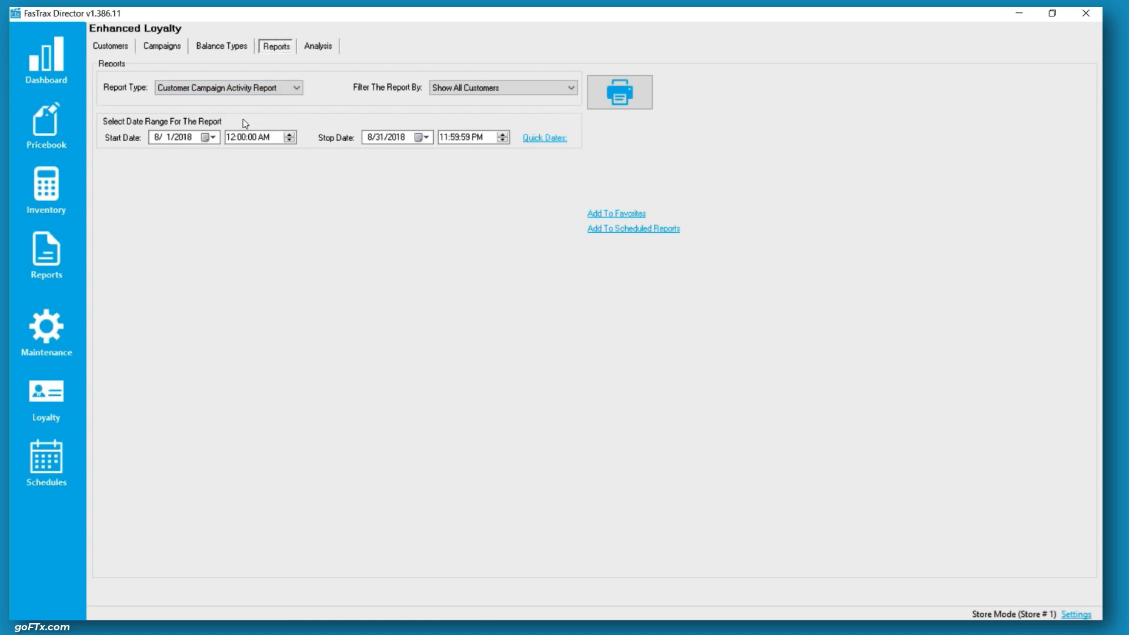
{"action": "left_click", "coordinate": [493, 90]}
{"action": "left_click", "coordinate": [479, 110]}
{"action": "left_click", "coordinate": [491, 89]}
{"action": "left_click", "coordinate": [492, 101]}
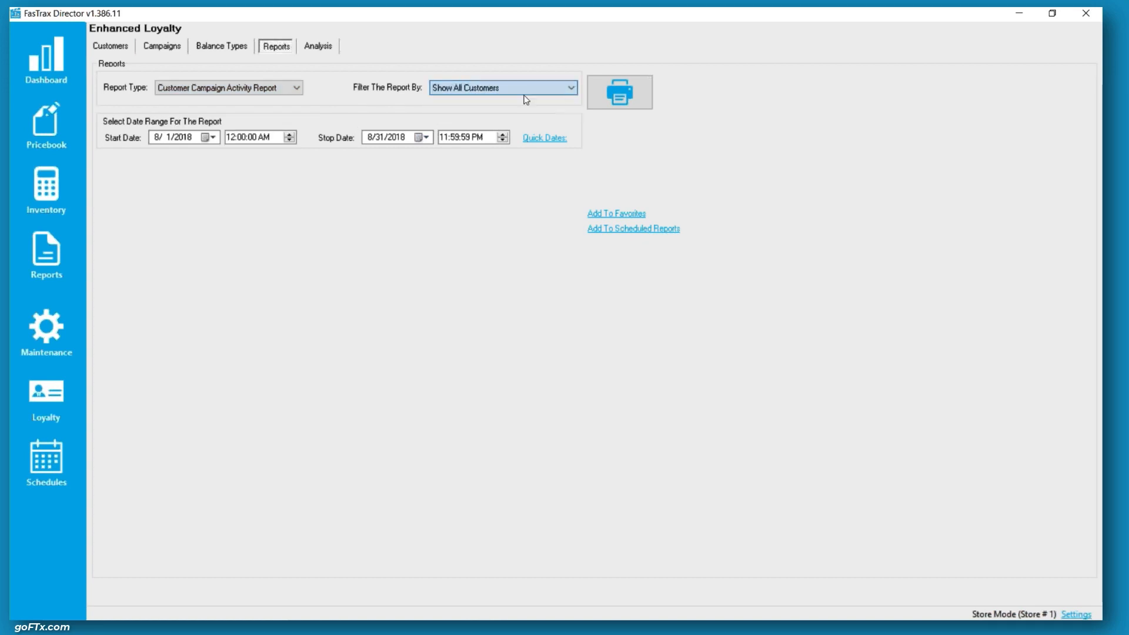
{"action": "left_click", "coordinate": [620, 94]}
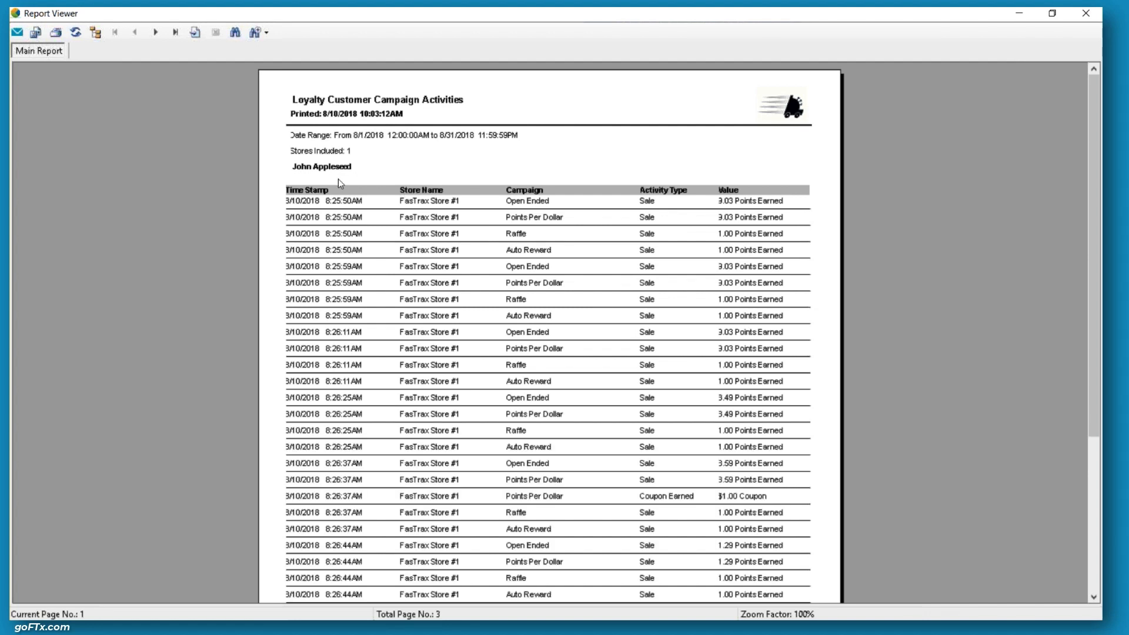
{"action": "left_click", "coordinate": [155, 32]}
{"action": "left_click", "coordinate": [155, 31]}
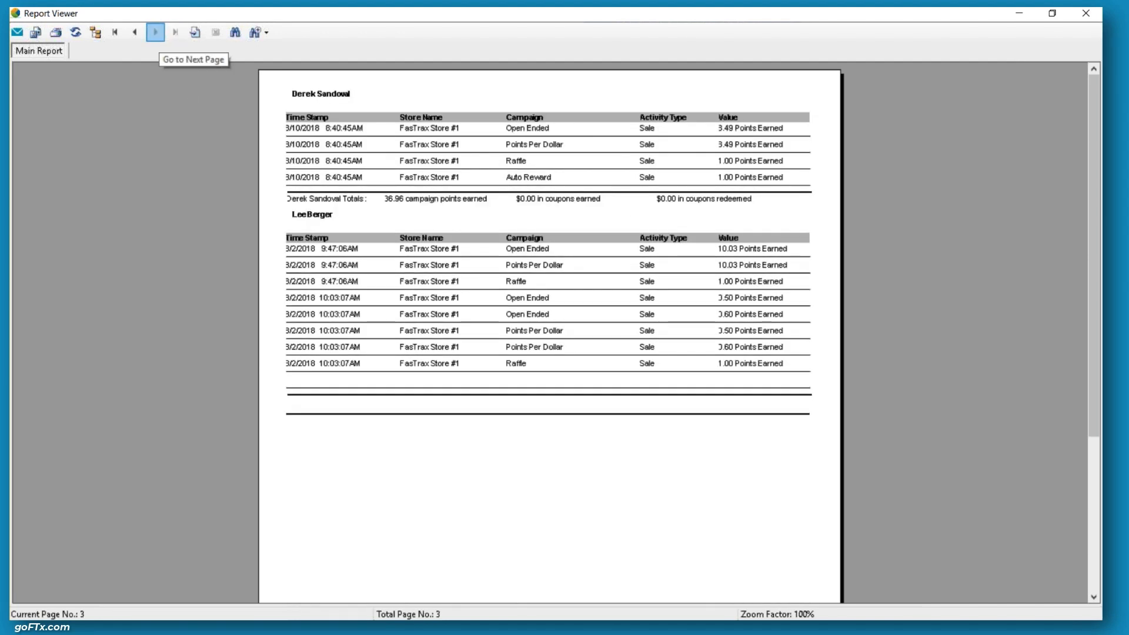
{"action": "double_click", "coordinate": [735, 15]}
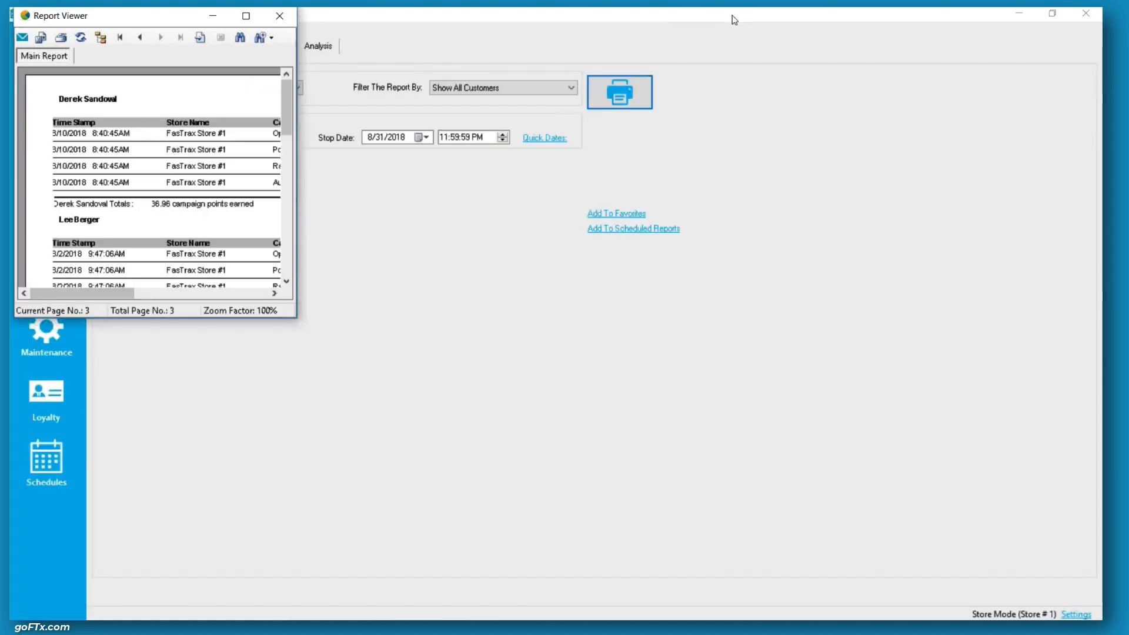
{"action": "left_click", "coordinate": [292, 15]}
Generate the Loyalty Customer Information Report filtered to show all customers
{"action": "left_click", "coordinate": [276, 85]}
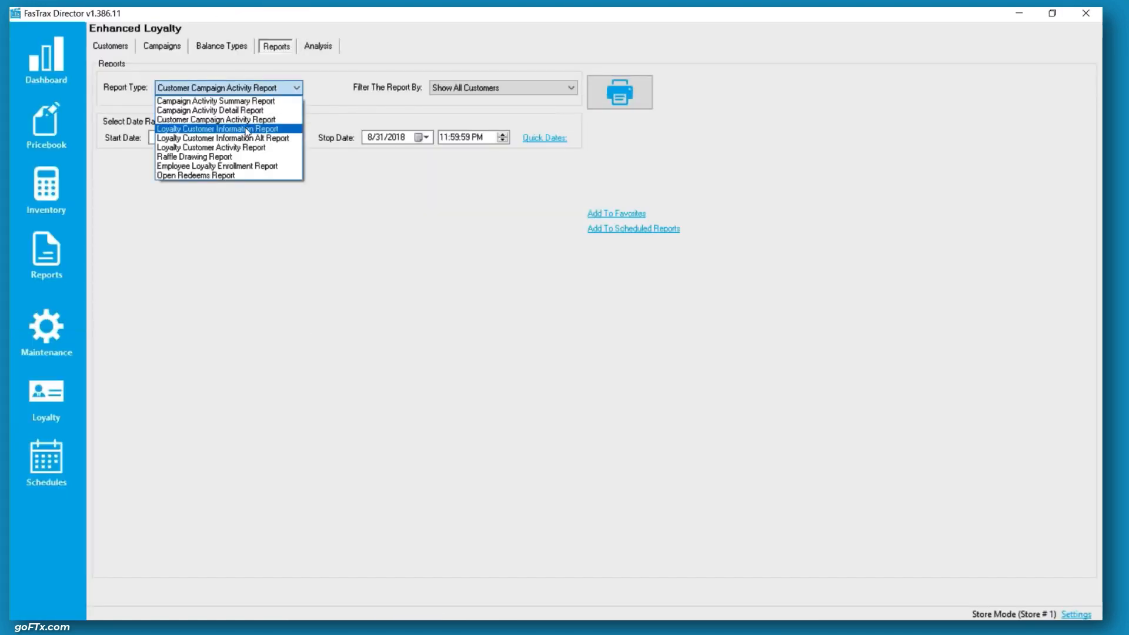
{"action": "left_click", "coordinate": [247, 129]}
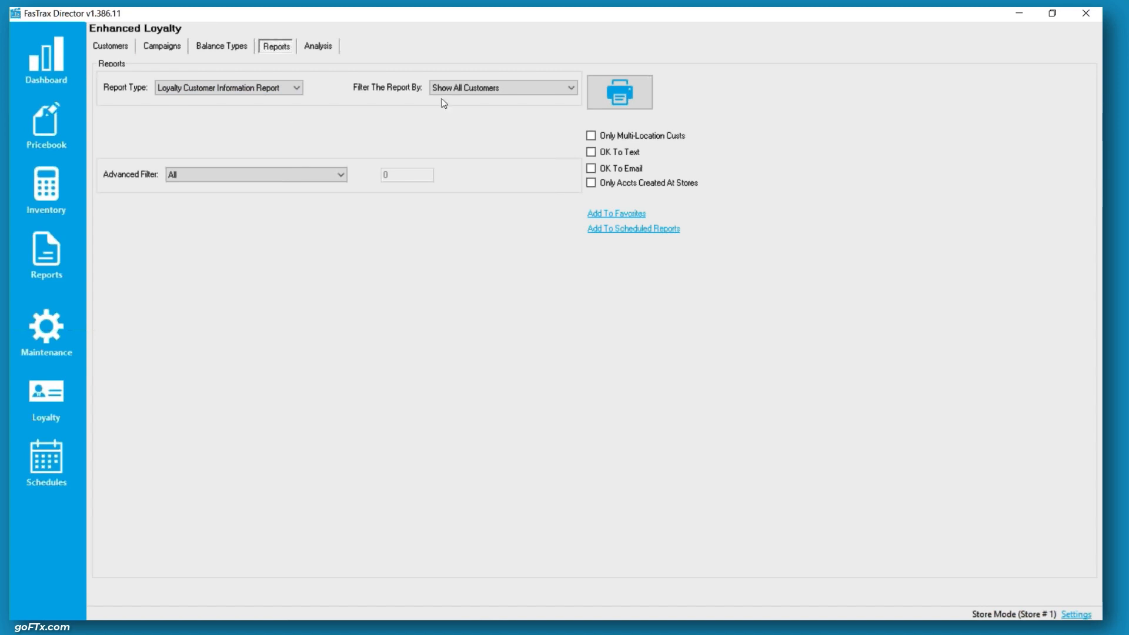
{"action": "left_click", "coordinate": [489, 89]}
{"action": "left_click", "coordinate": [471, 109]}
{"action": "left_click", "coordinate": [476, 88]}
{"action": "left_click", "coordinate": [476, 101]}
{"action": "left_click", "coordinate": [620, 92]}
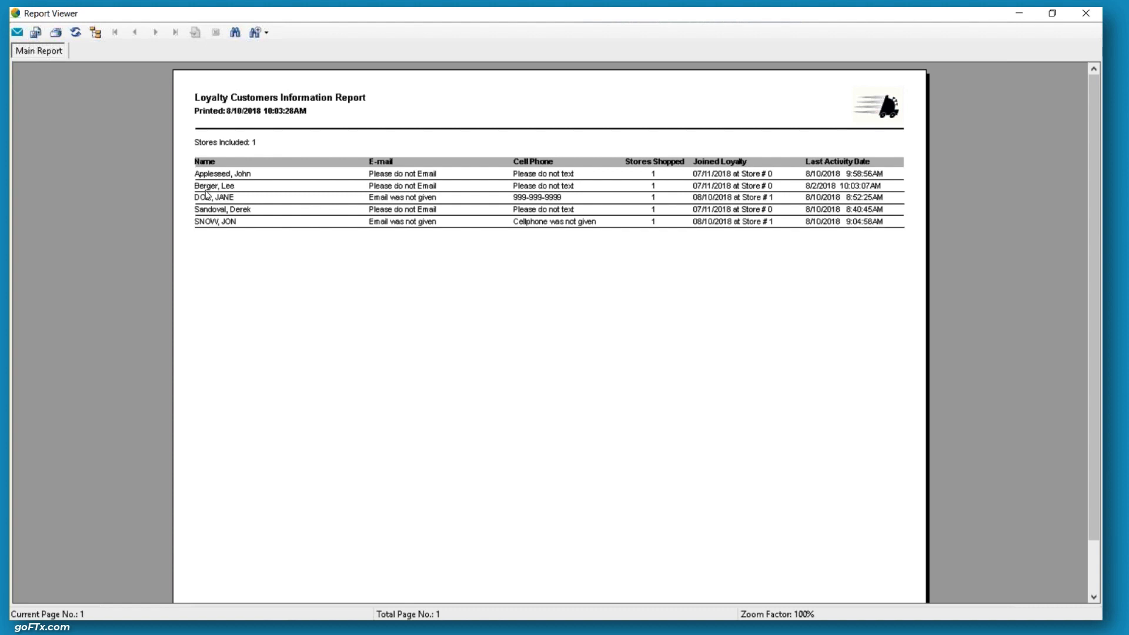
Open the report export dialog to review the available save-as file types, cancel it, and close the report viewer
{"action": "left_click", "coordinate": [35, 33]}
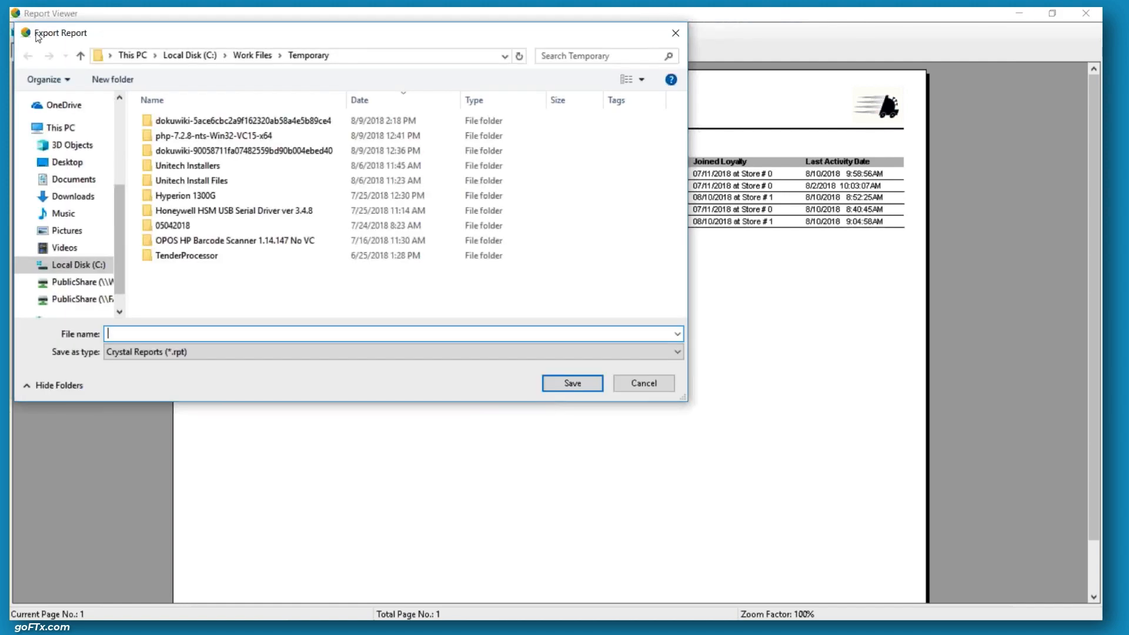
{"action": "left_click", "coordinate": [181, 351]}
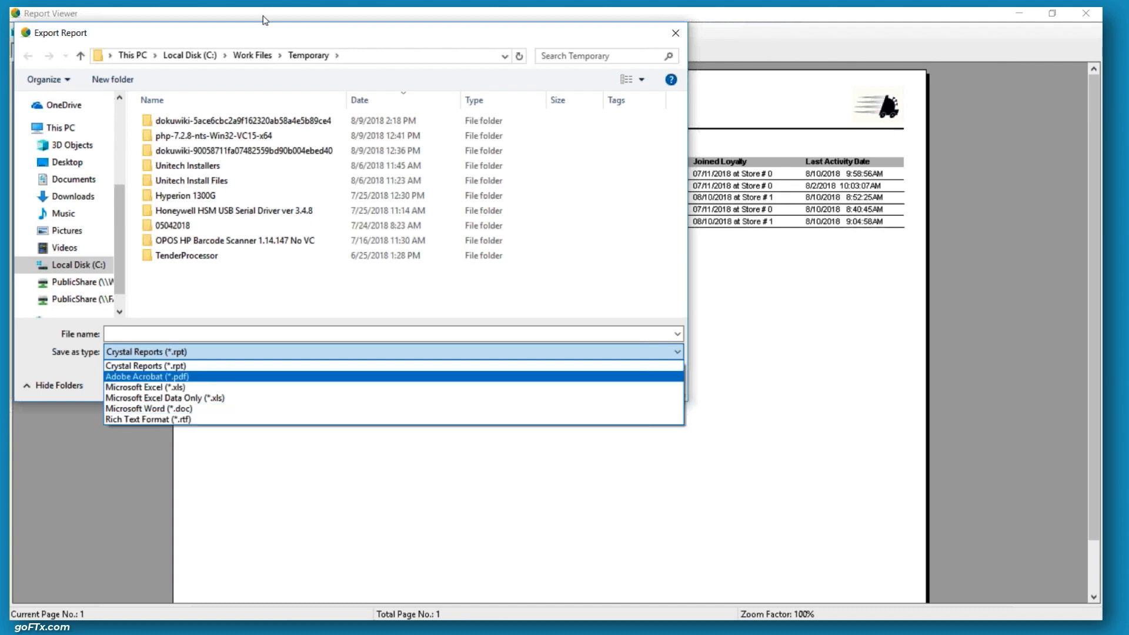
{"action": "left_click", "coordinate": [257, 34]}
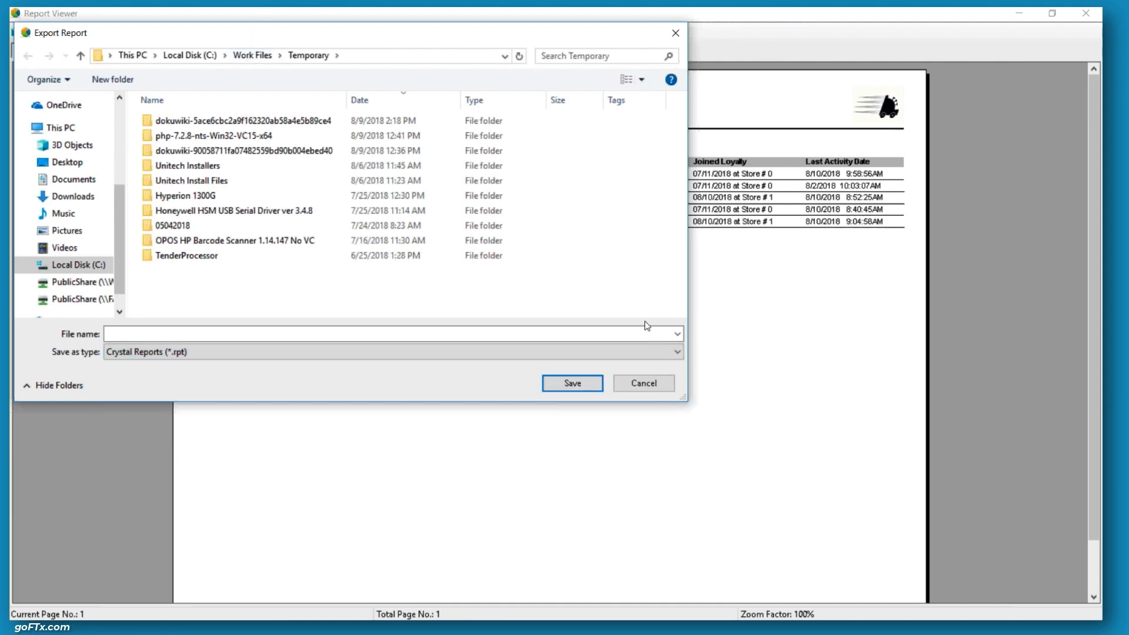
{"action": "left_click", "coordinate": [644, 384]}
{"action": "double_click", "coordinate": [746, 18]}
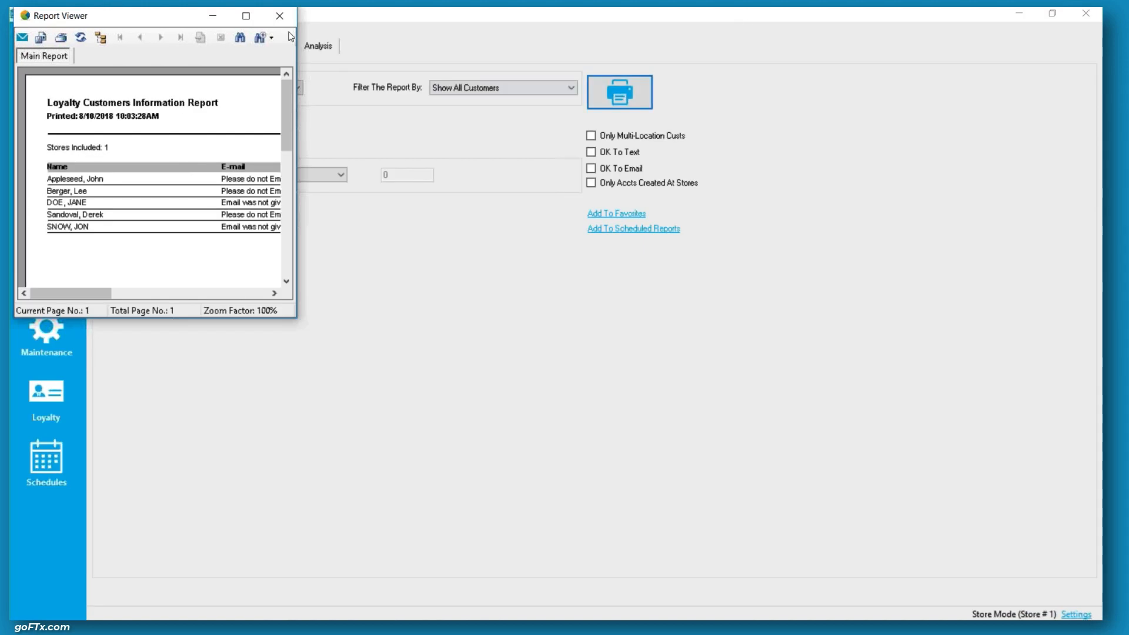
{"action": "left_click", "coordinate": [288, 11]}
Generate the Loyalty Customer Information Alt Report and close the viewer
{"action": "left_click", "coordinate": [243, 88]}
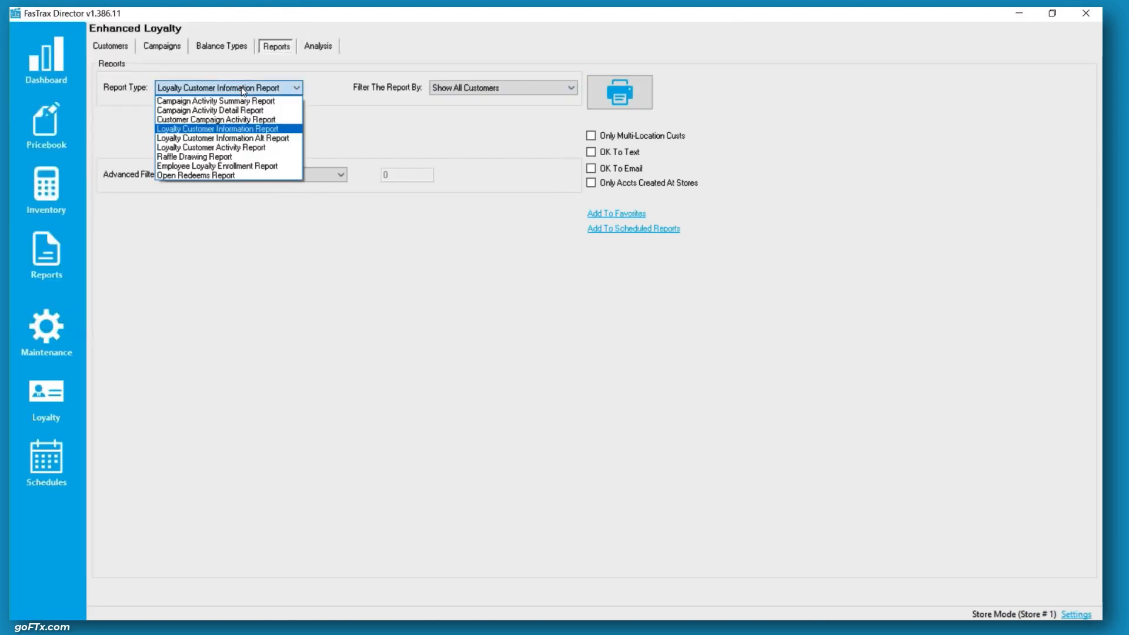
{"action": "left_click", "coordinate": [247, 139]}
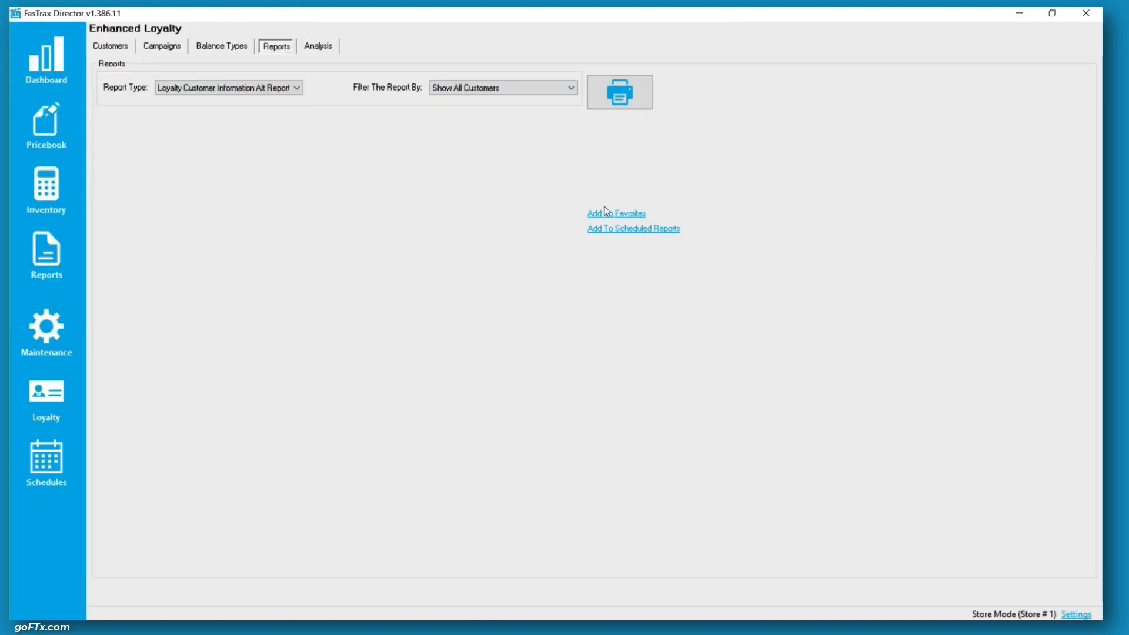
{"action": "left_click", "coordinate": [630, 95]}
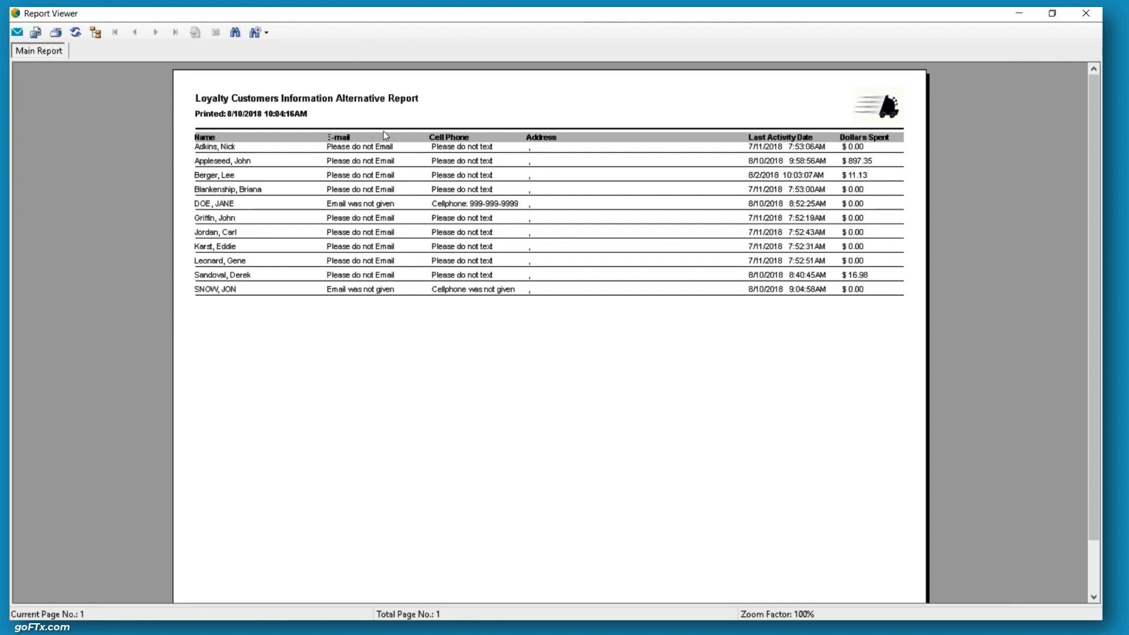
{"action": "key", "text": "alt+F4"}
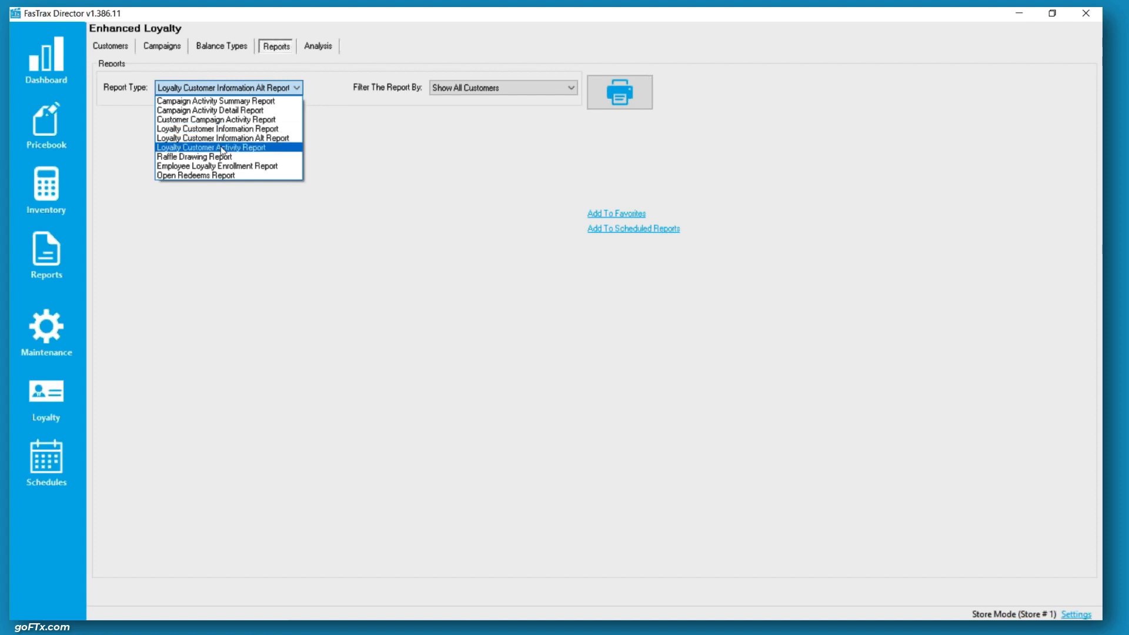
Generate the Loyalty Customer Activity Report for 8/1/2018 to 8/31/2018 and close the viewer
{"action": "left_click", "coordinate": [222, 148]}
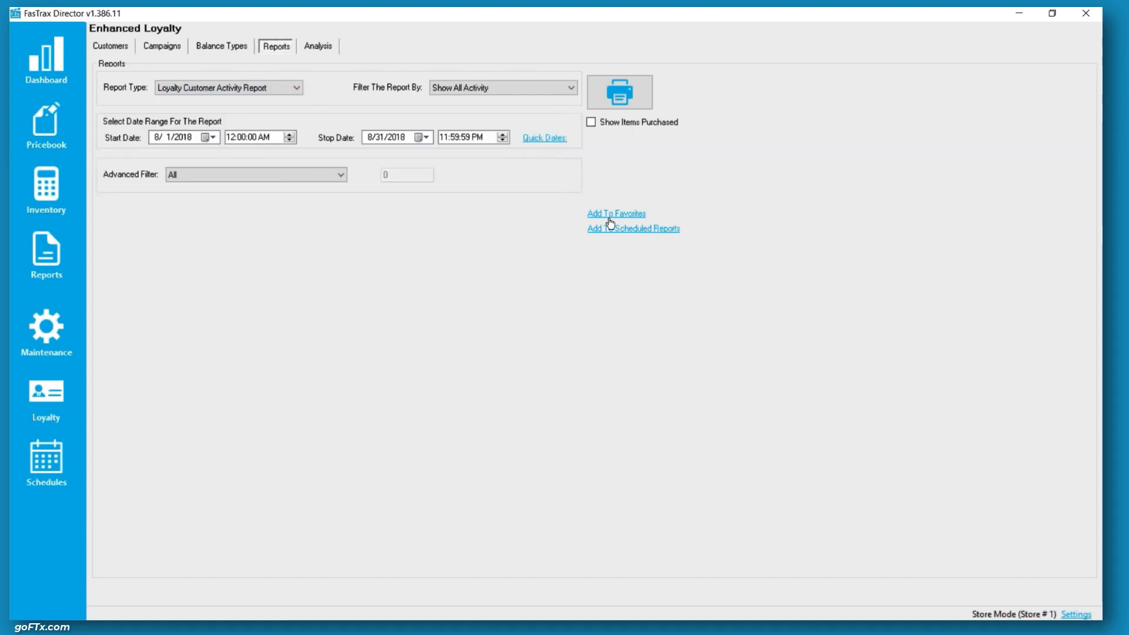
{"action": "left_click", "coordinate": [647, 93]}
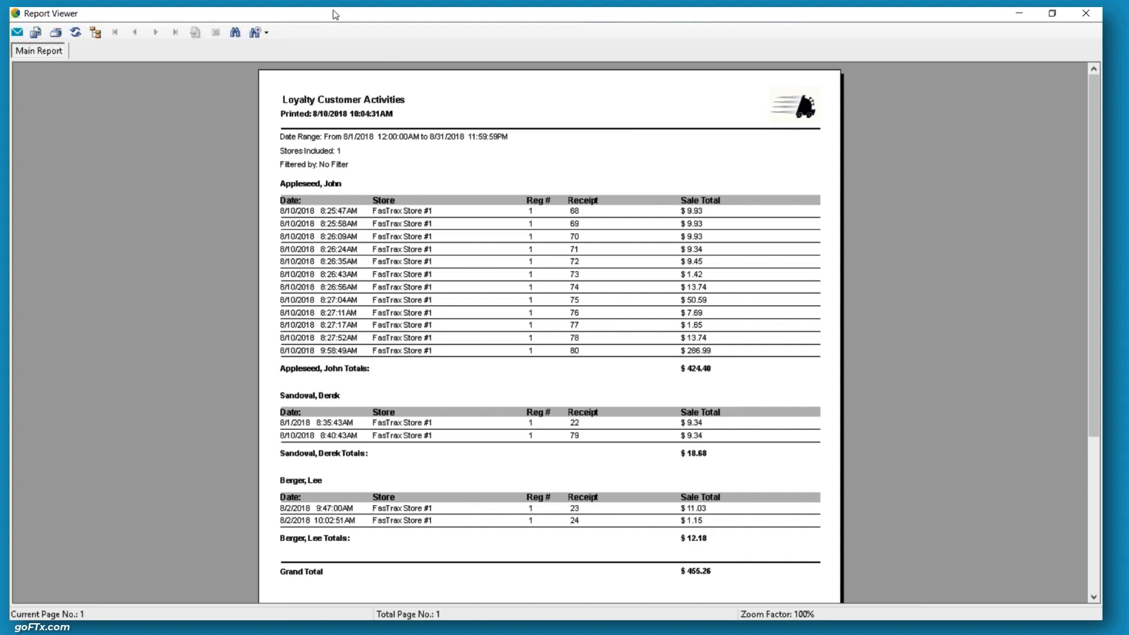
{"action": "left_click_drag", "start_coordinate": [333, 11], "coordinate": [257, 73]}
{"action": "left_click", "coordinate": [385, 73]}
Generate the Employee Loyalty Enrollment Report for the same date range and close the viewer
{"action": "left_click", "coordinate": [236, 88]}
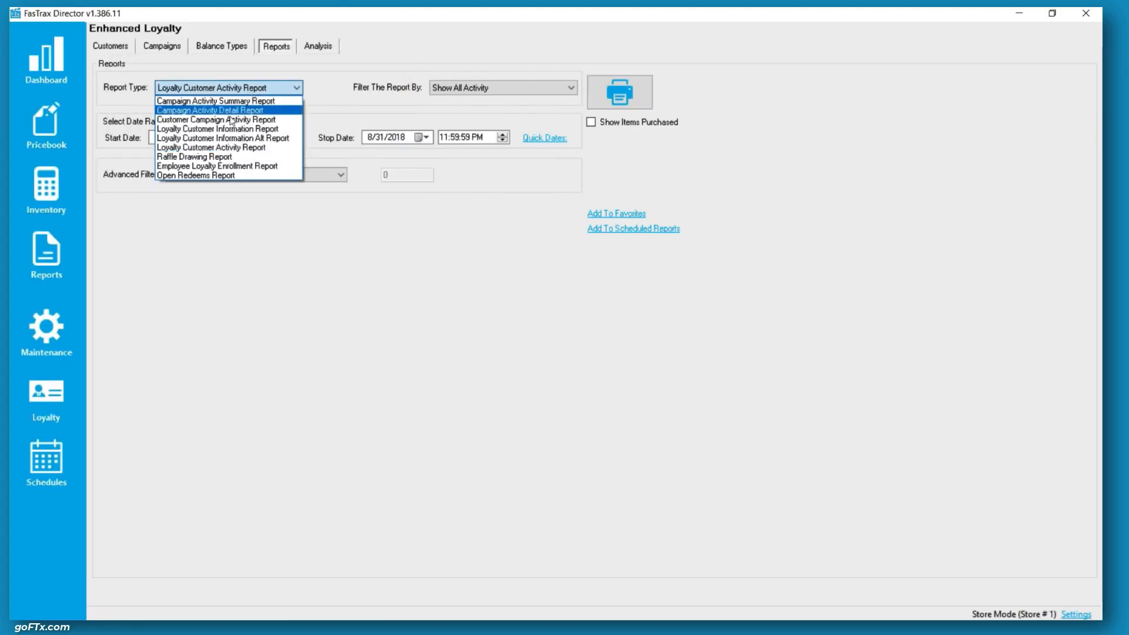
{"action": "left_click", "coordinate": [218, 167]}
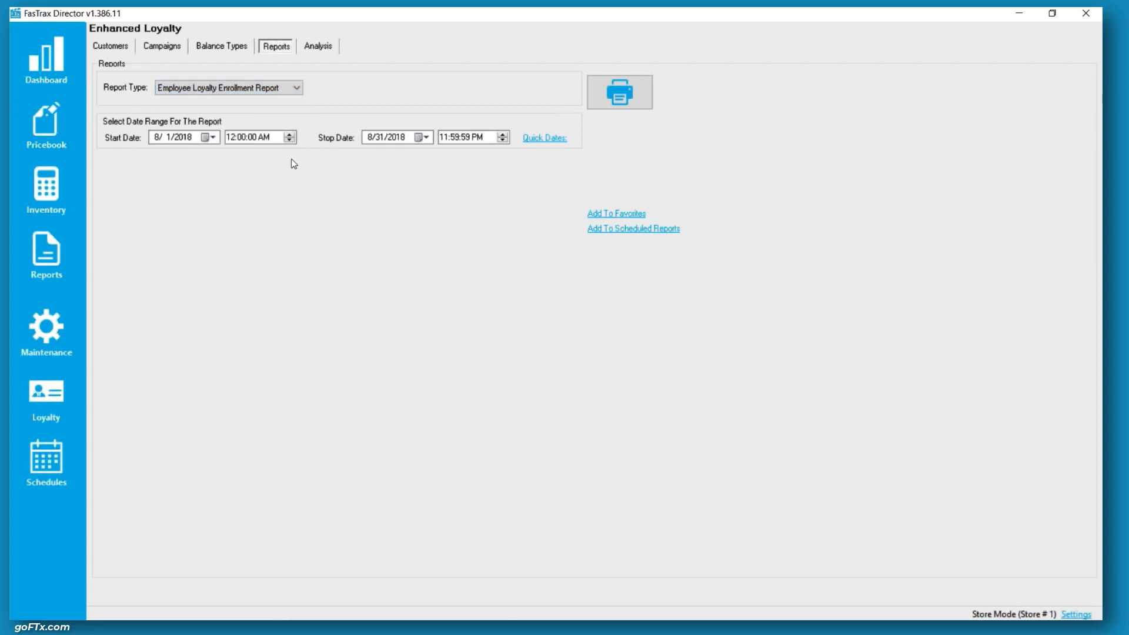
{"action": "left_click", "coordinate": [622, 97]}
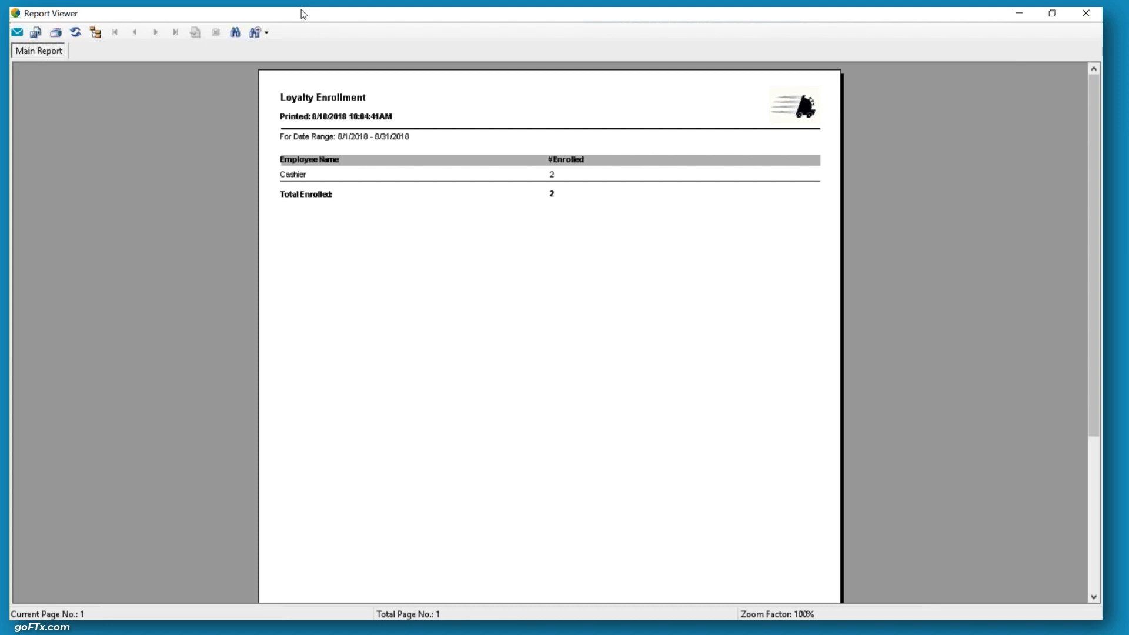
{"action": "double_click", "coordinate": [338, 14]}
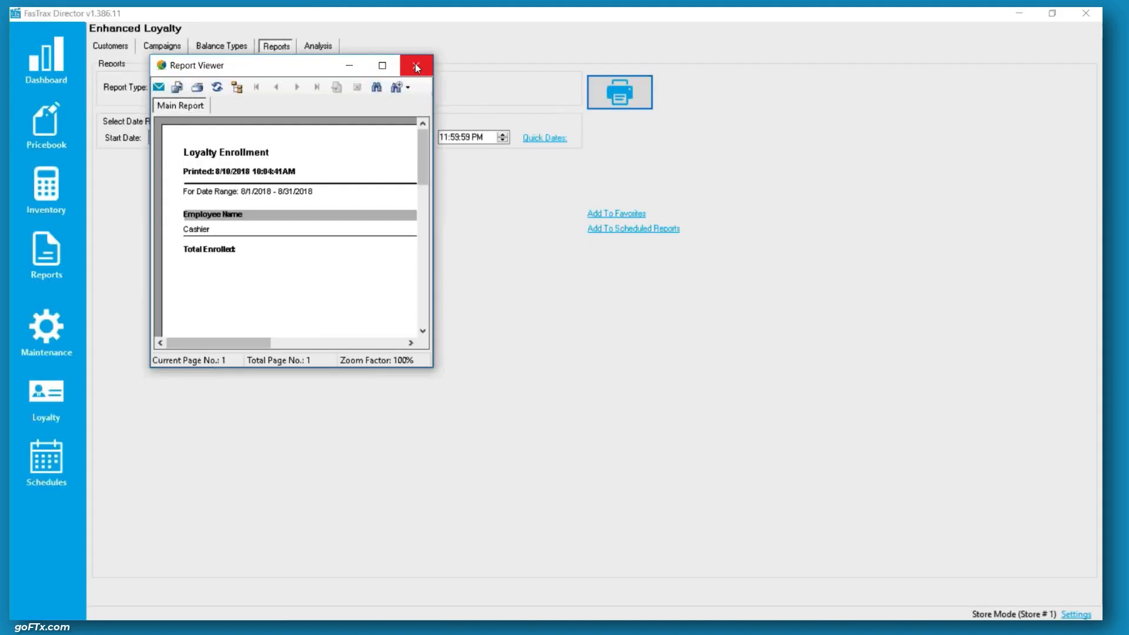
{"action": "left_click", "coordinate": [416, 66]}
Generate the Open Redeems Report for all campaigns and close the viewer
{"action": "left_click", "coordinate": [246, 84]}
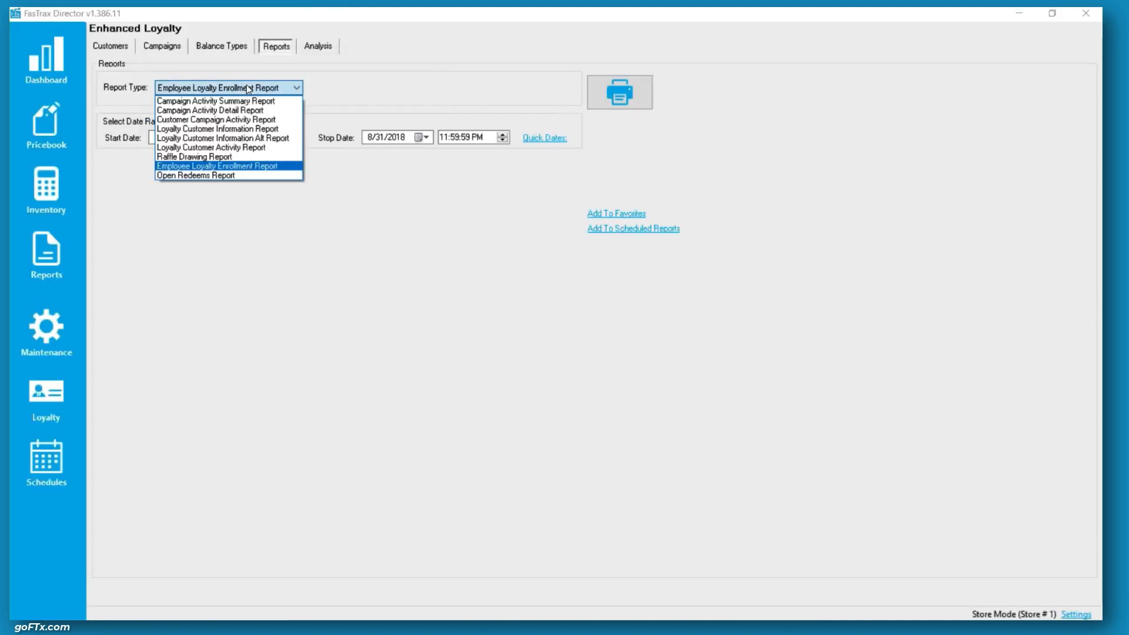
{"action": "left_click", "coordinate": [205, 176]}
{"action": "left_click", "coordinate": [606, 99]}
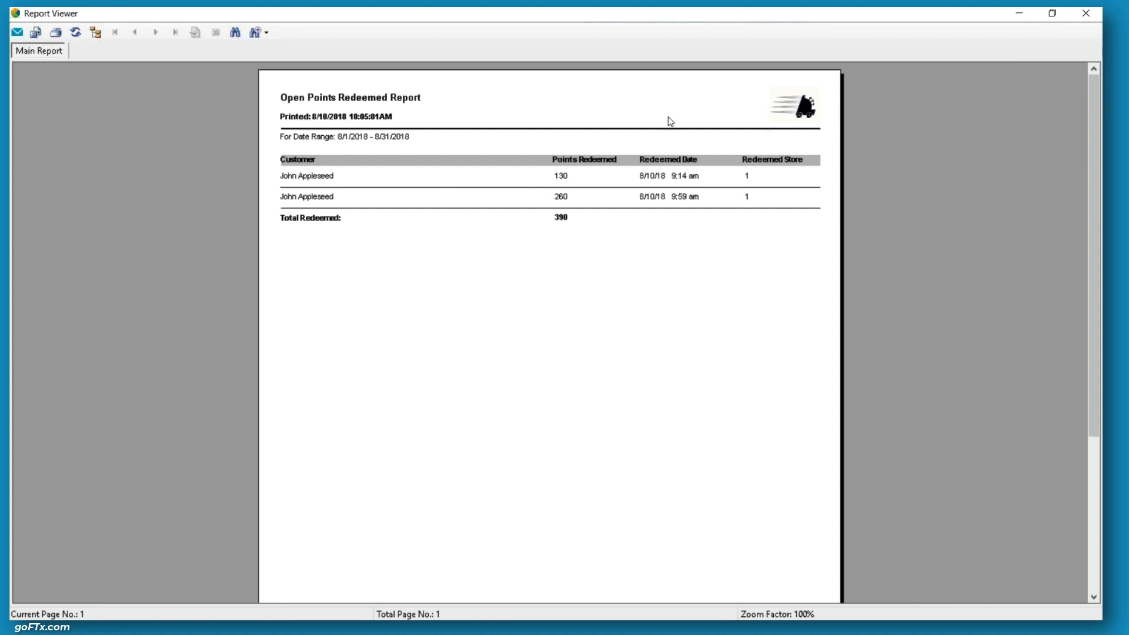
{"action": "key", "text": "alt+F4"}
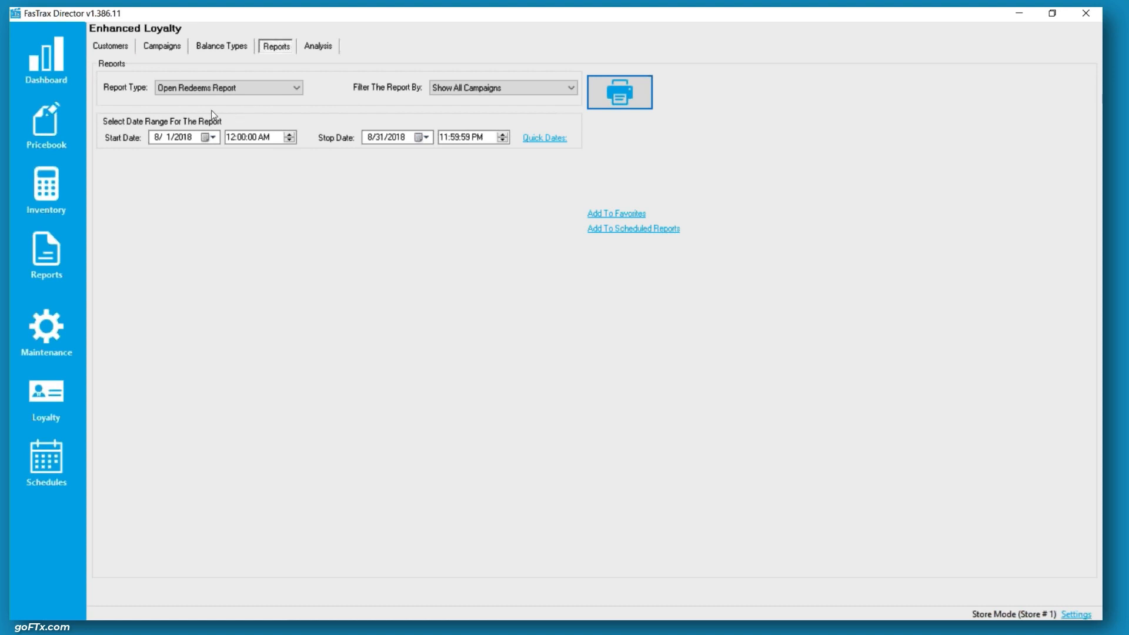
Print the loyalty customer list from the Customers tab and close the resulting report viewer
{"action": "left_click", "coordinate": [123, 51]}
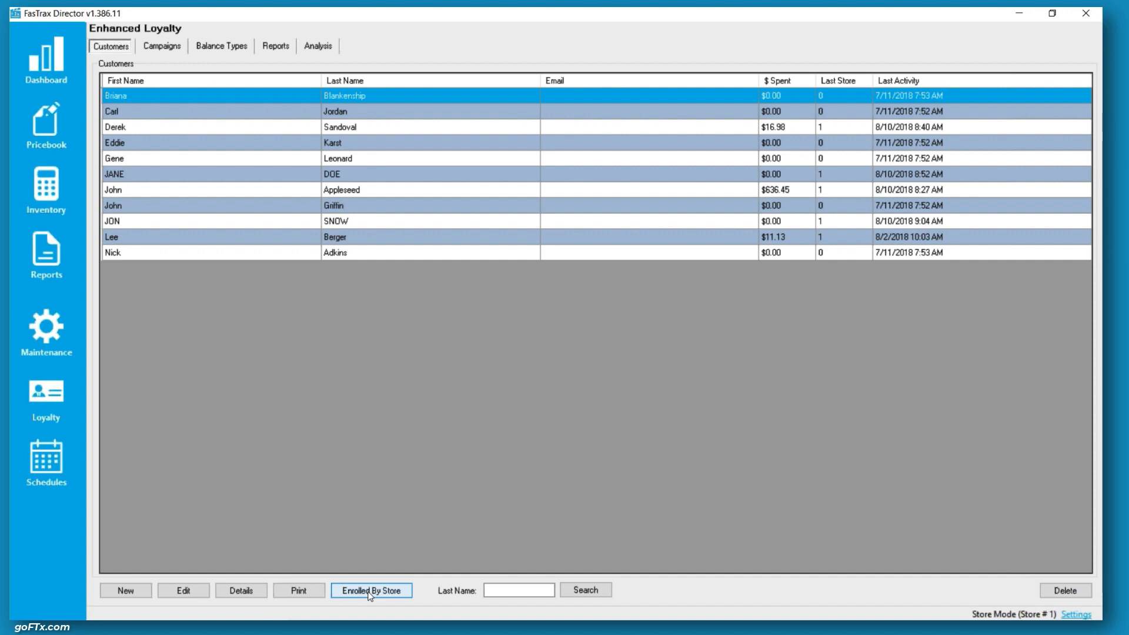
{"action": "left_click", "coordinate": [305, 597]}
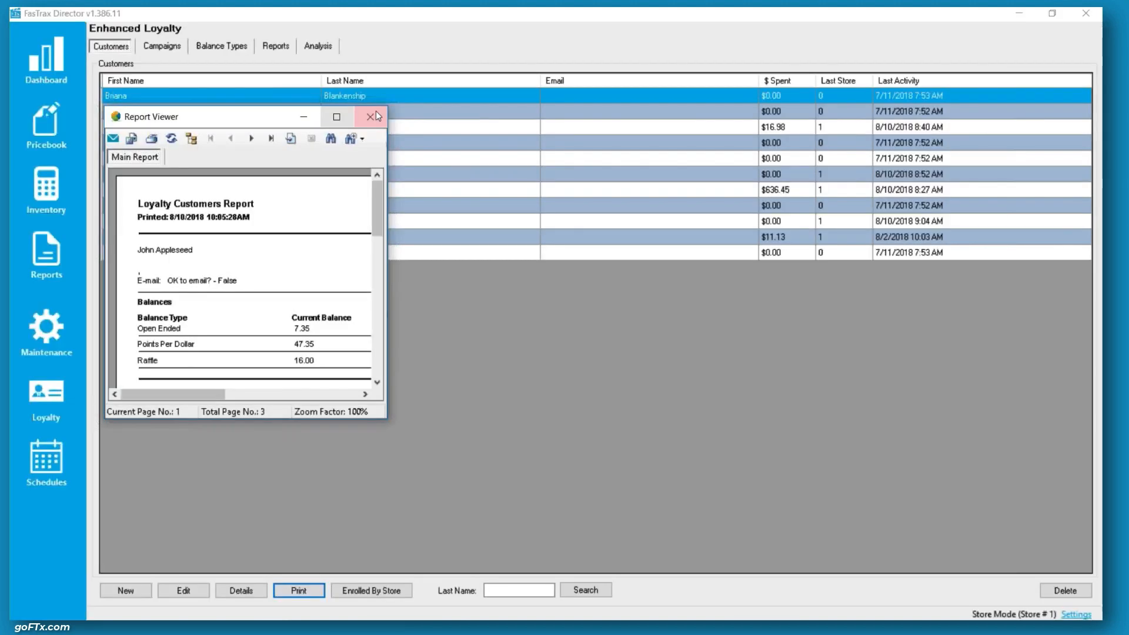
{"action": "left_click", "coordinate": [376, 111]}
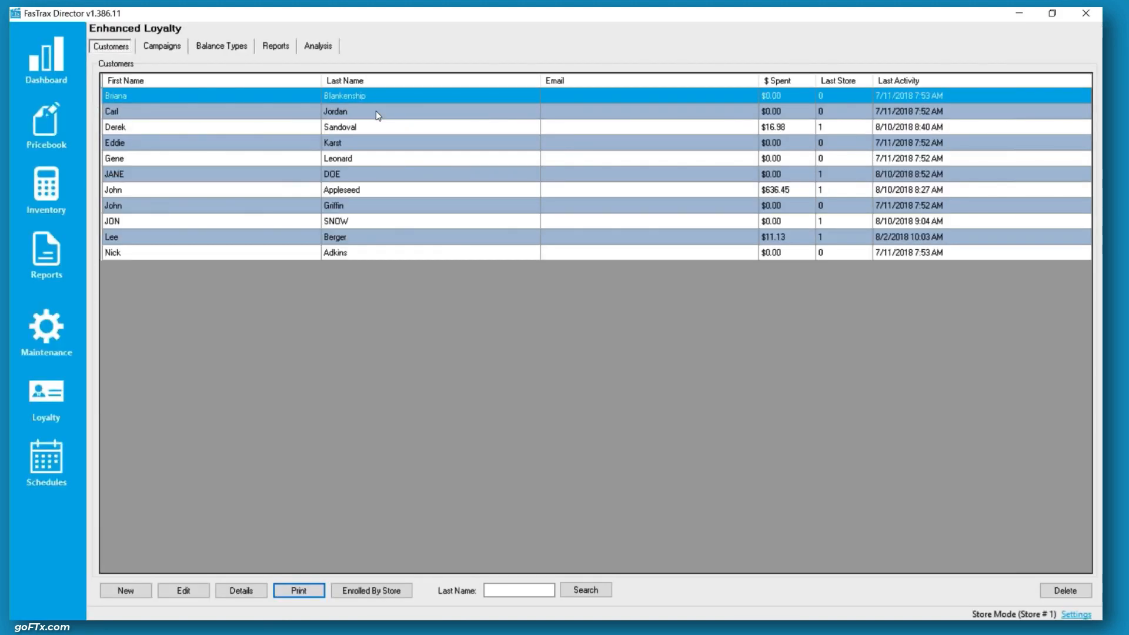
Run the Loyalty VS Non Loyalty analysis for 7/11/2018 to 8/10/2018
{"action": "left_click", "coordinate": [328, 51]}
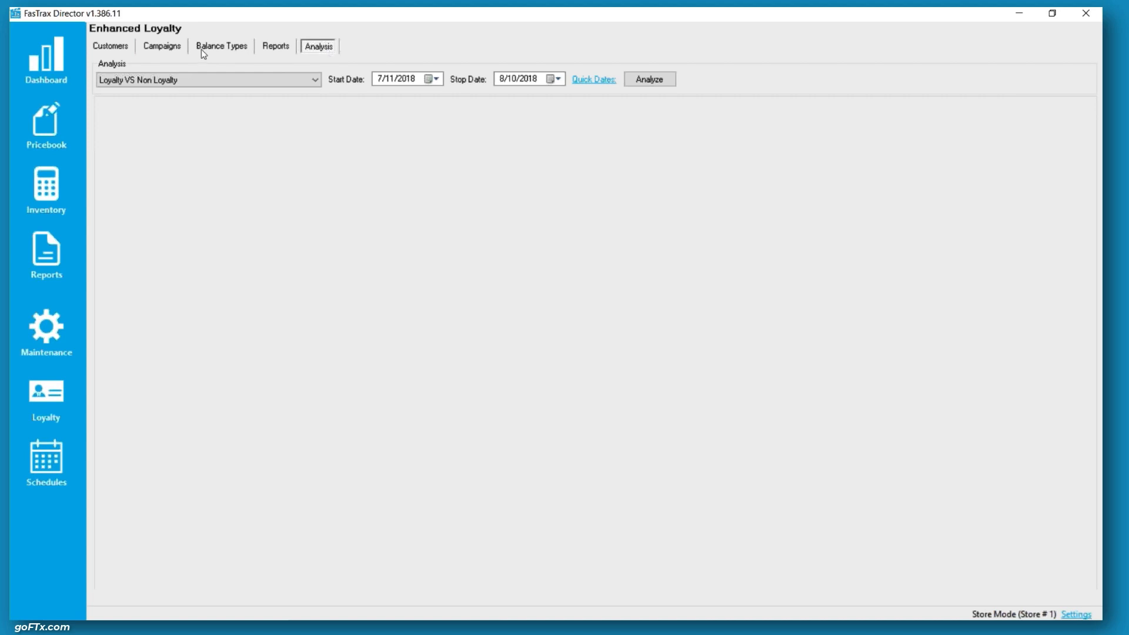
{"action": "left_click", "coordinate": [238, 79]}
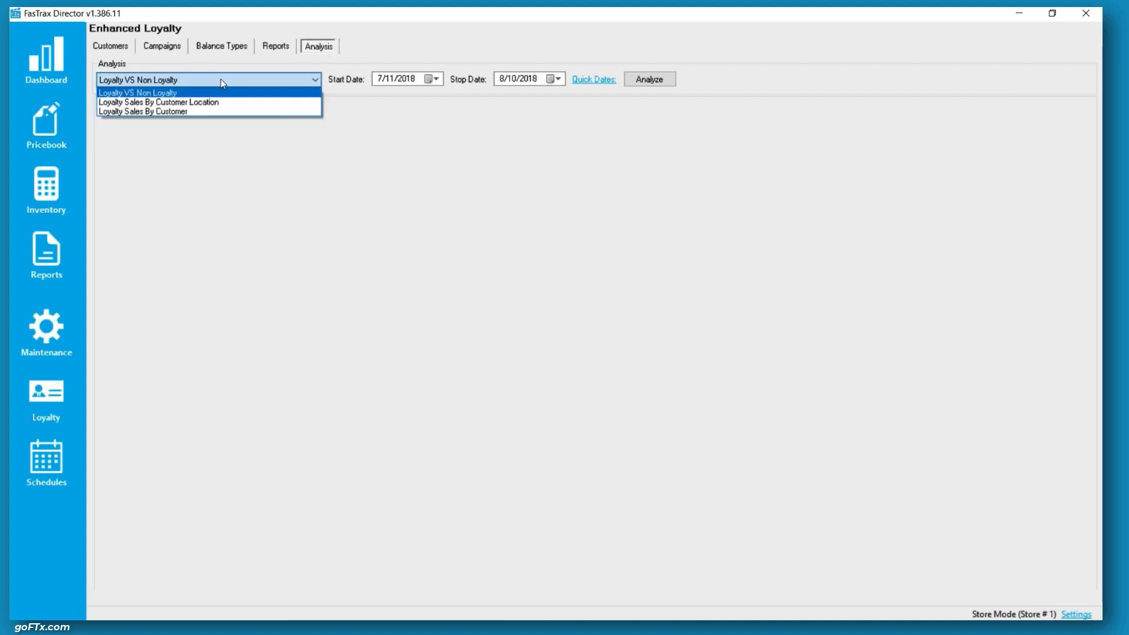
{"action": "left_click", "coordinate": [220, 79]}
{"action": "left_click", "coordinate": [650, 79]}
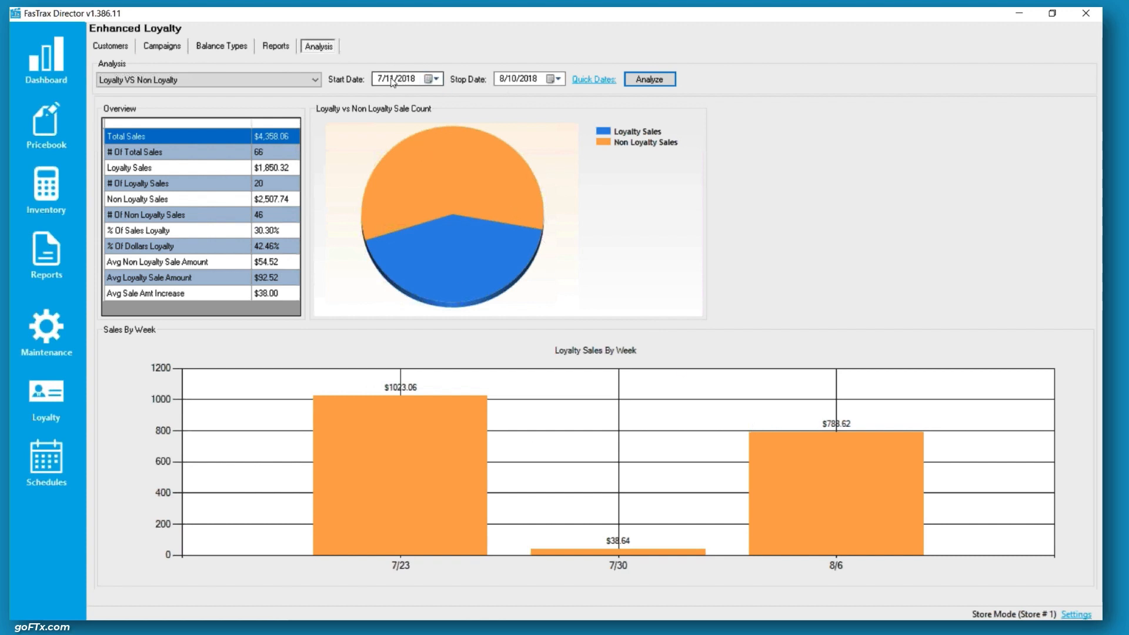
Switch the analysis to Loyalty Sales By Customer Location and analyze it
{"action": "left_click", "coordinate": [191, 80]}
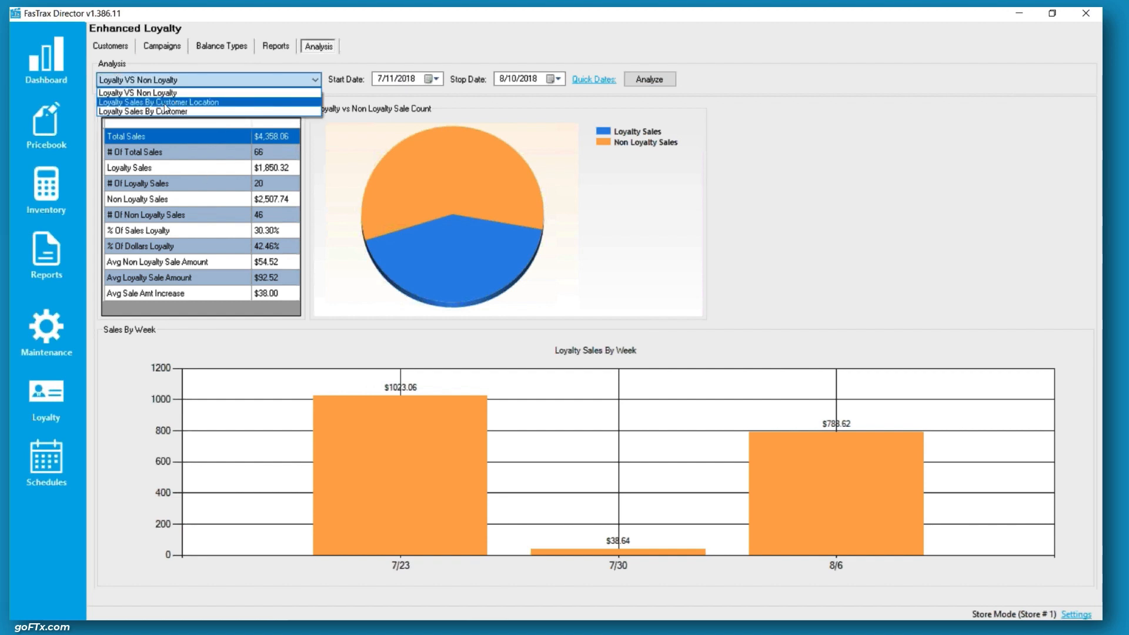
{"action": "left_click", "coordinate": [177, 102]}
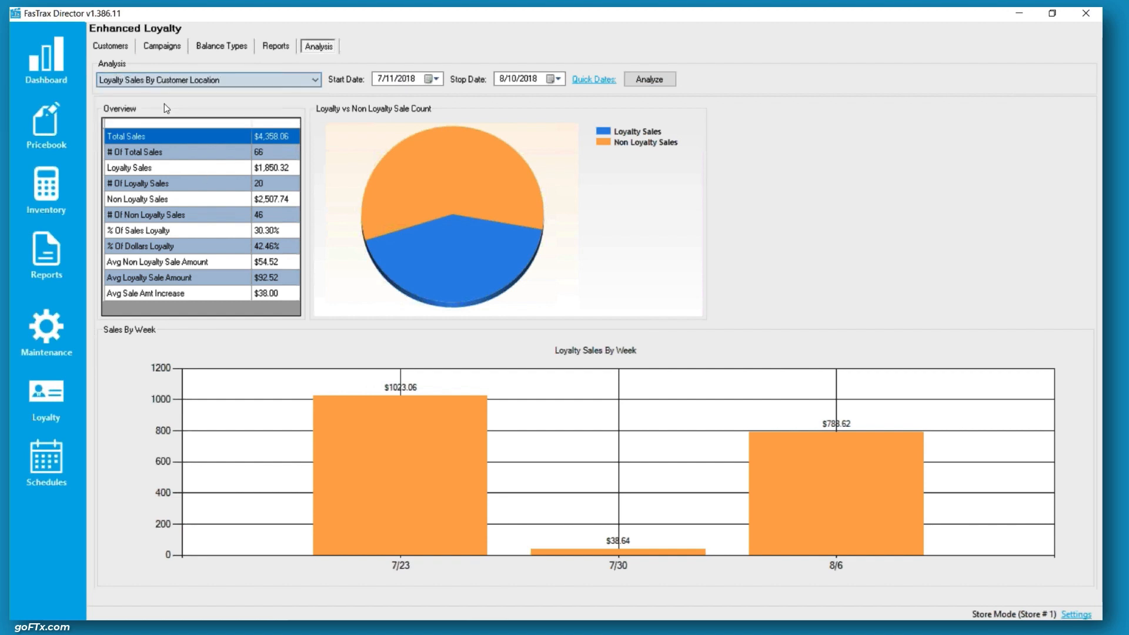
{"action": "left_click", "coordinate": [656, 82]}
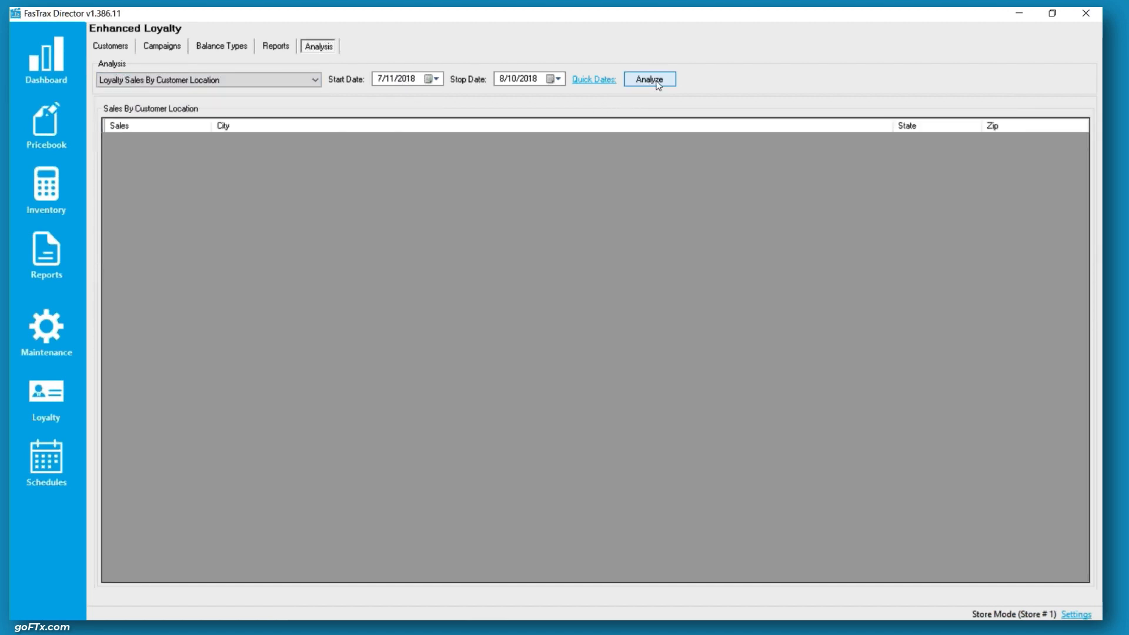
Switch the analysis to Loyalty Sales By Customer and analyze it
{"action": "left_click", "coordinate": [242, 81]}
{"action": "left_click", "coordinate": [196, 111]}
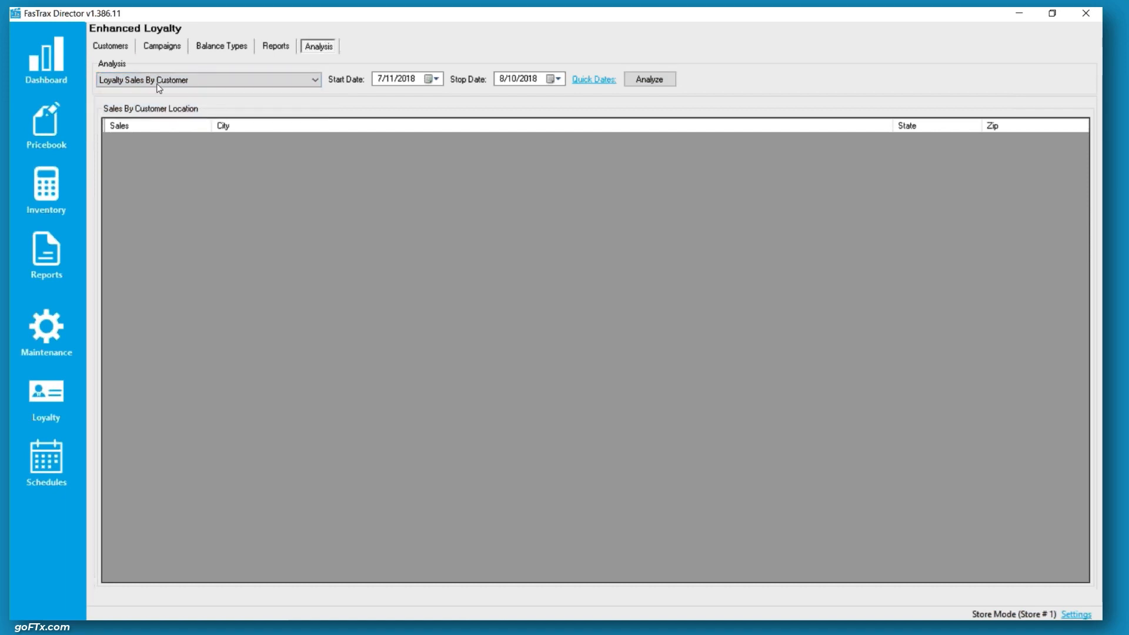
{"action": "left_click", "coordinate": [658, 79]}
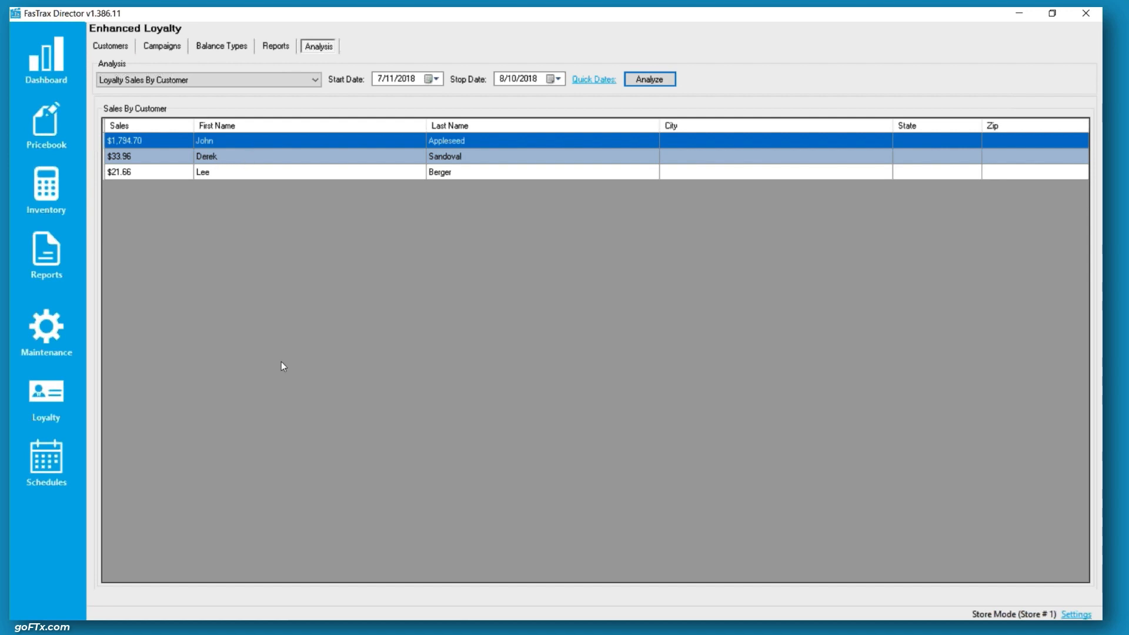
Switch to Chrome, open goftx.com, and go to the FTX Lifeline page
{"action": "right_click", "coordinate": [377, 607]}
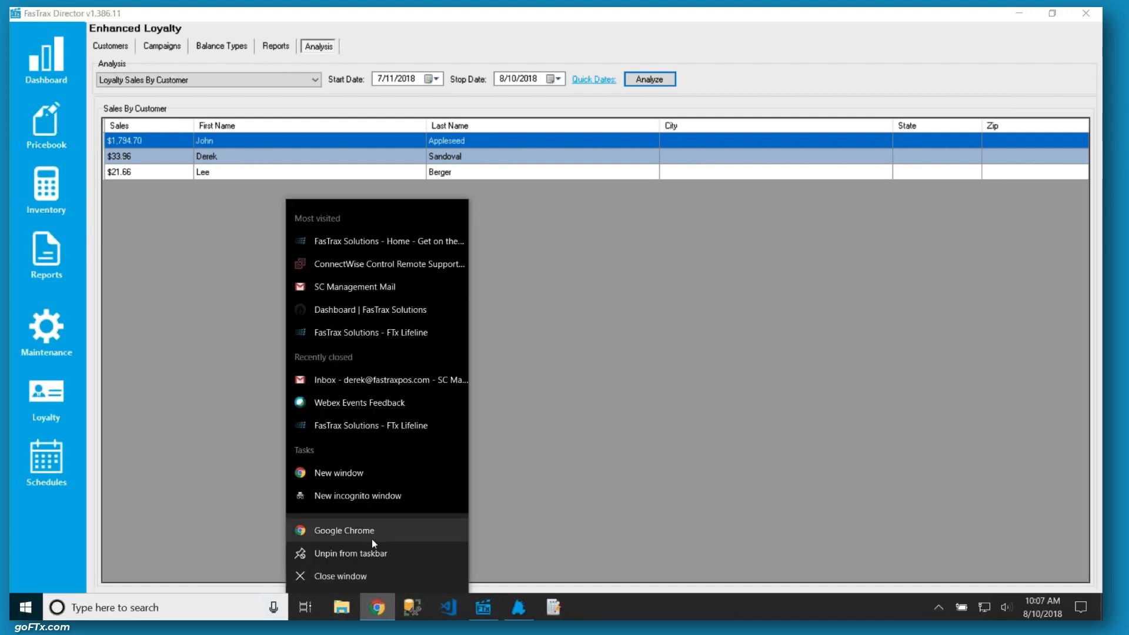
{"action": "left_click", "coordinate": [373, 532]}
{"action": "type", "text": "goftx.com"}
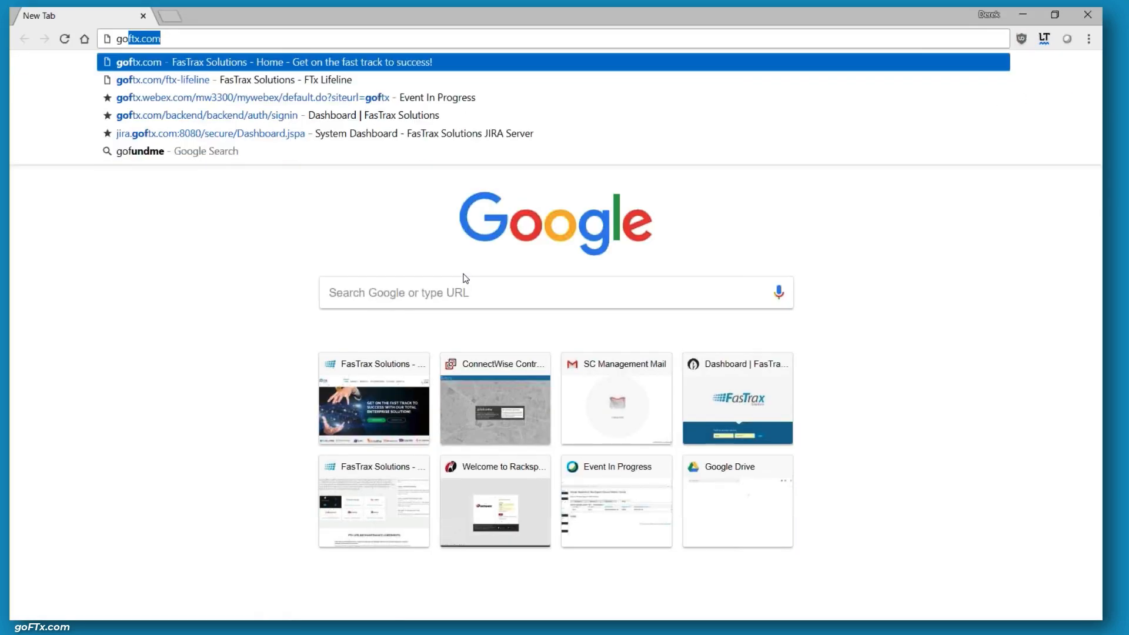
{"action": "key", "text": "Return"}
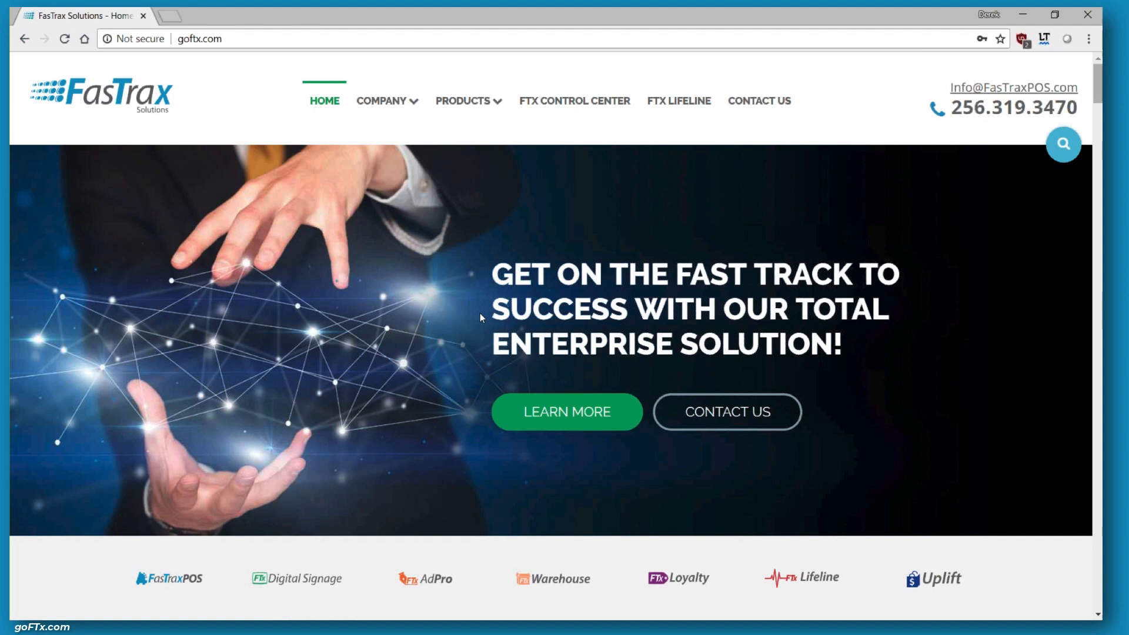
{"action": "left_click", "coordinate": [688, 112]}
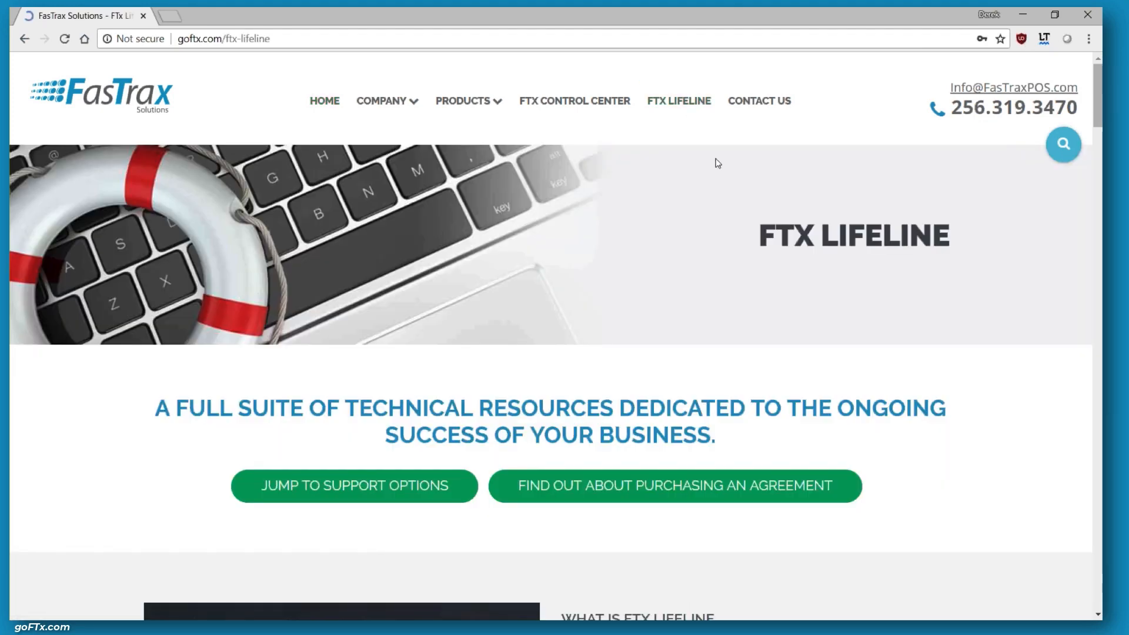
Browse the Lifeline product support options, including the Loyalty video tutorials, and close the browser
{"action": "scroll", "coordinate": [678, 295], "scroll_direction": "down", "scroll_amount": 15}
{"action": "scroll", "coordinate": [678, 295], "scroll_direction": "down", "scroll_amount": 15}
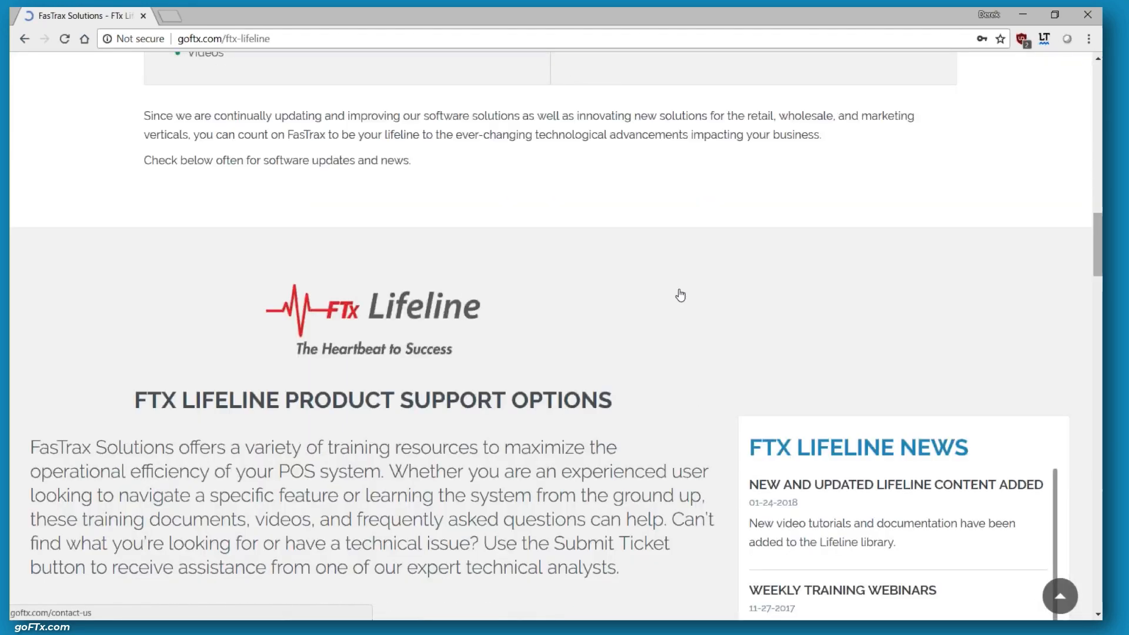
{"action": "mouse_move", "coordinate": [191, 358]}
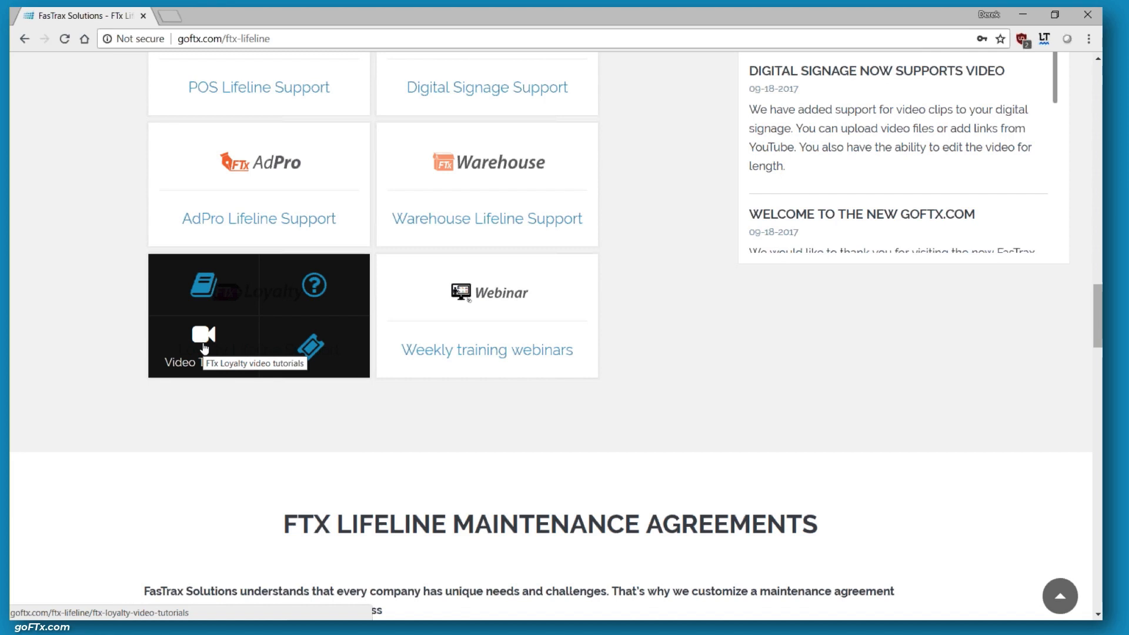
{"action": "scroll", "coordinate": [315, 217], "scroll_direction": "up", "scroll_amount": 3}
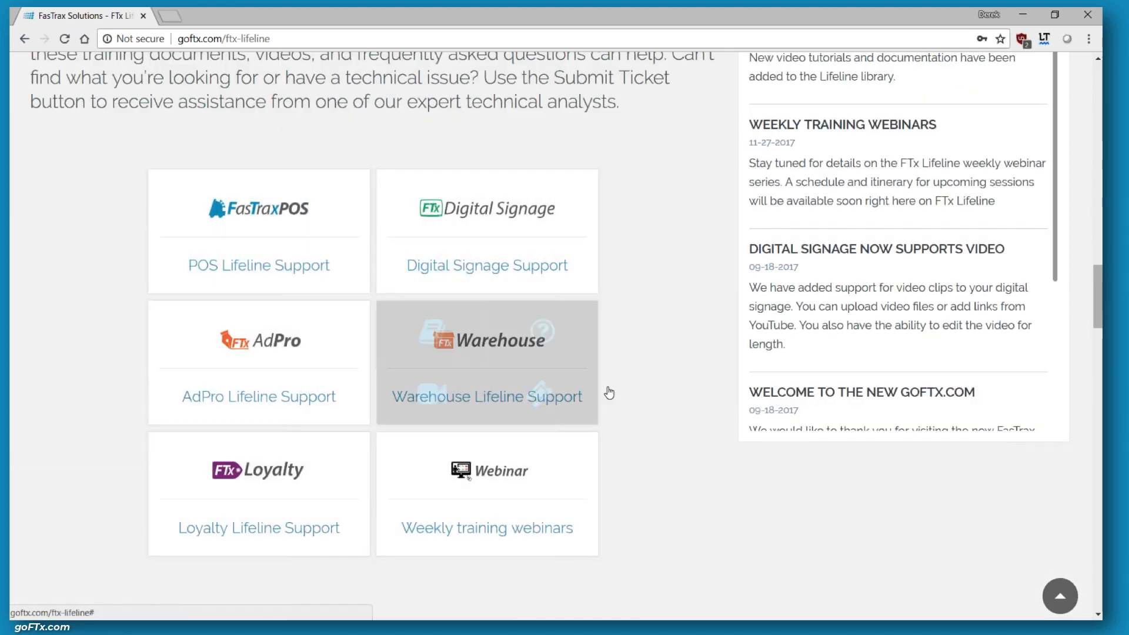
{"action": "left_click", "coordinate": [144, 16]}
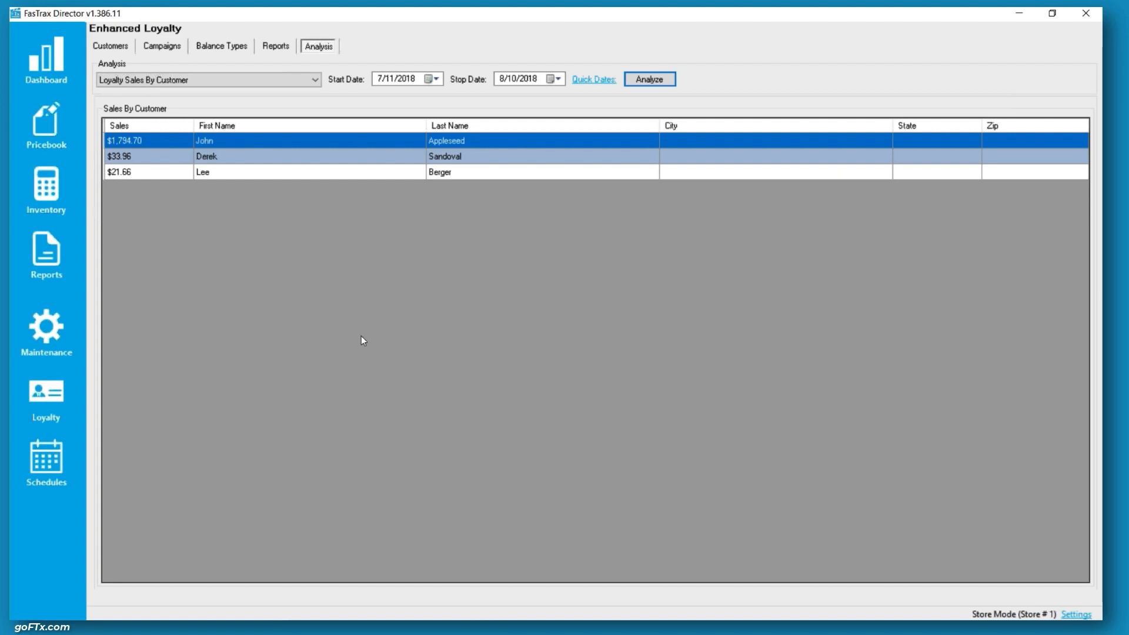